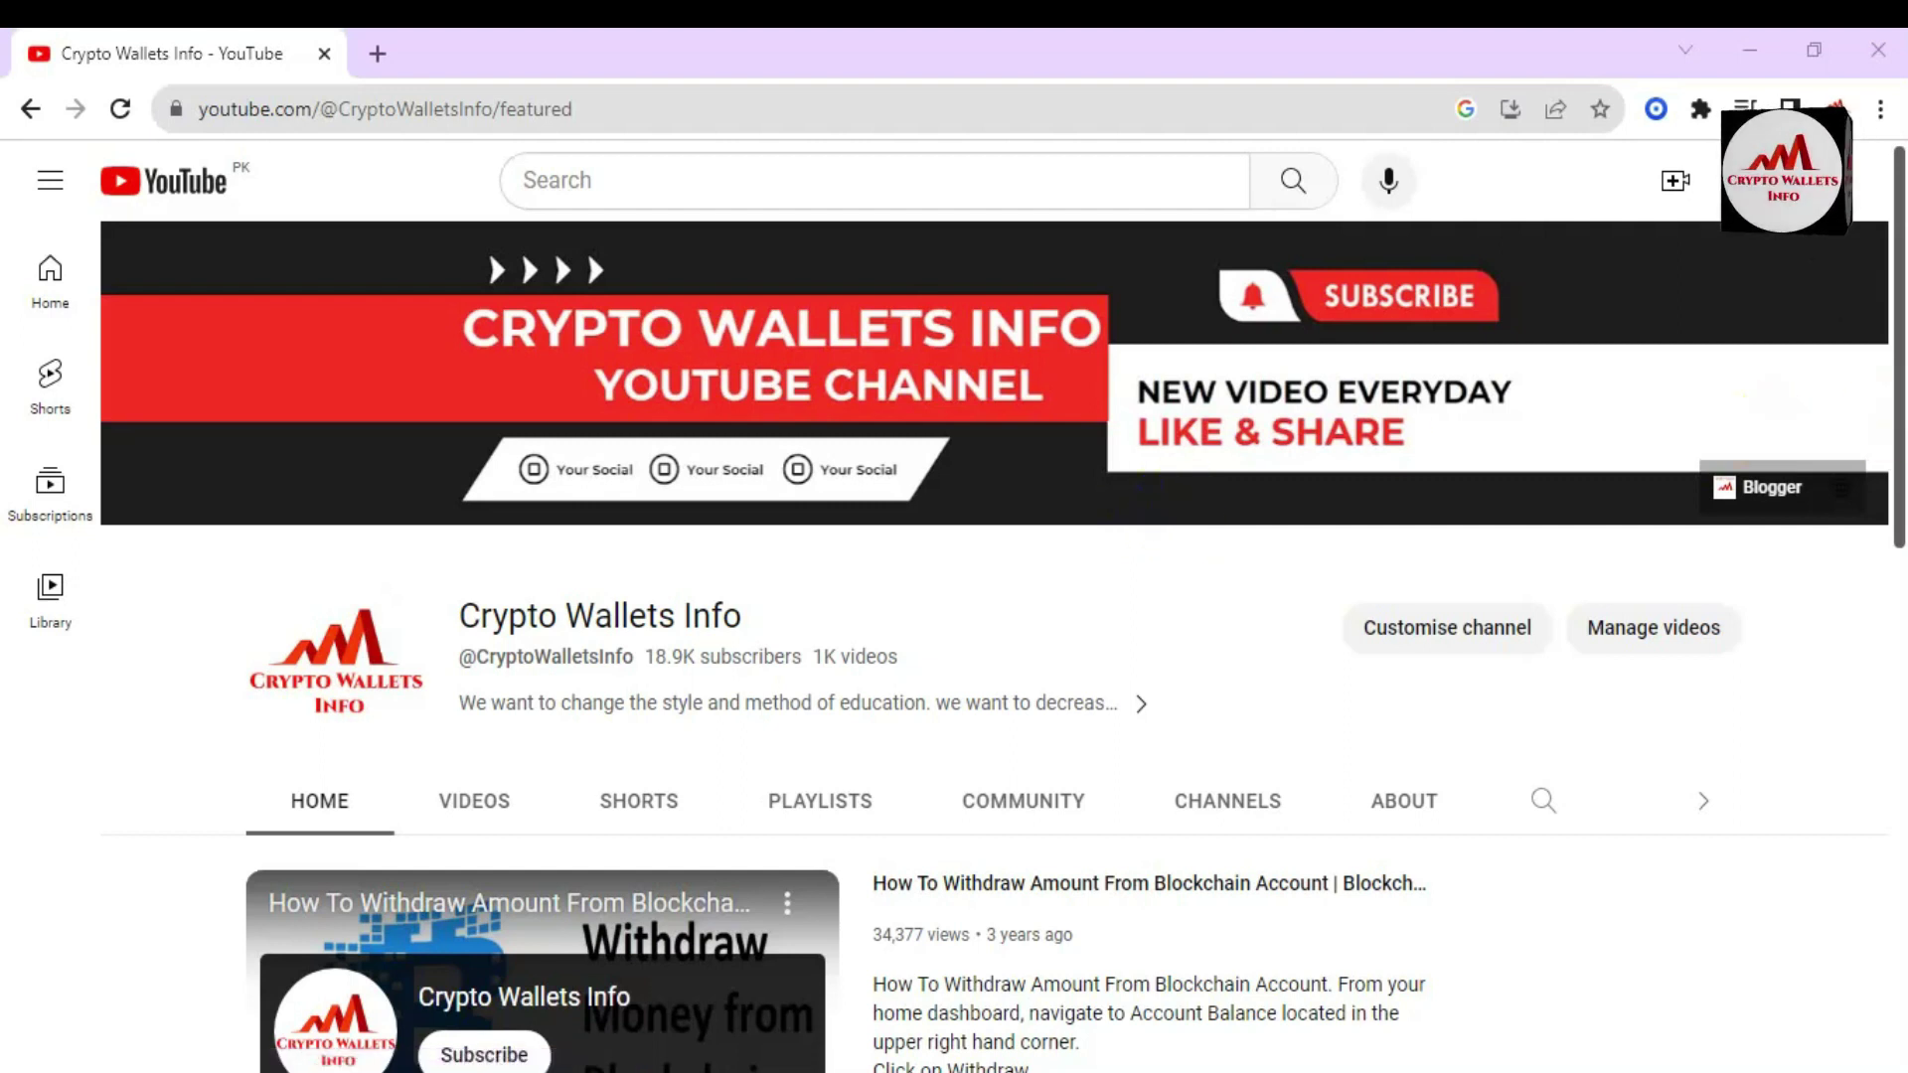
Review the recovery phrase saved in the Notepad note, then minimize the note.
left_click_drag(1898, 309, 1898, 796)
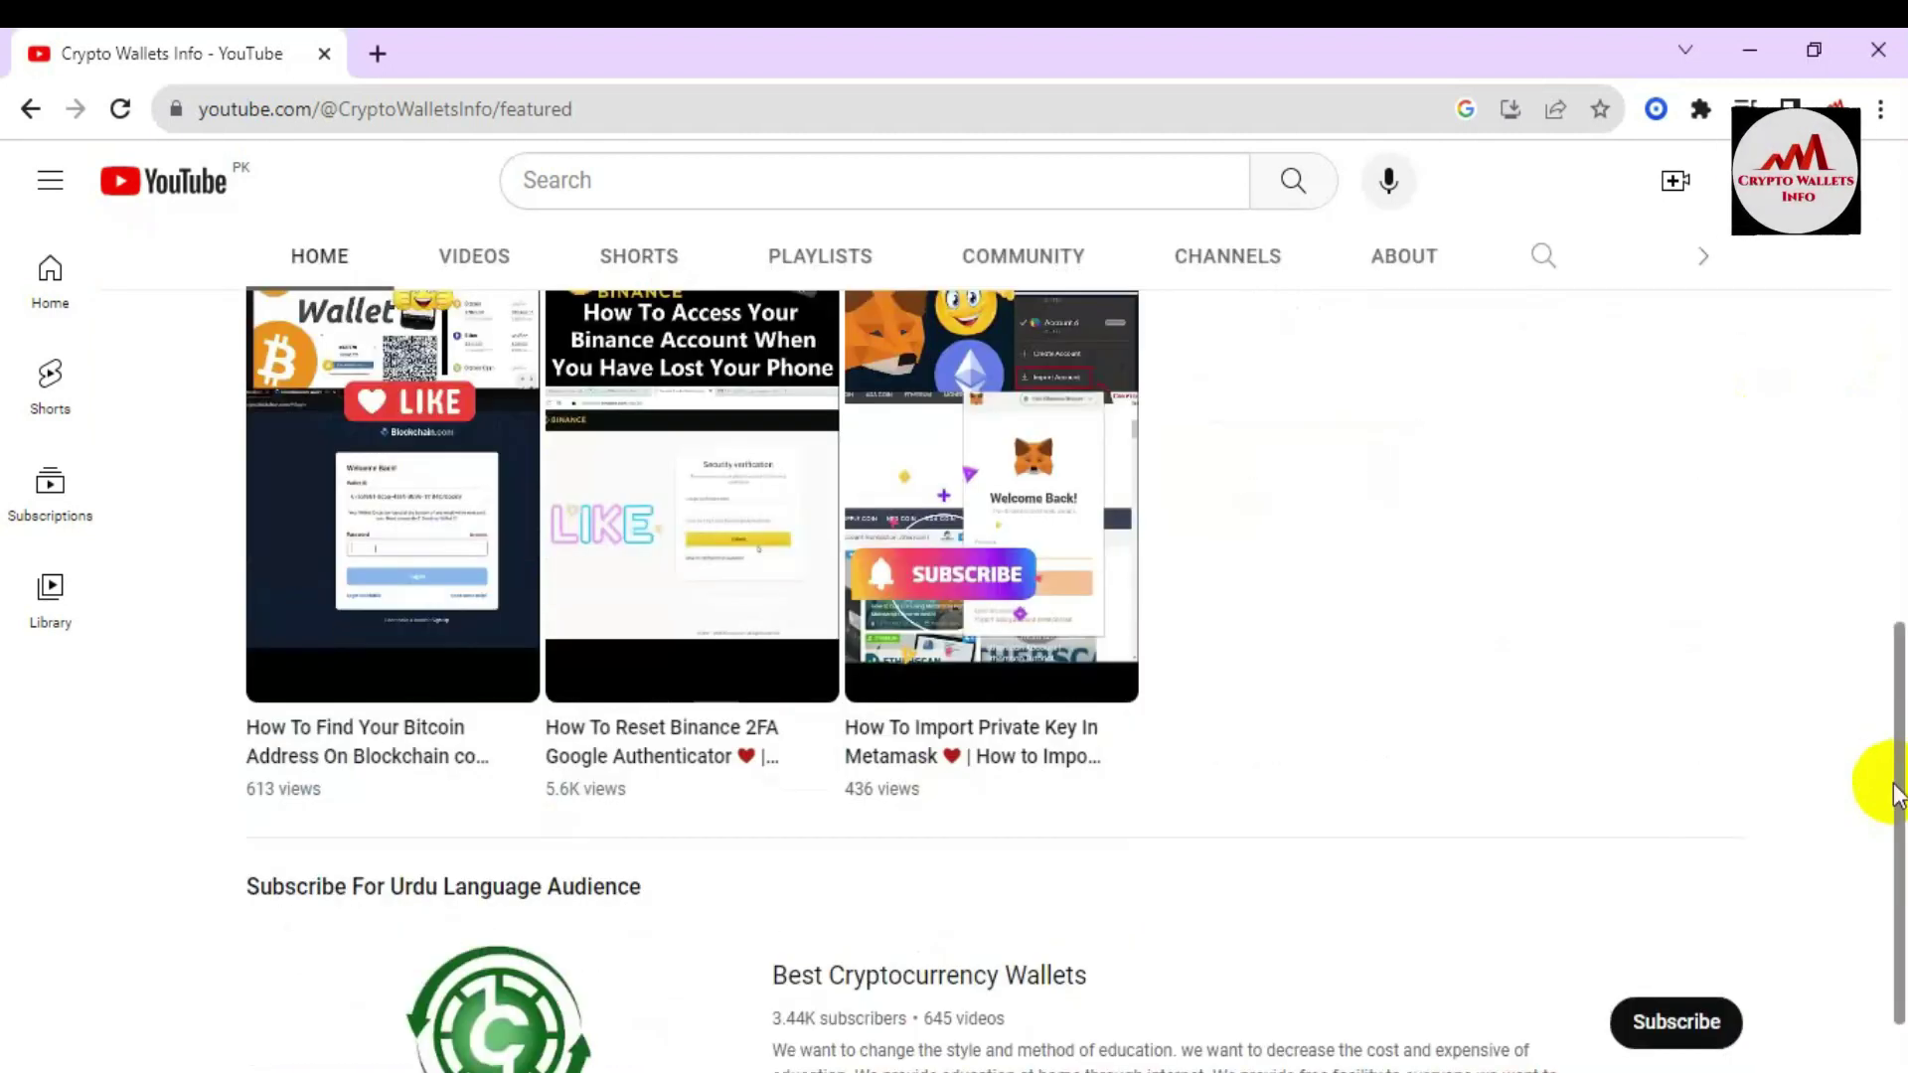
left_click_drag(1899, 795, 1898, 853)
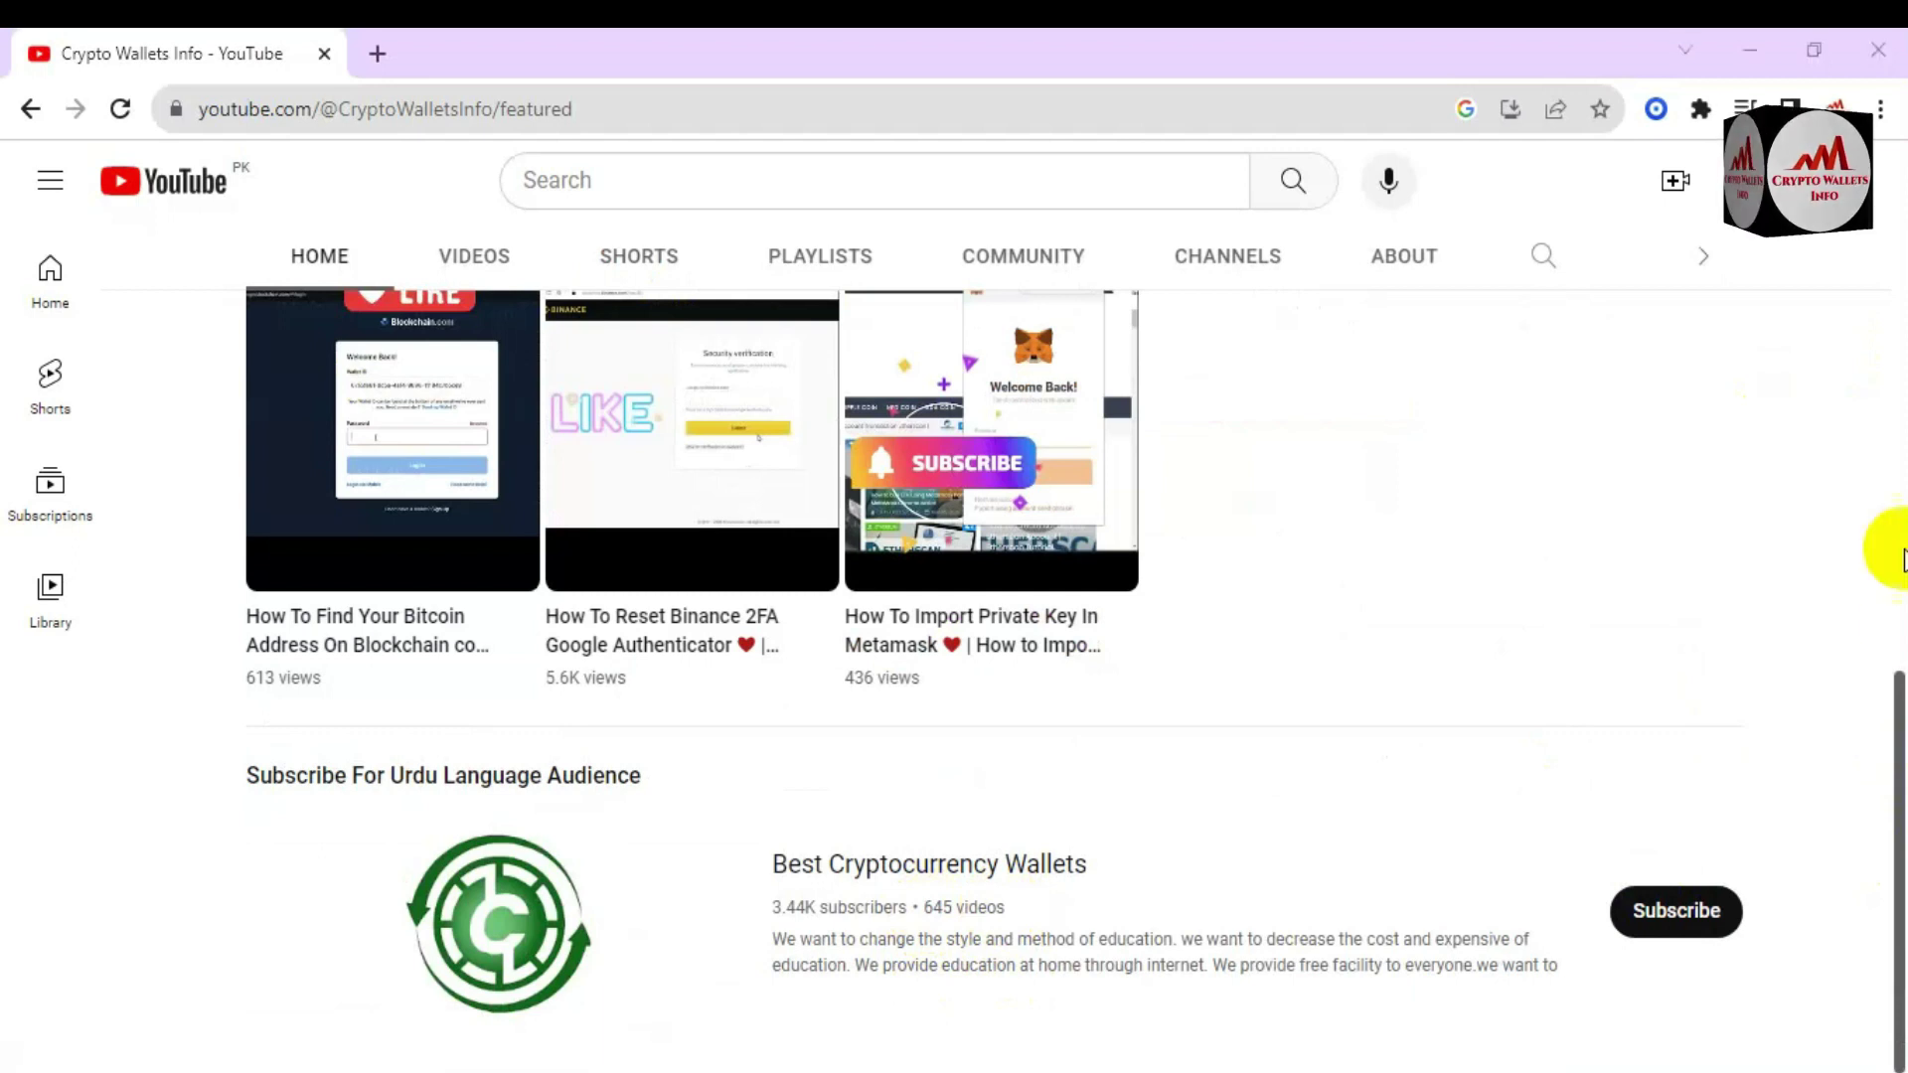
left_click_drag(1887, 689, 1896, 227)
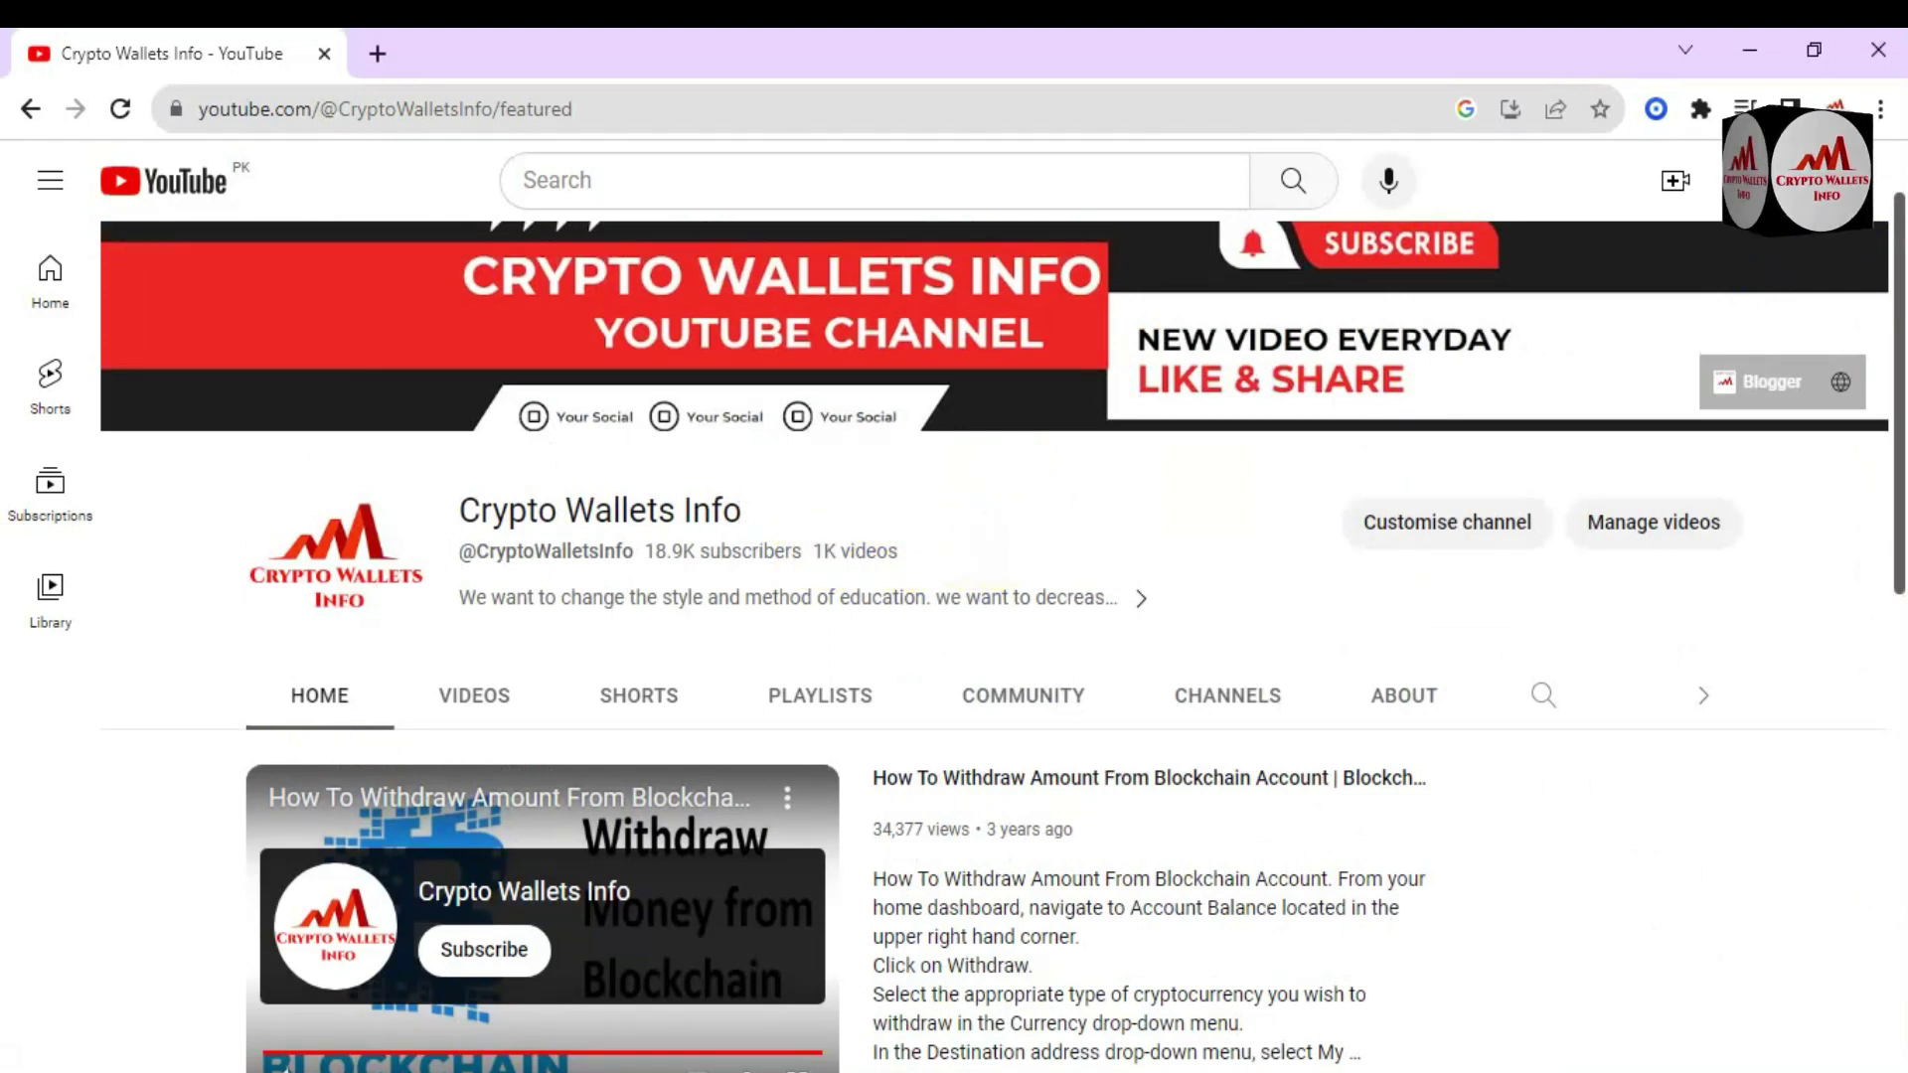
left_click_drag(1893, 328, 1901, 238)
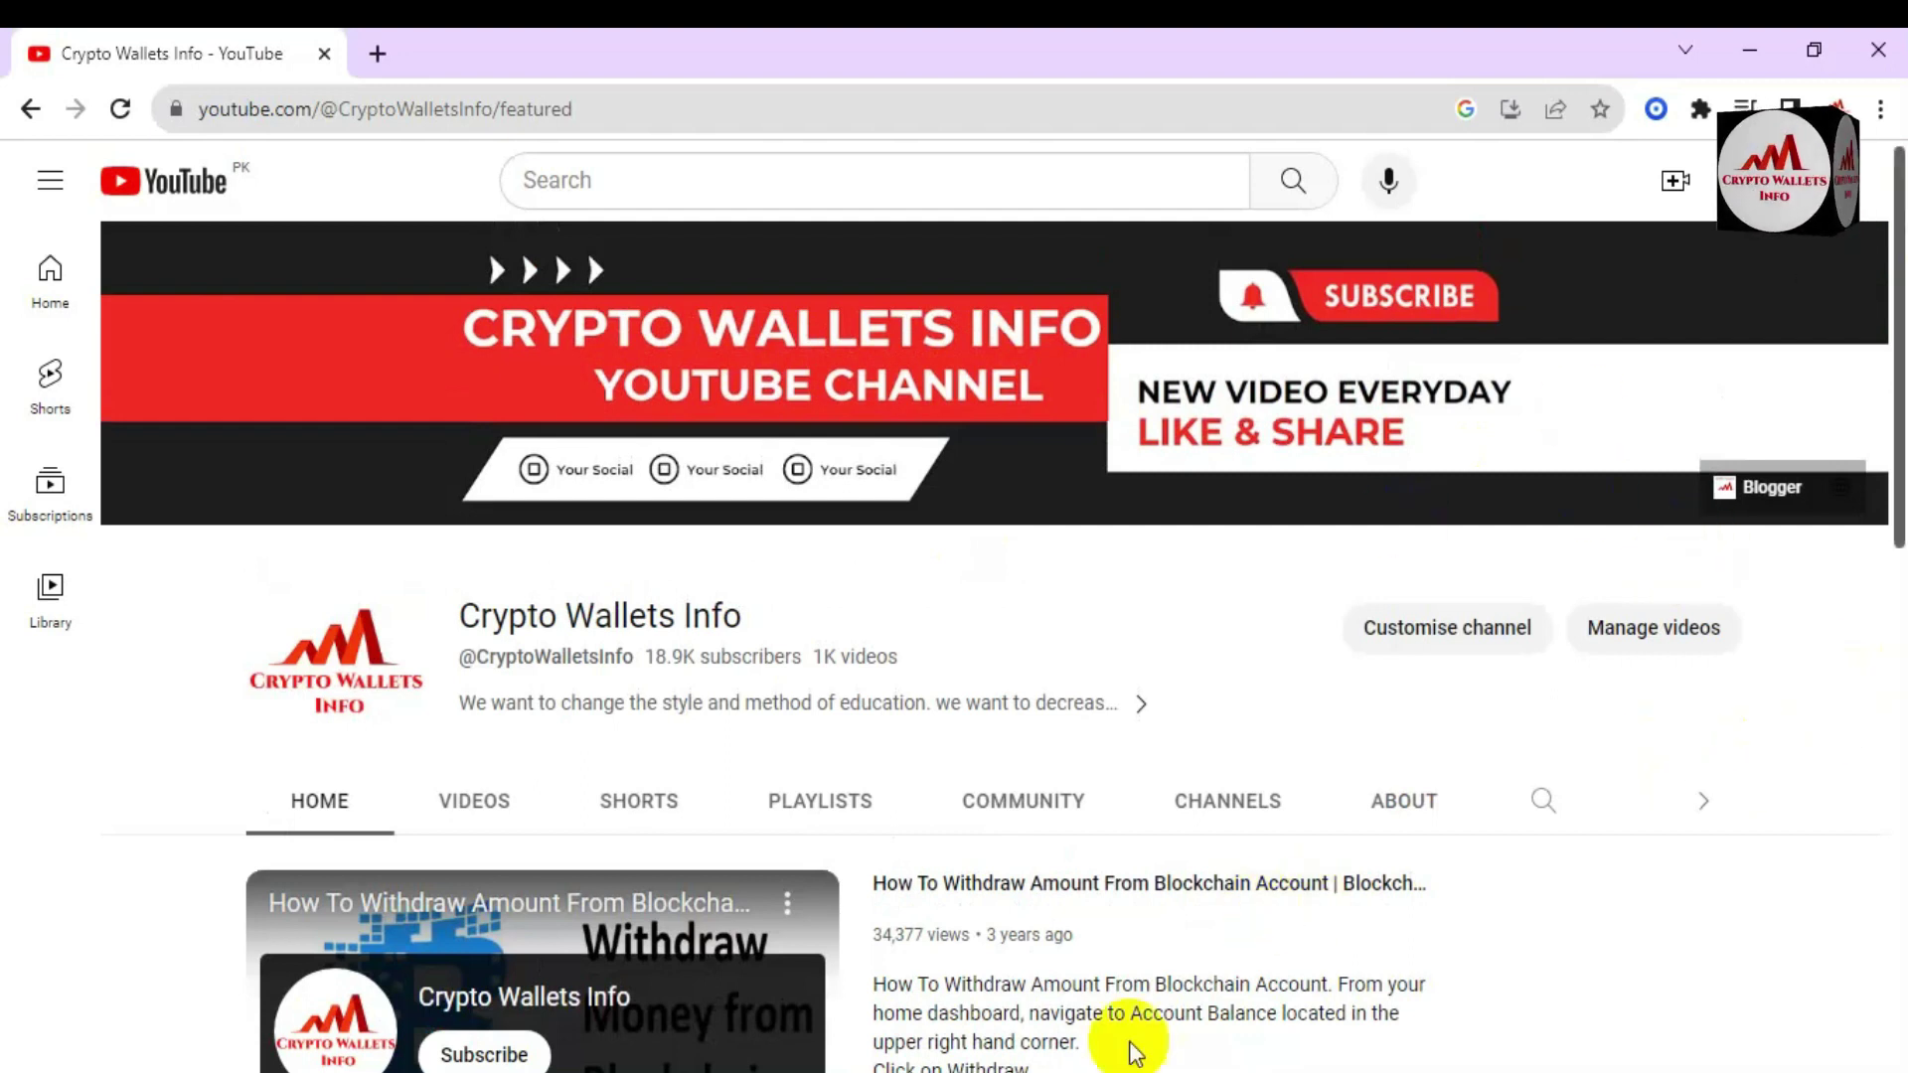
left_click(1059, 1068)
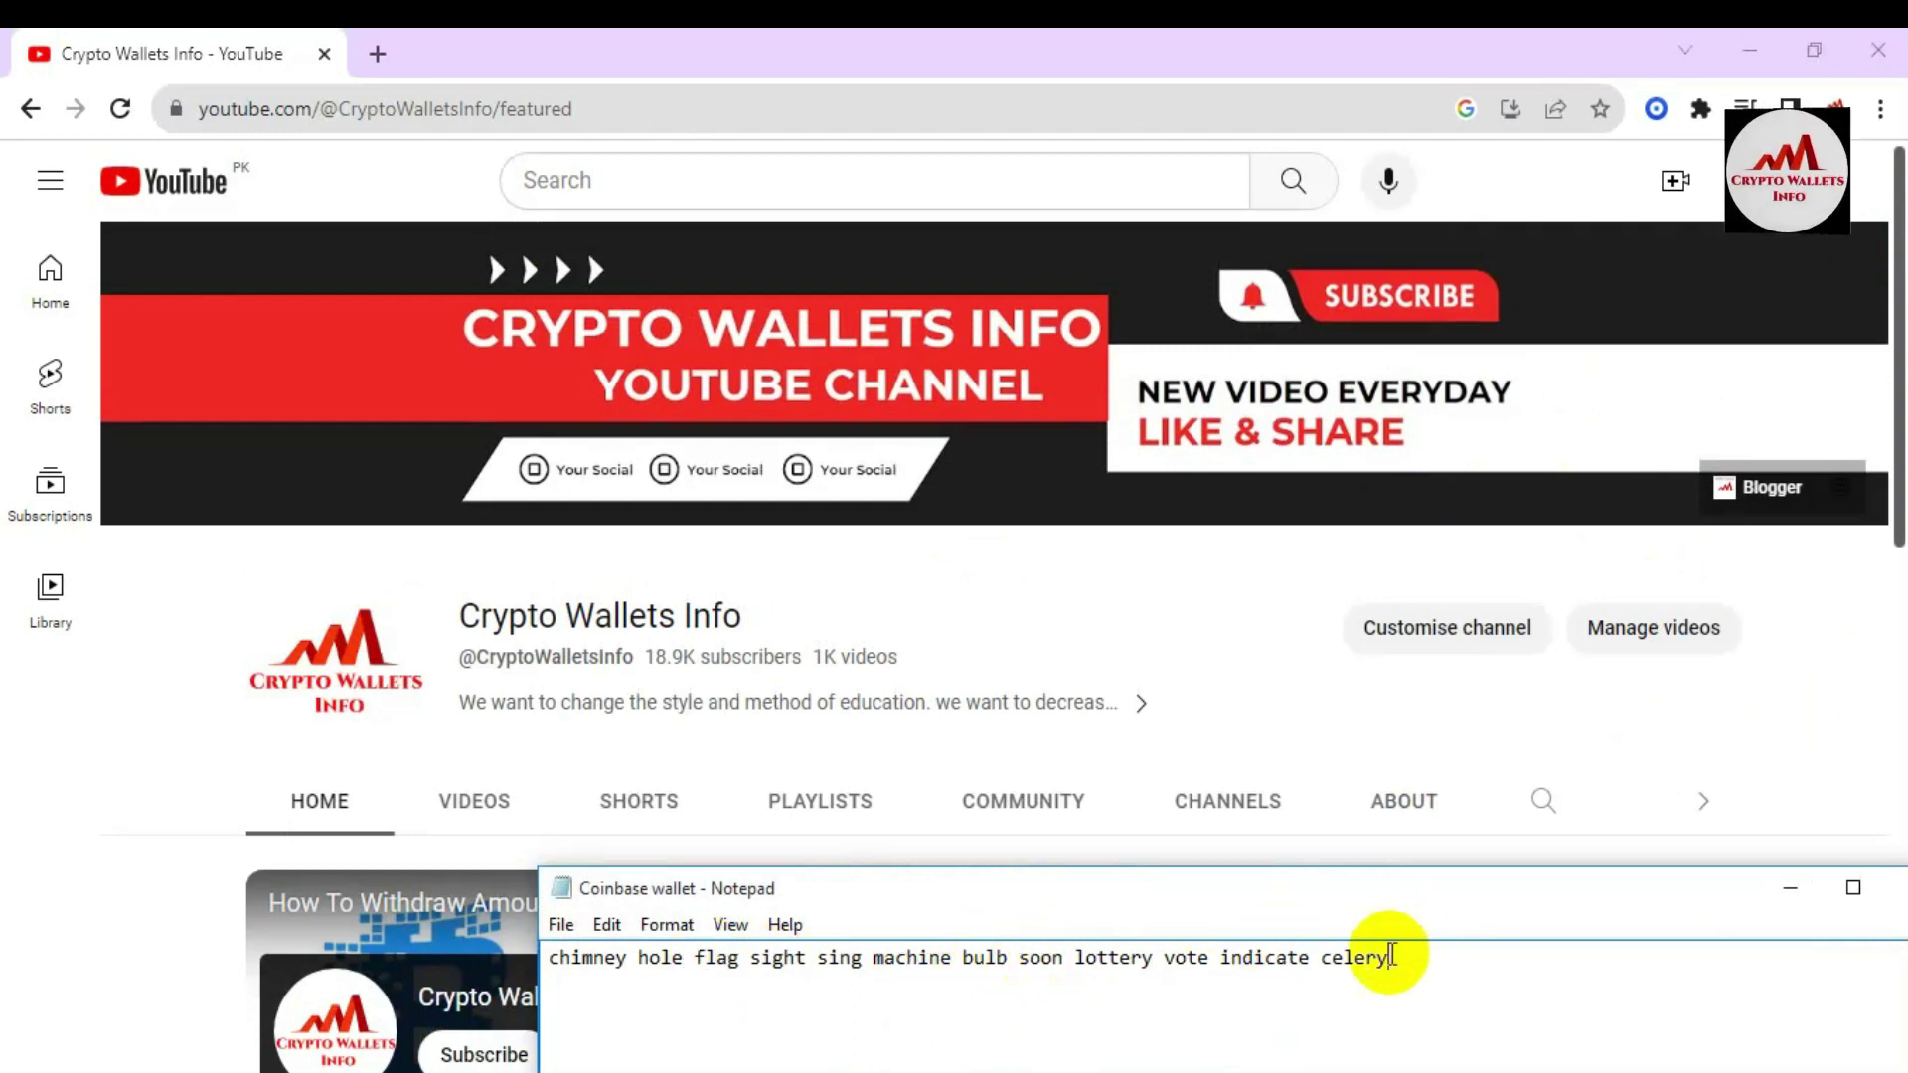
left_click_drag(1398, 957, 1098, 966)
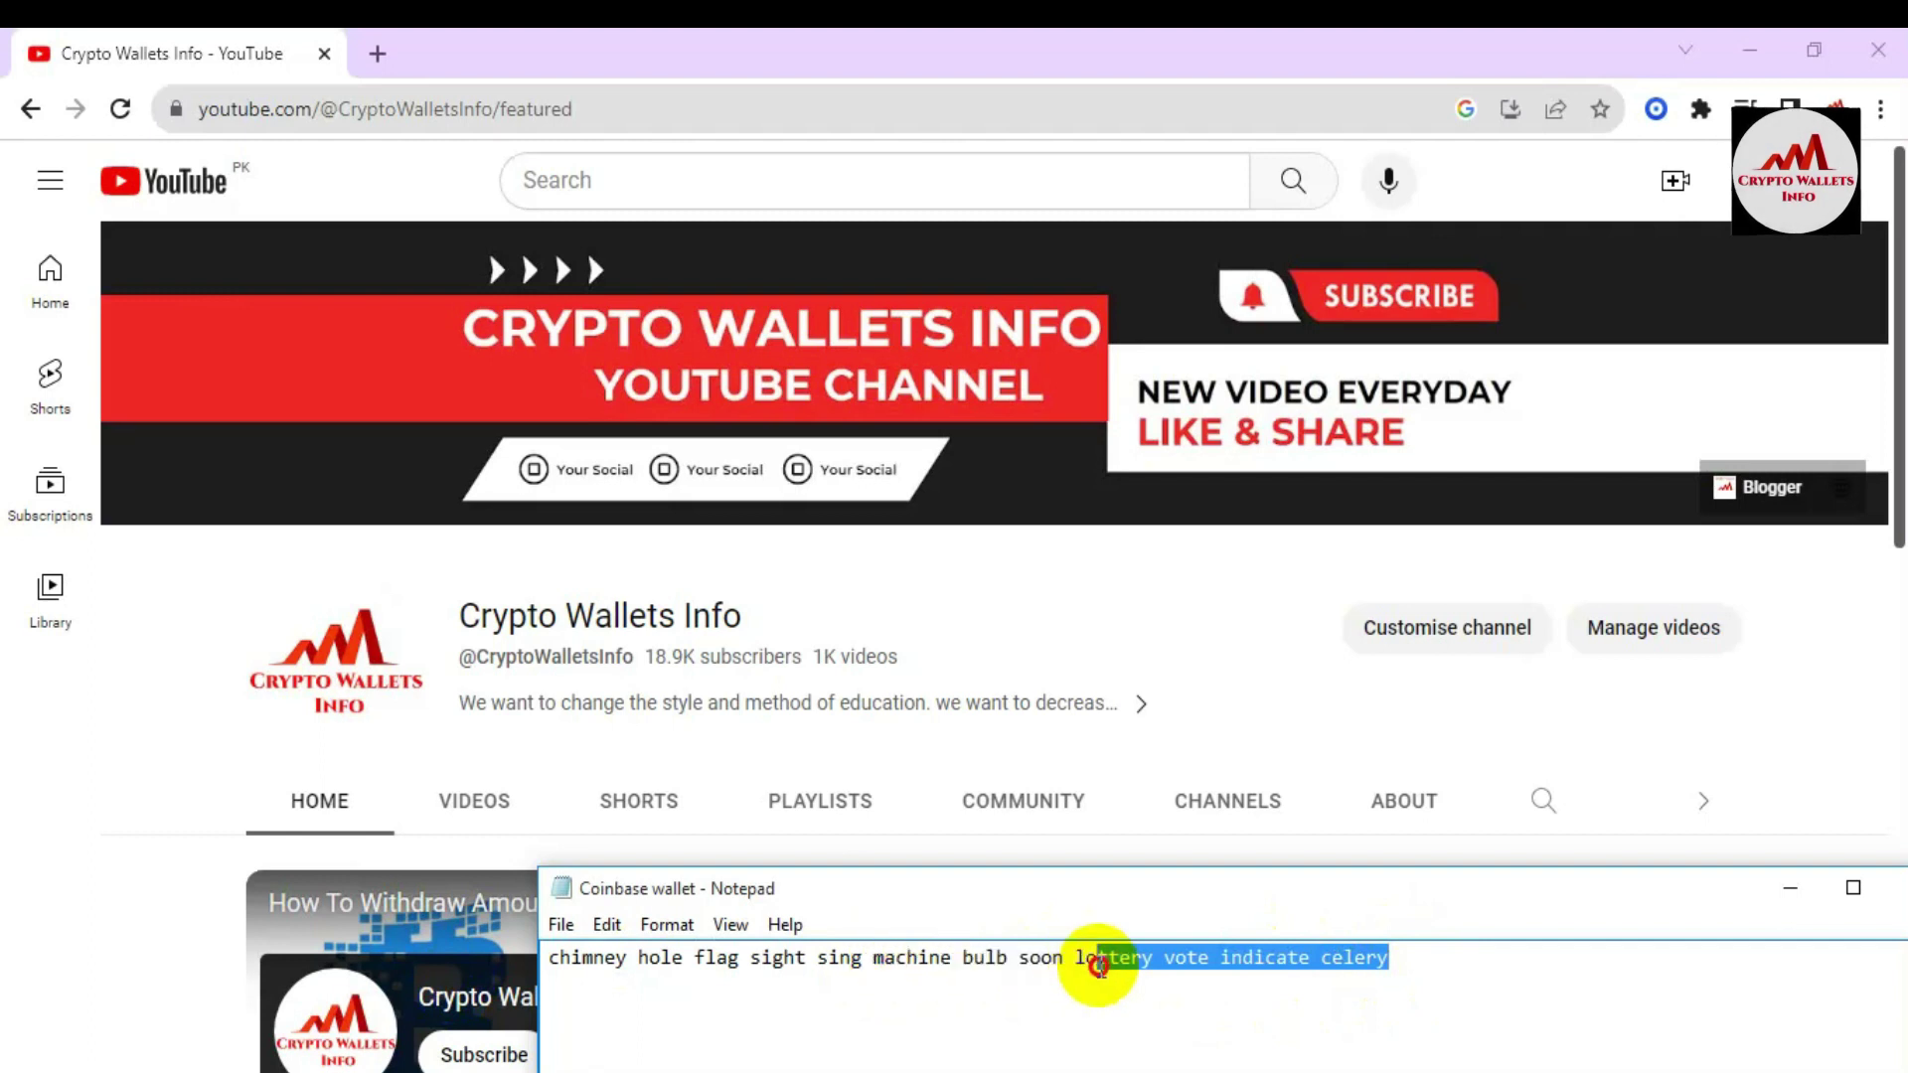
left_click_drag(1098, 966, 1047, 966)
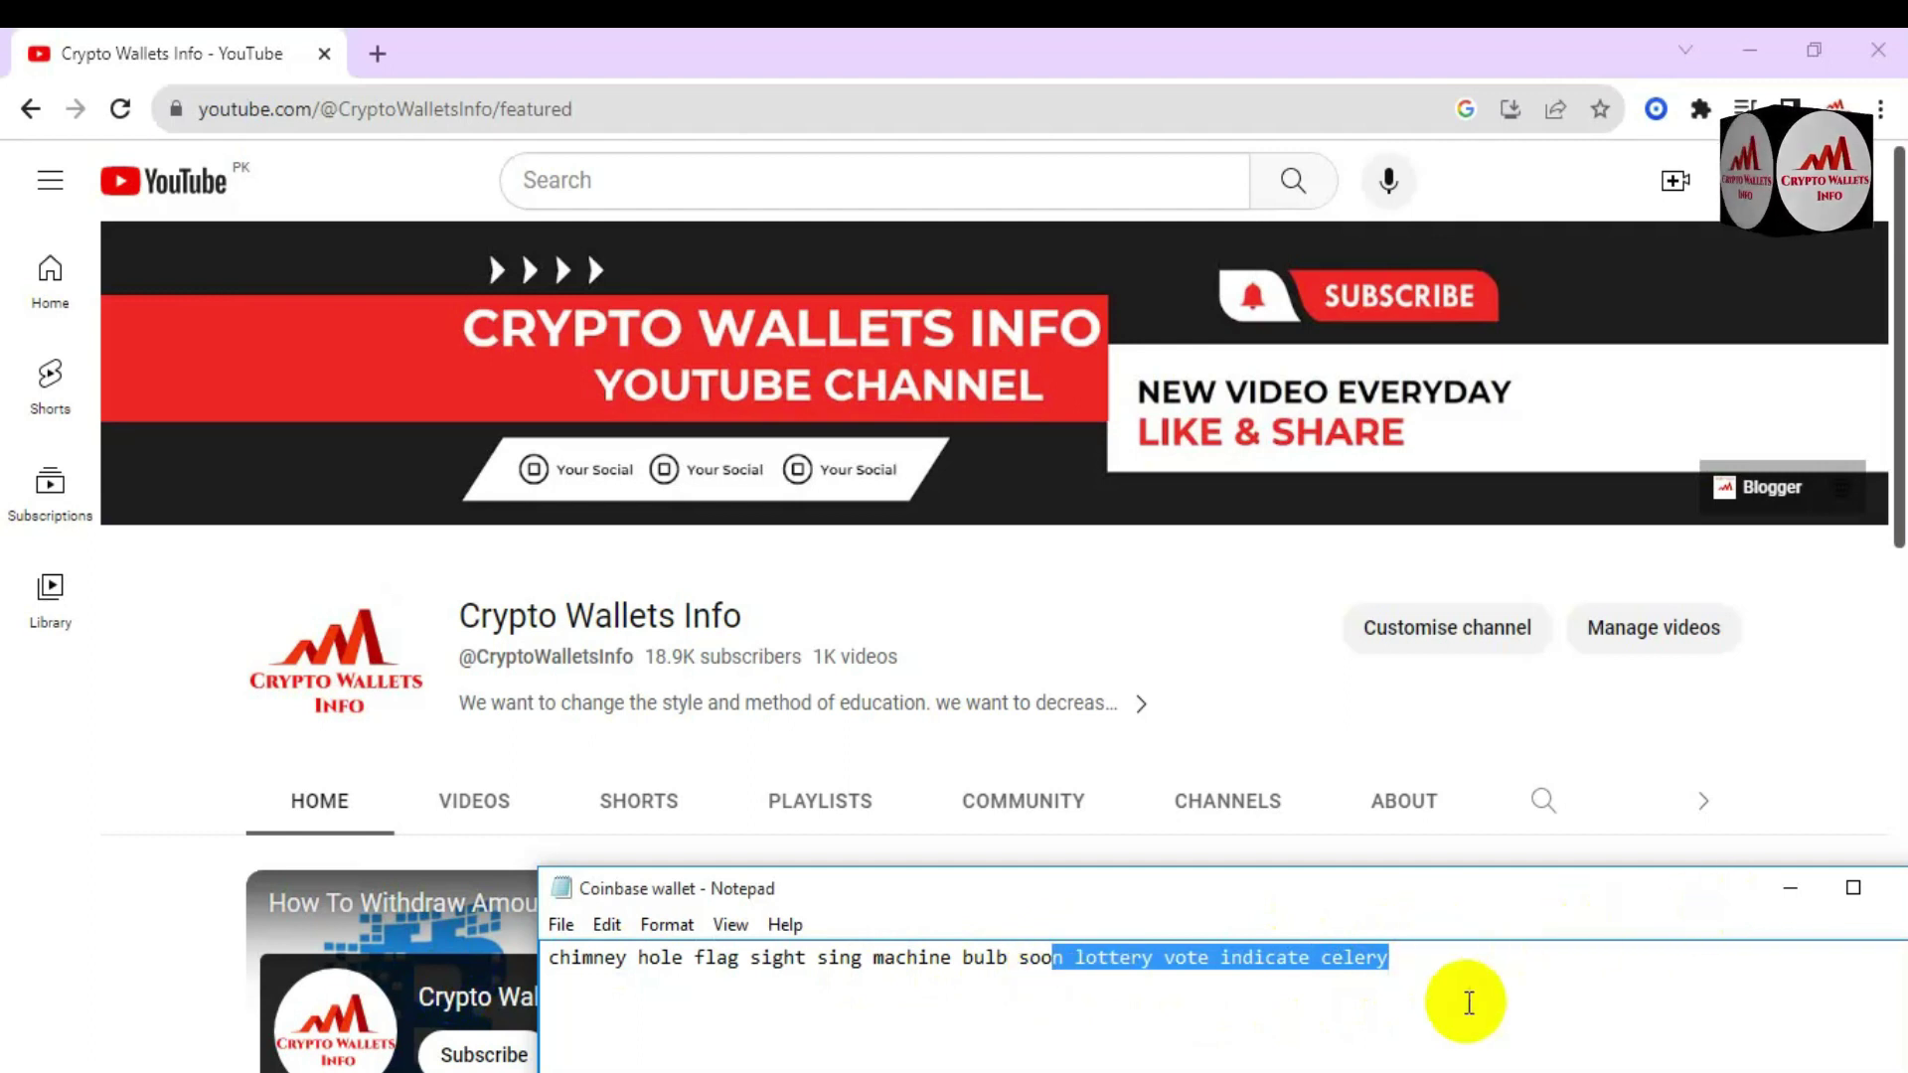
key("Right")
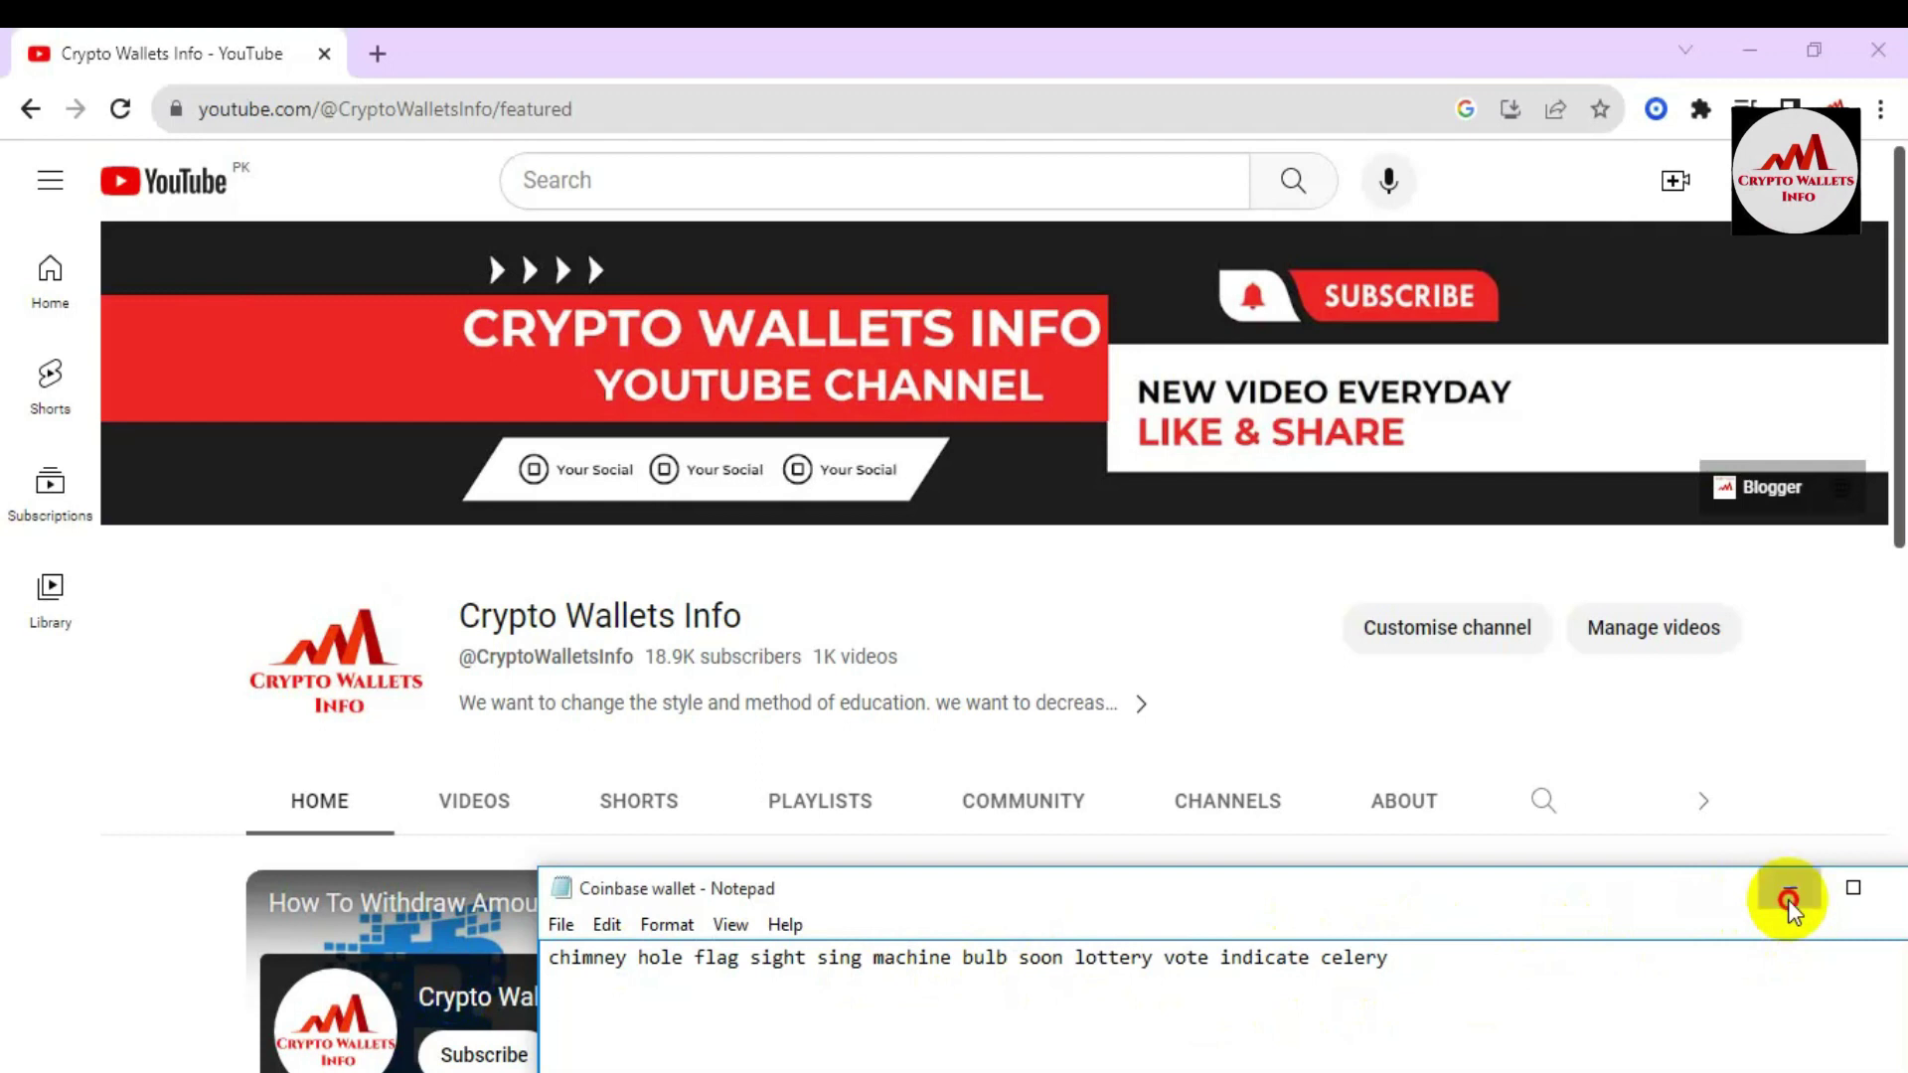
left_click(1787, 899)
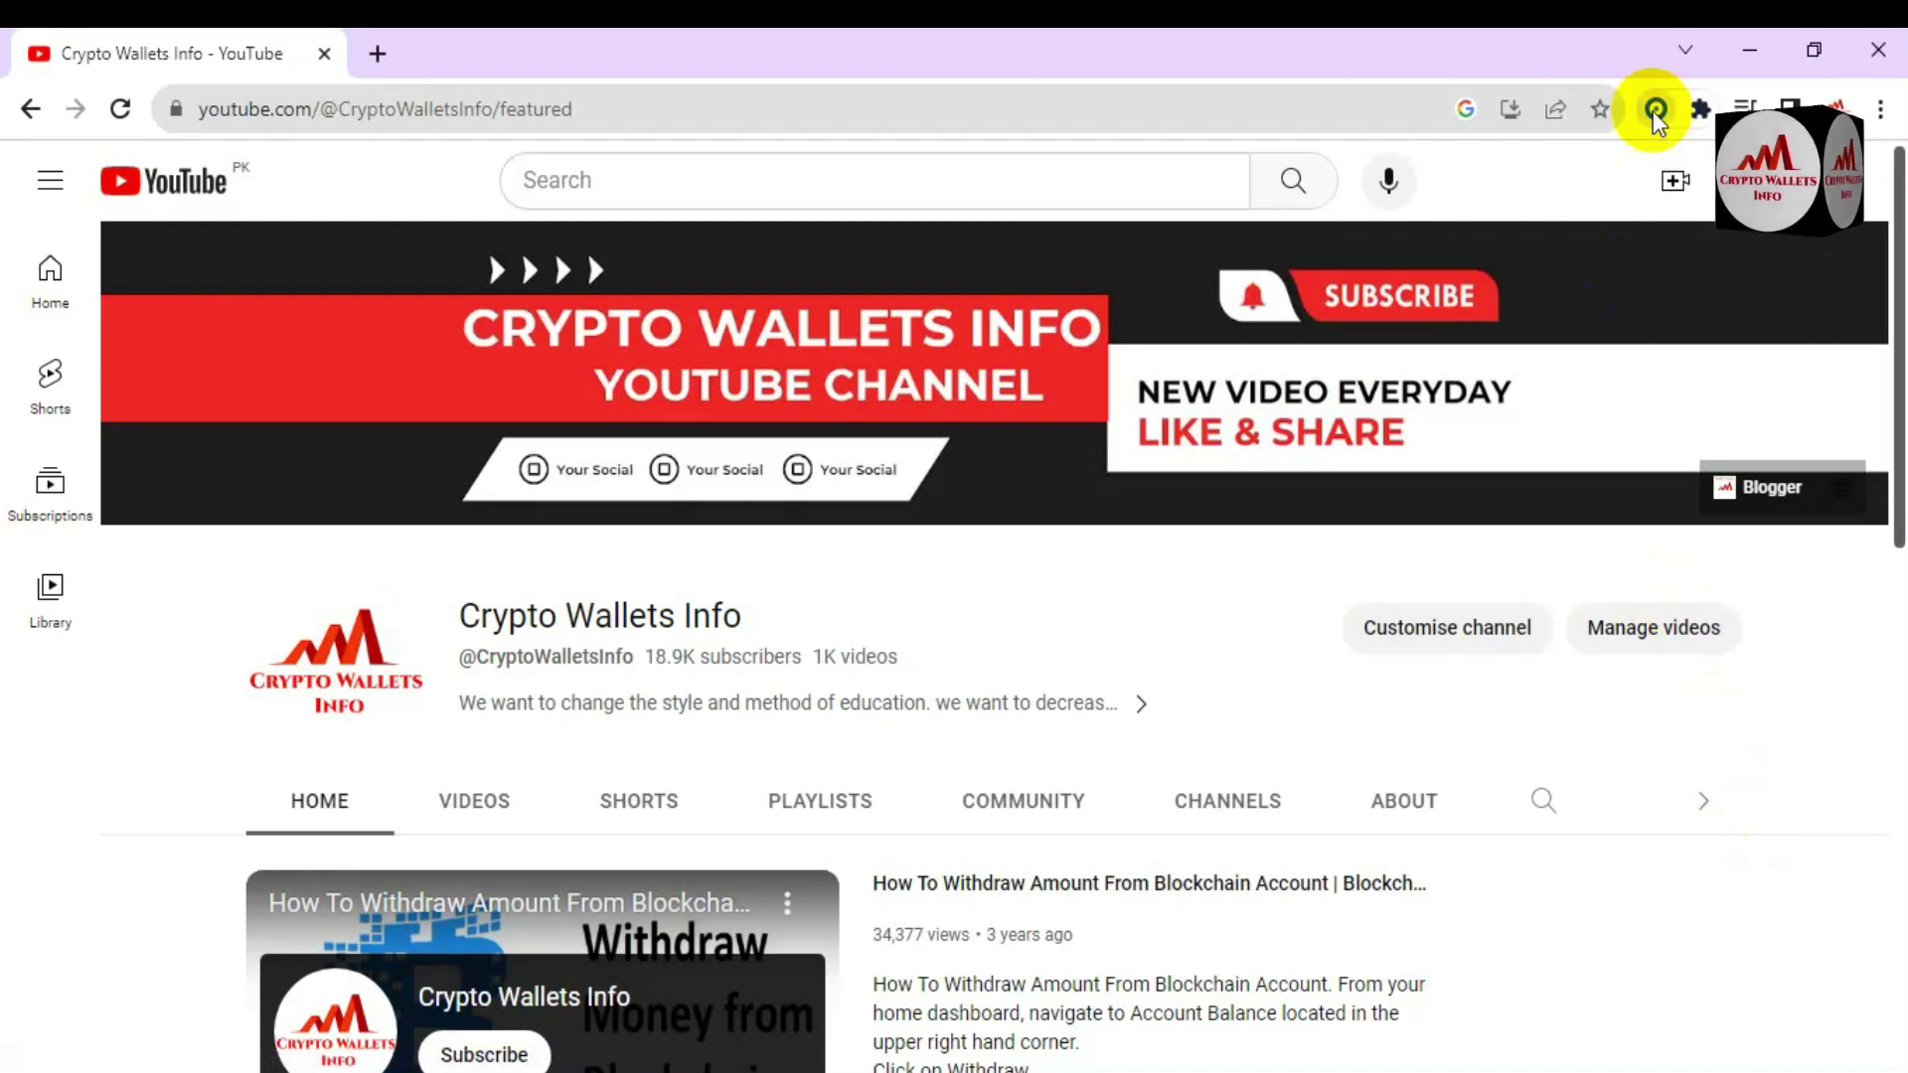
Unlock the Coinbase Wallet extension by entering the wallet password.
left_click(1654, 110)
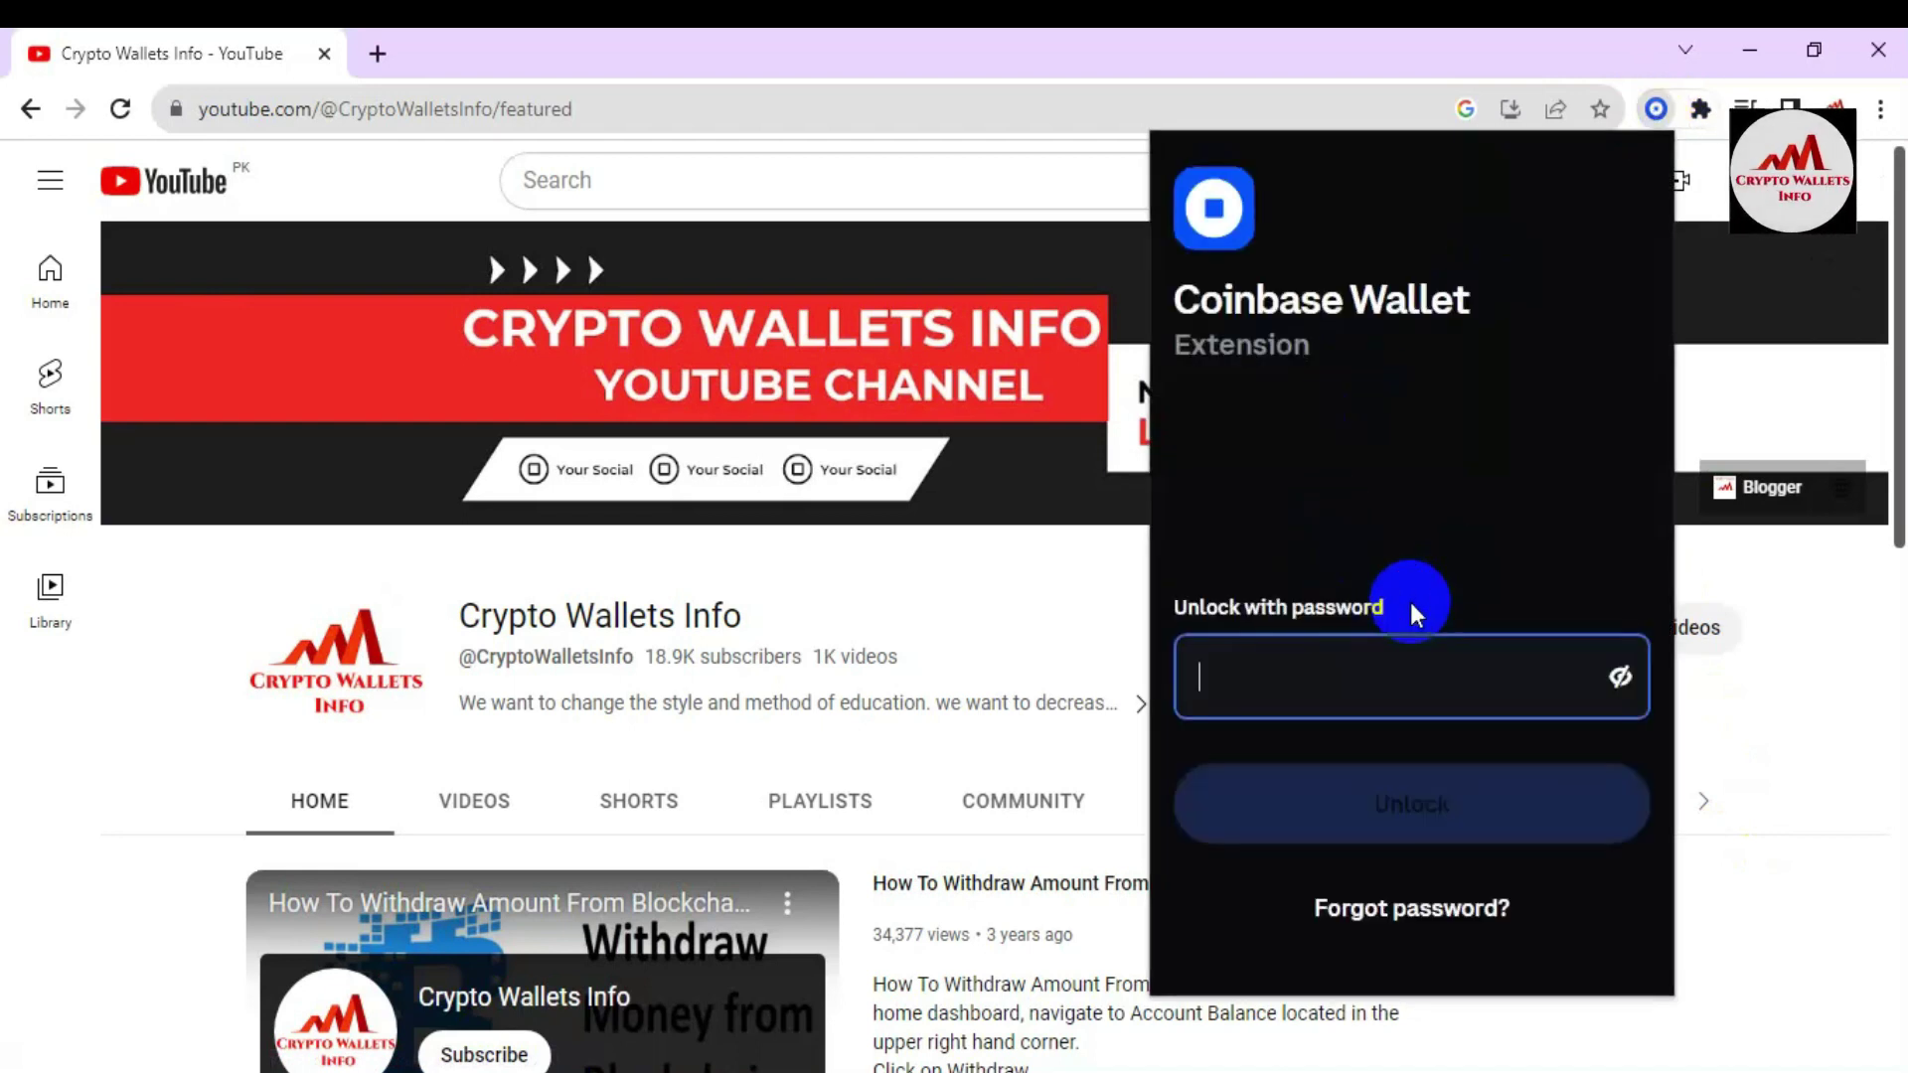
left_click(1277, 673)
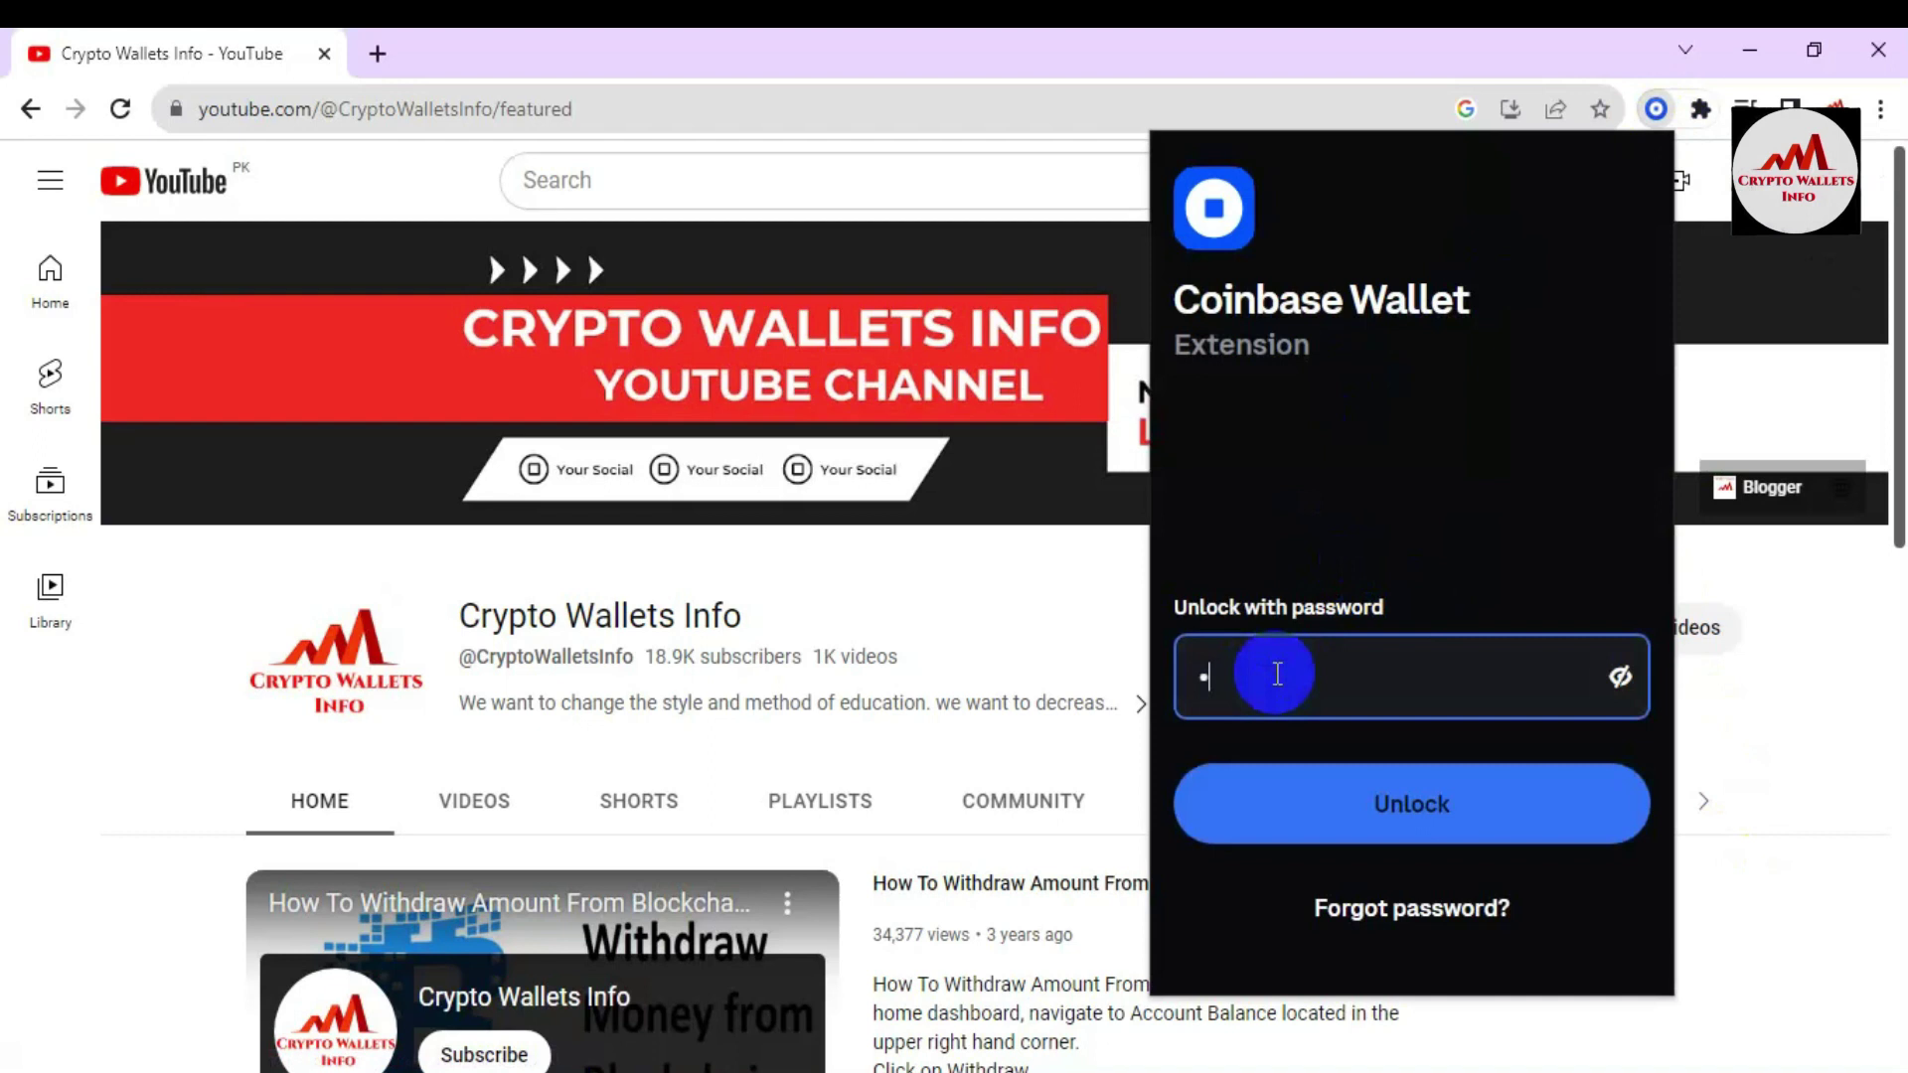
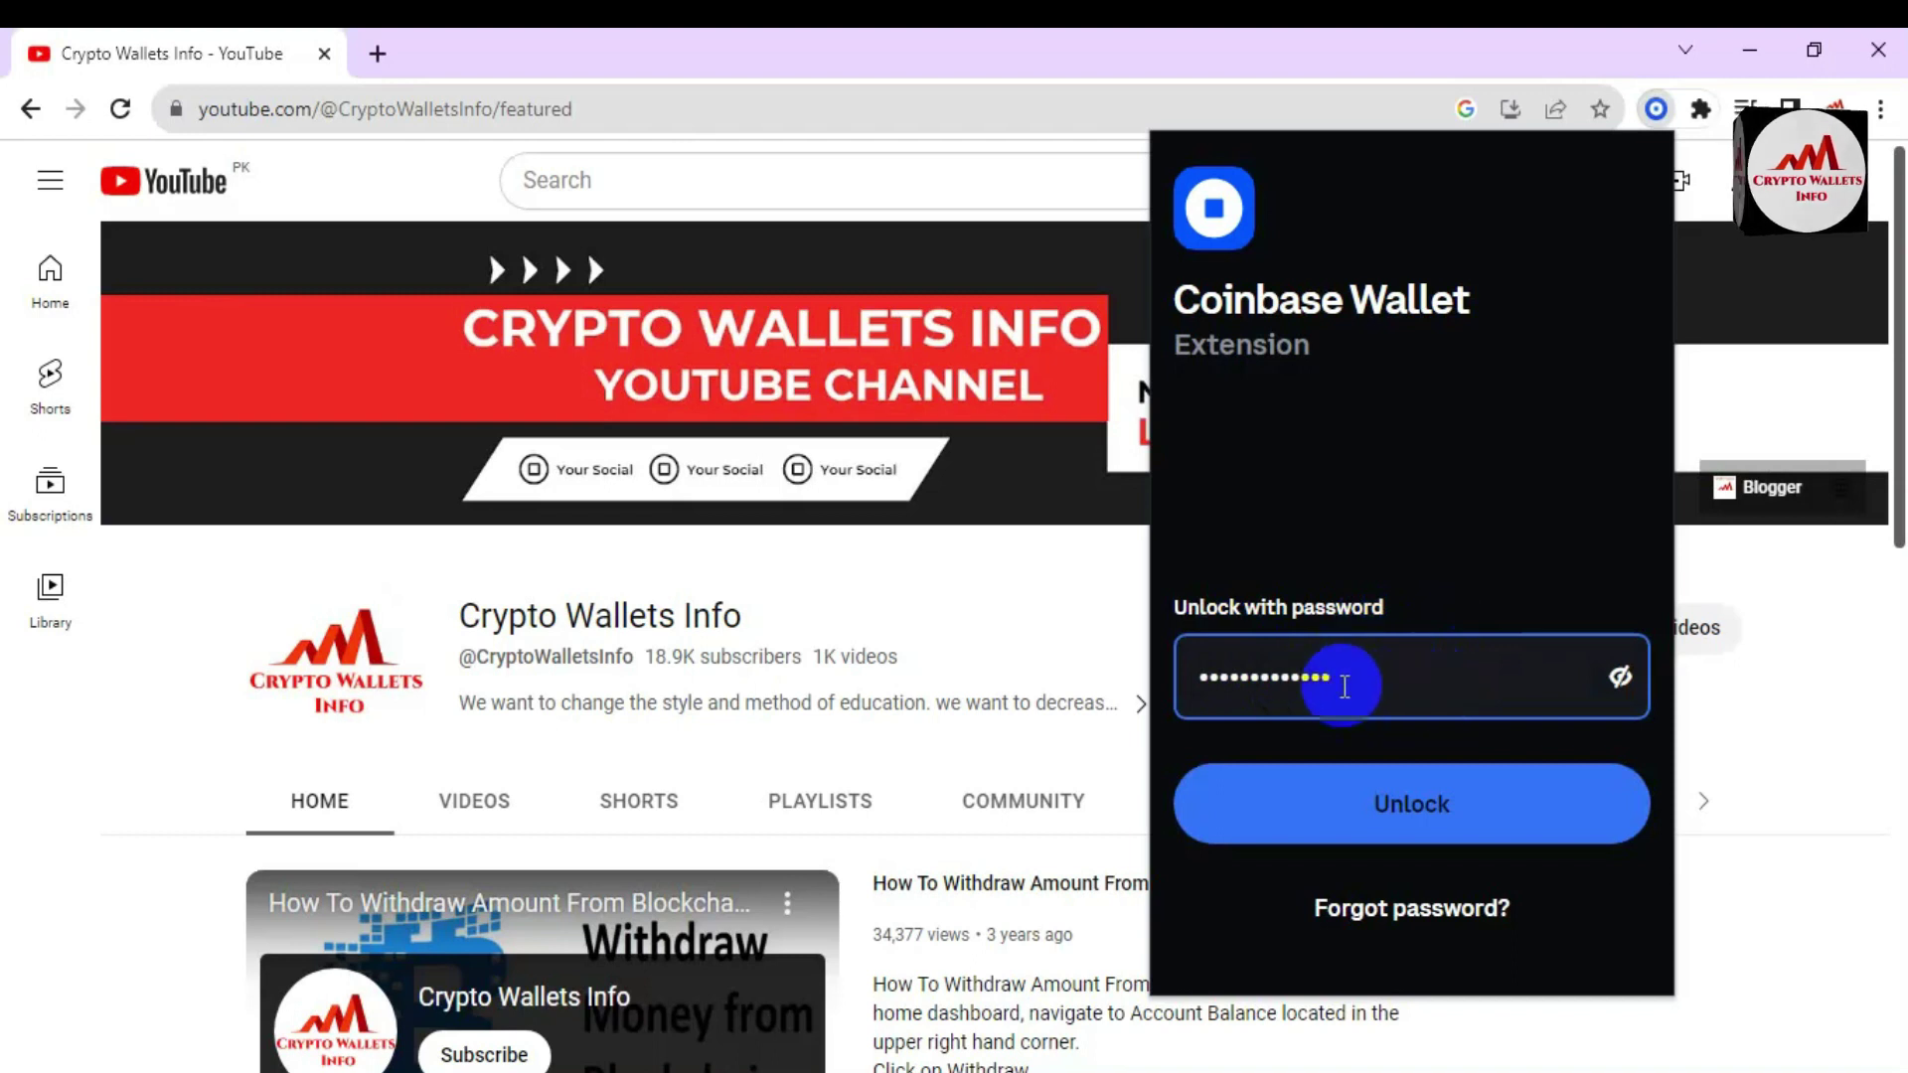
left_click(1409, 807)
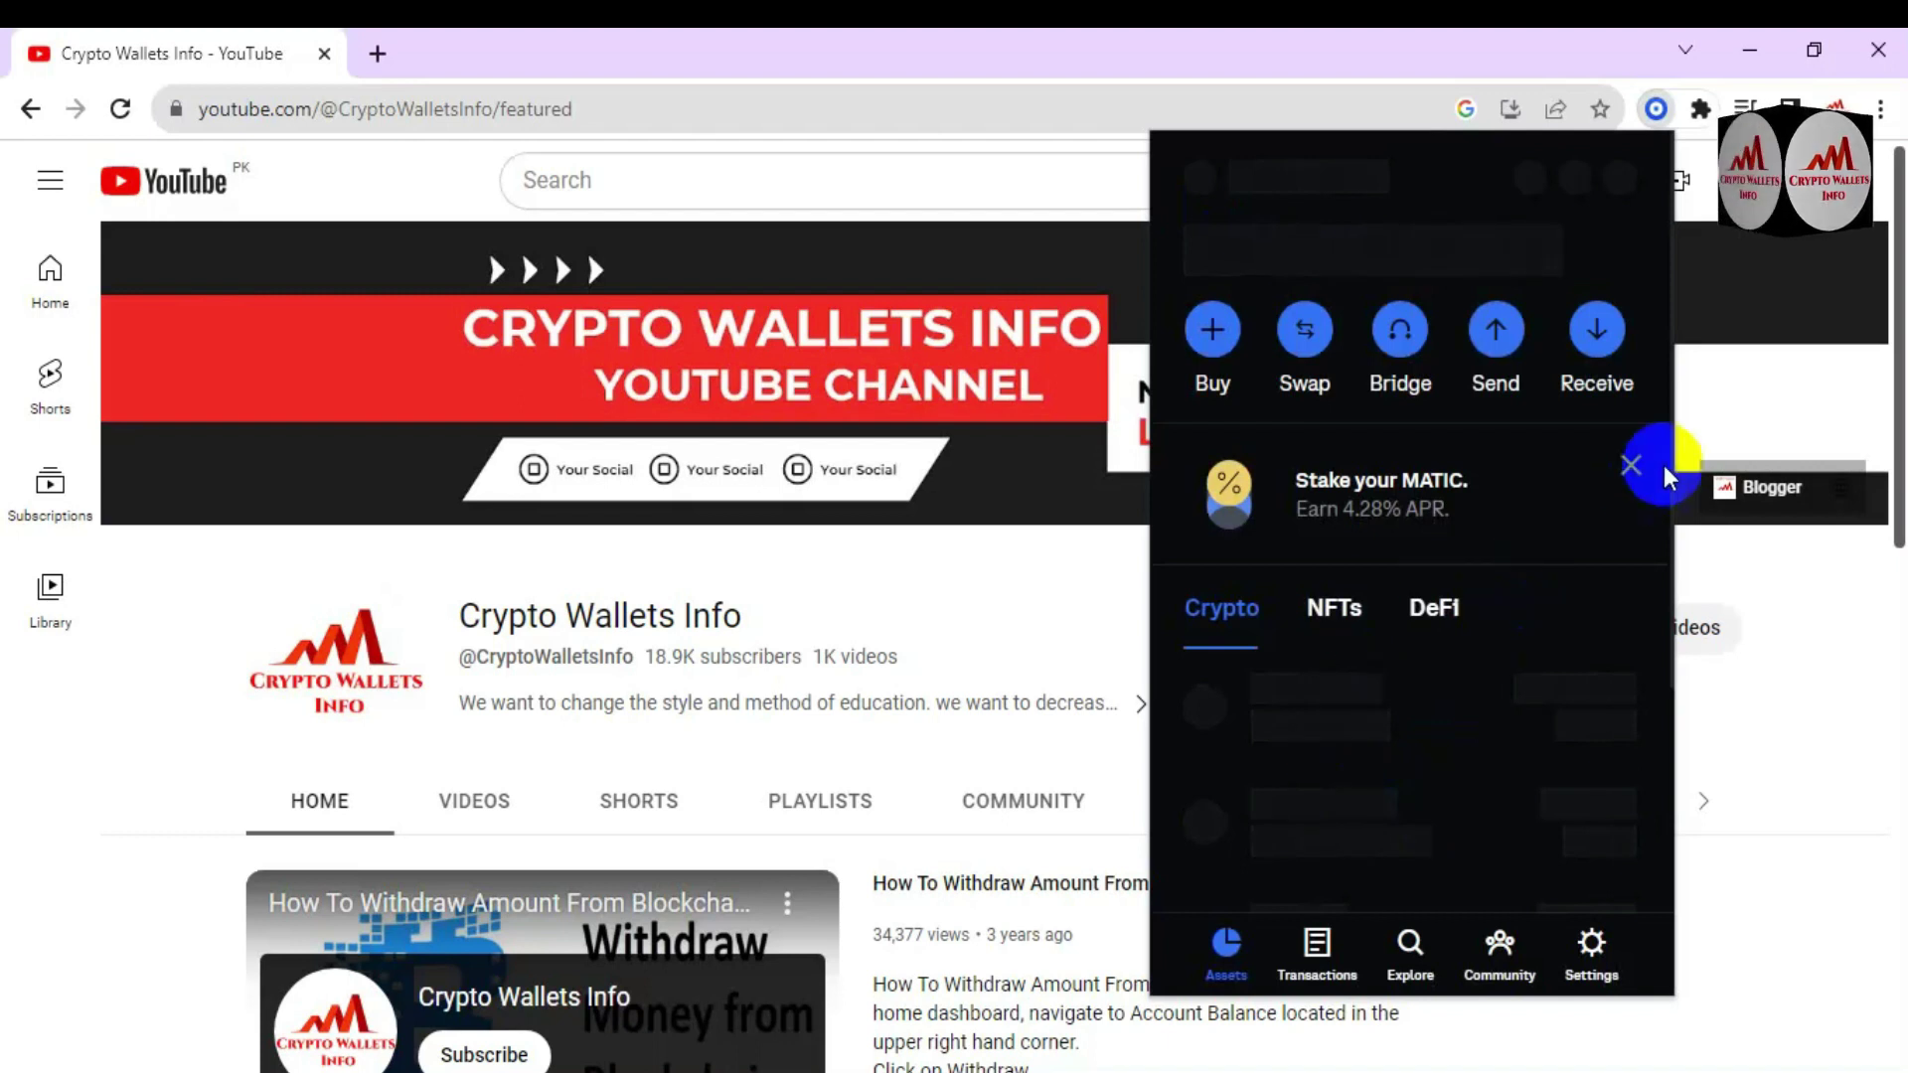
Dismiss the Stake your MATIC, All your wallets. One app. and Stake your ETH promos.
left_click(1633, 465)
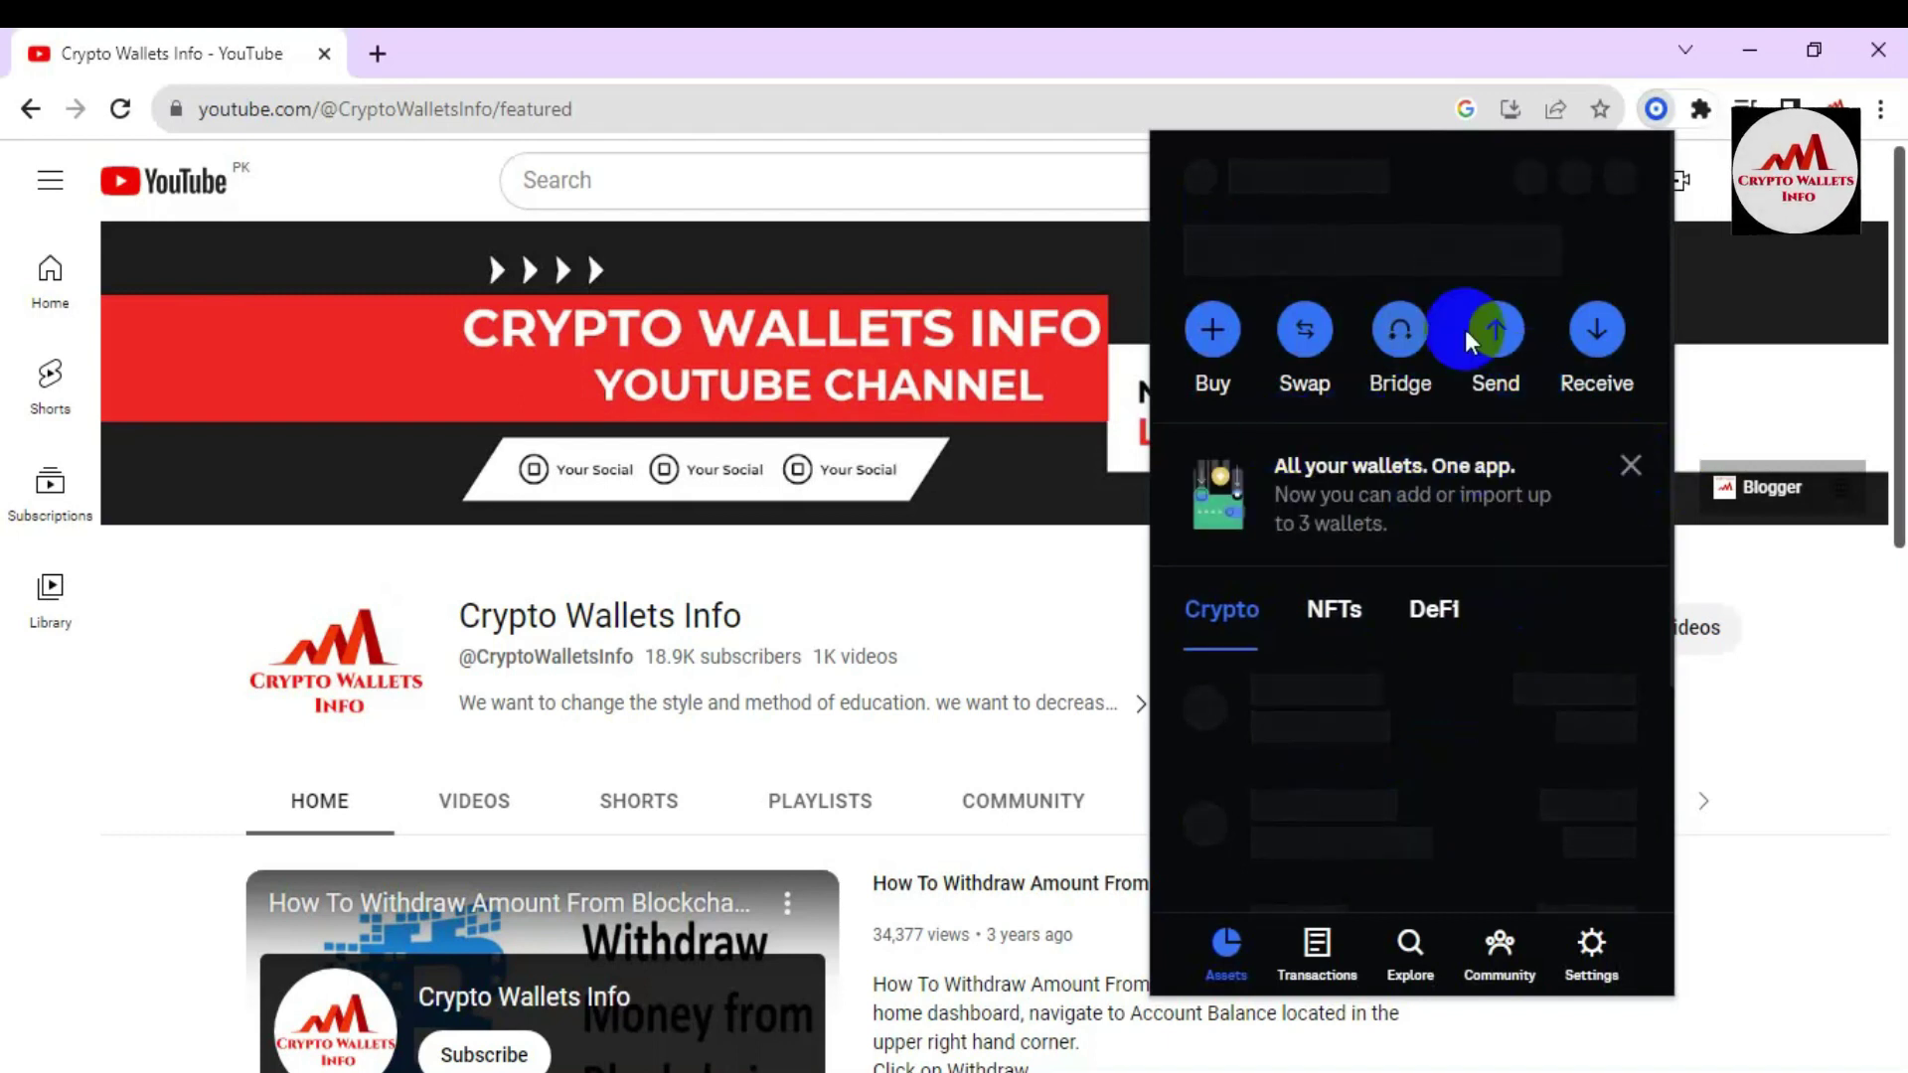
left_click(1631, 465)
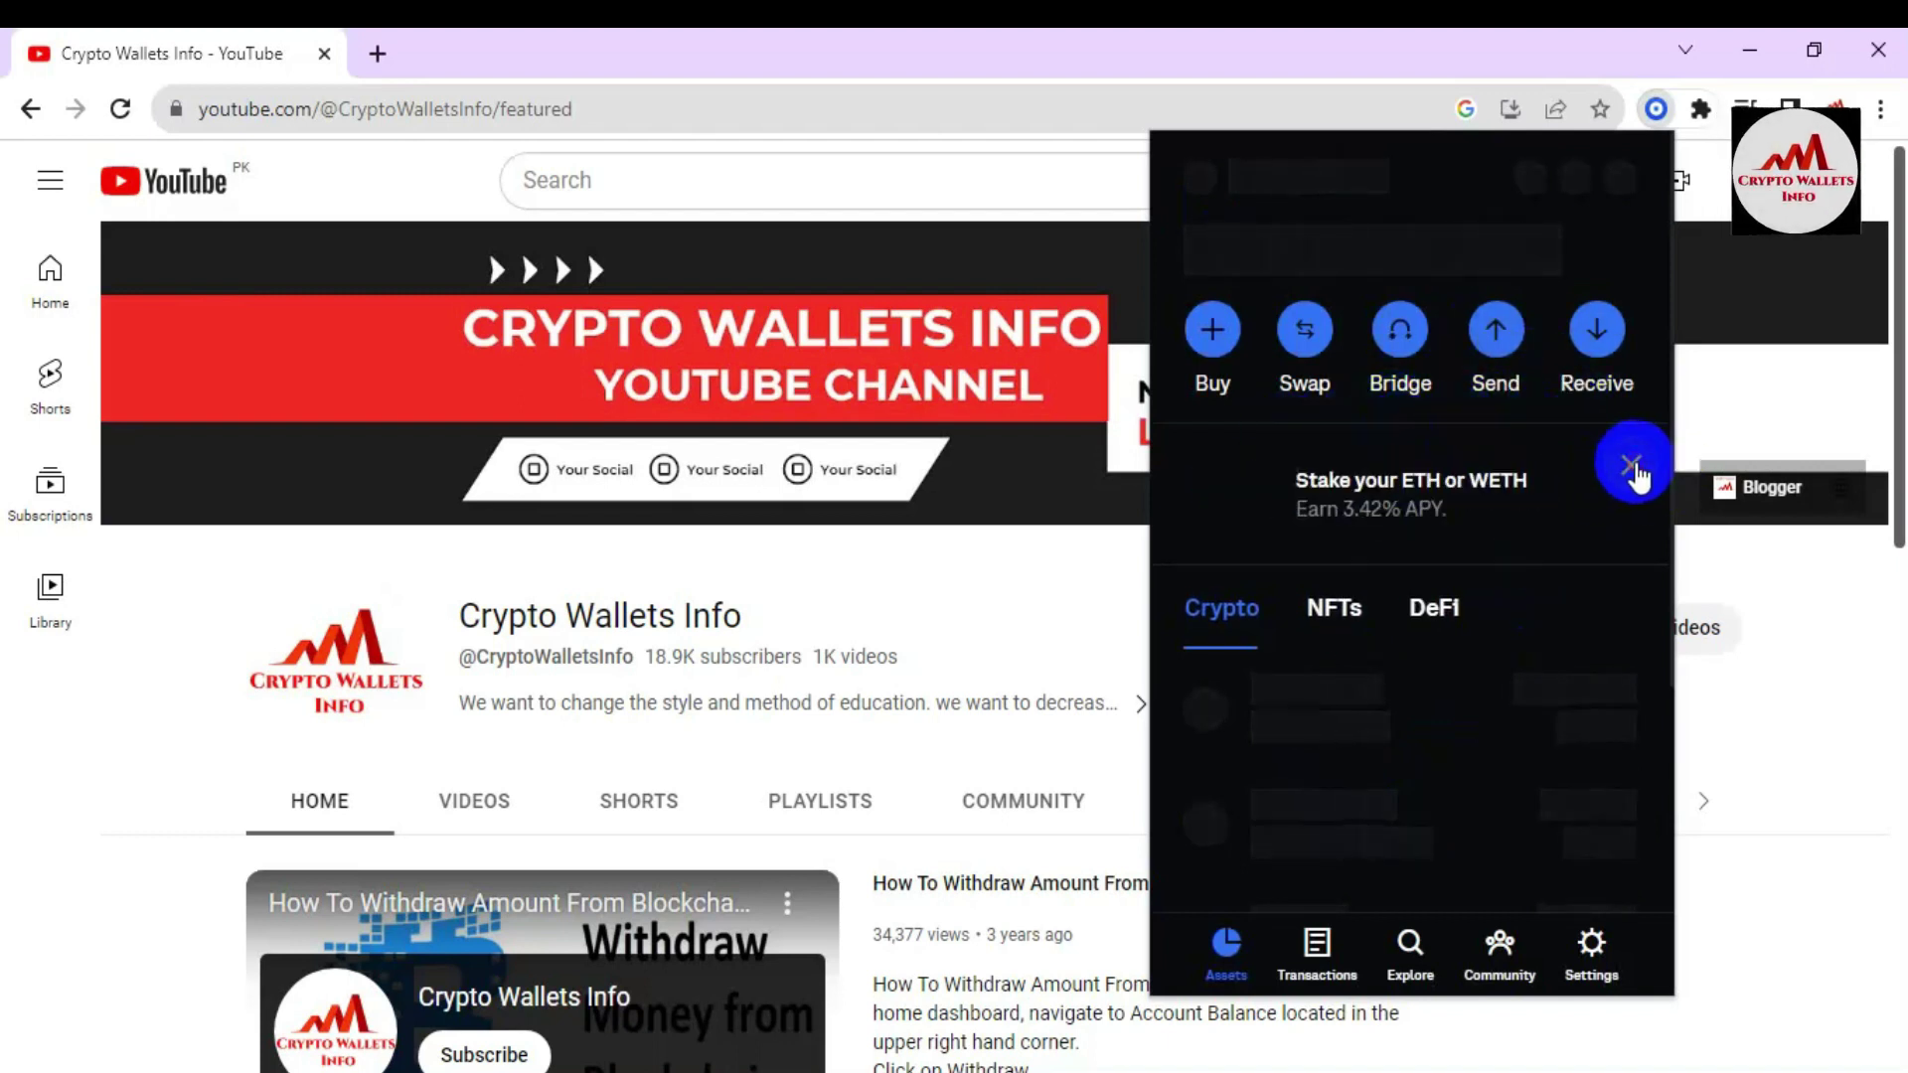
left_click(1633, 463)
left_click(1419, 372)
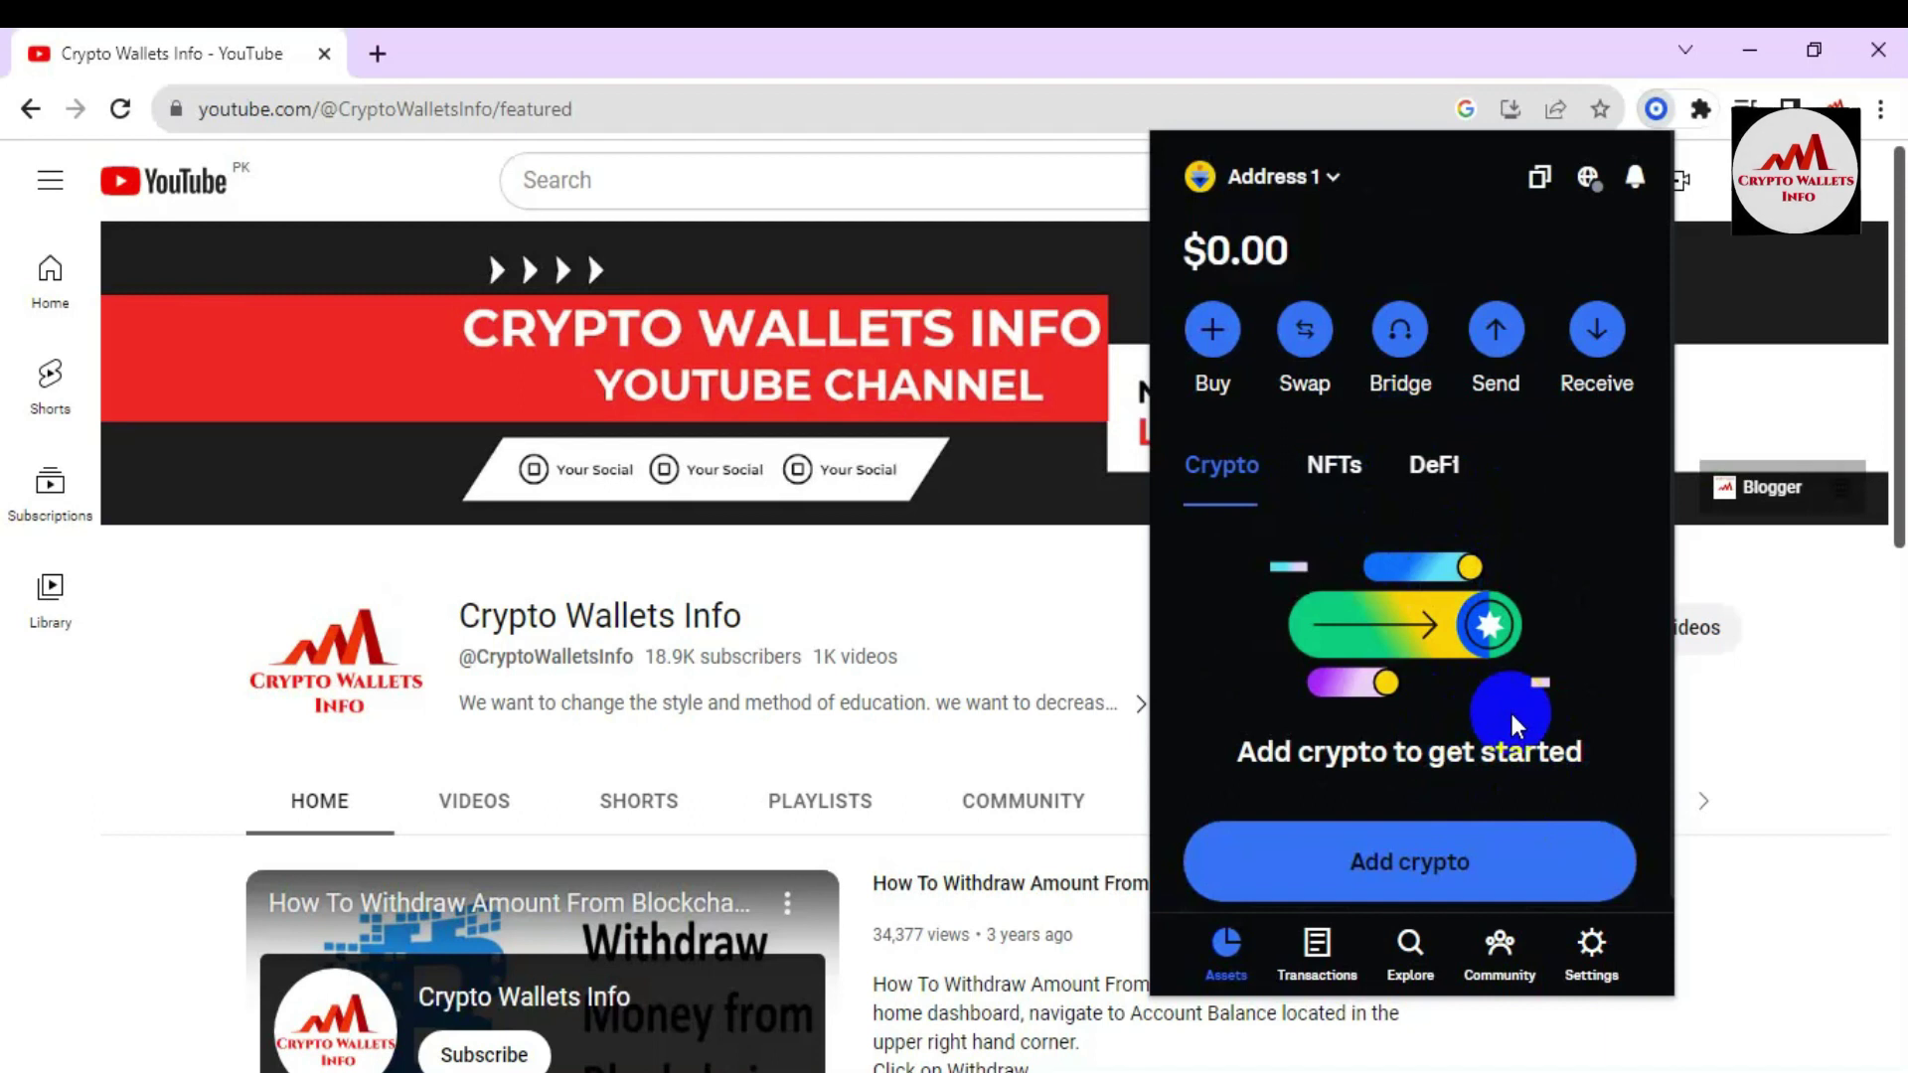
Go to the wallet settings and open the Show recovery phrase page.
left_click(1558, 868)
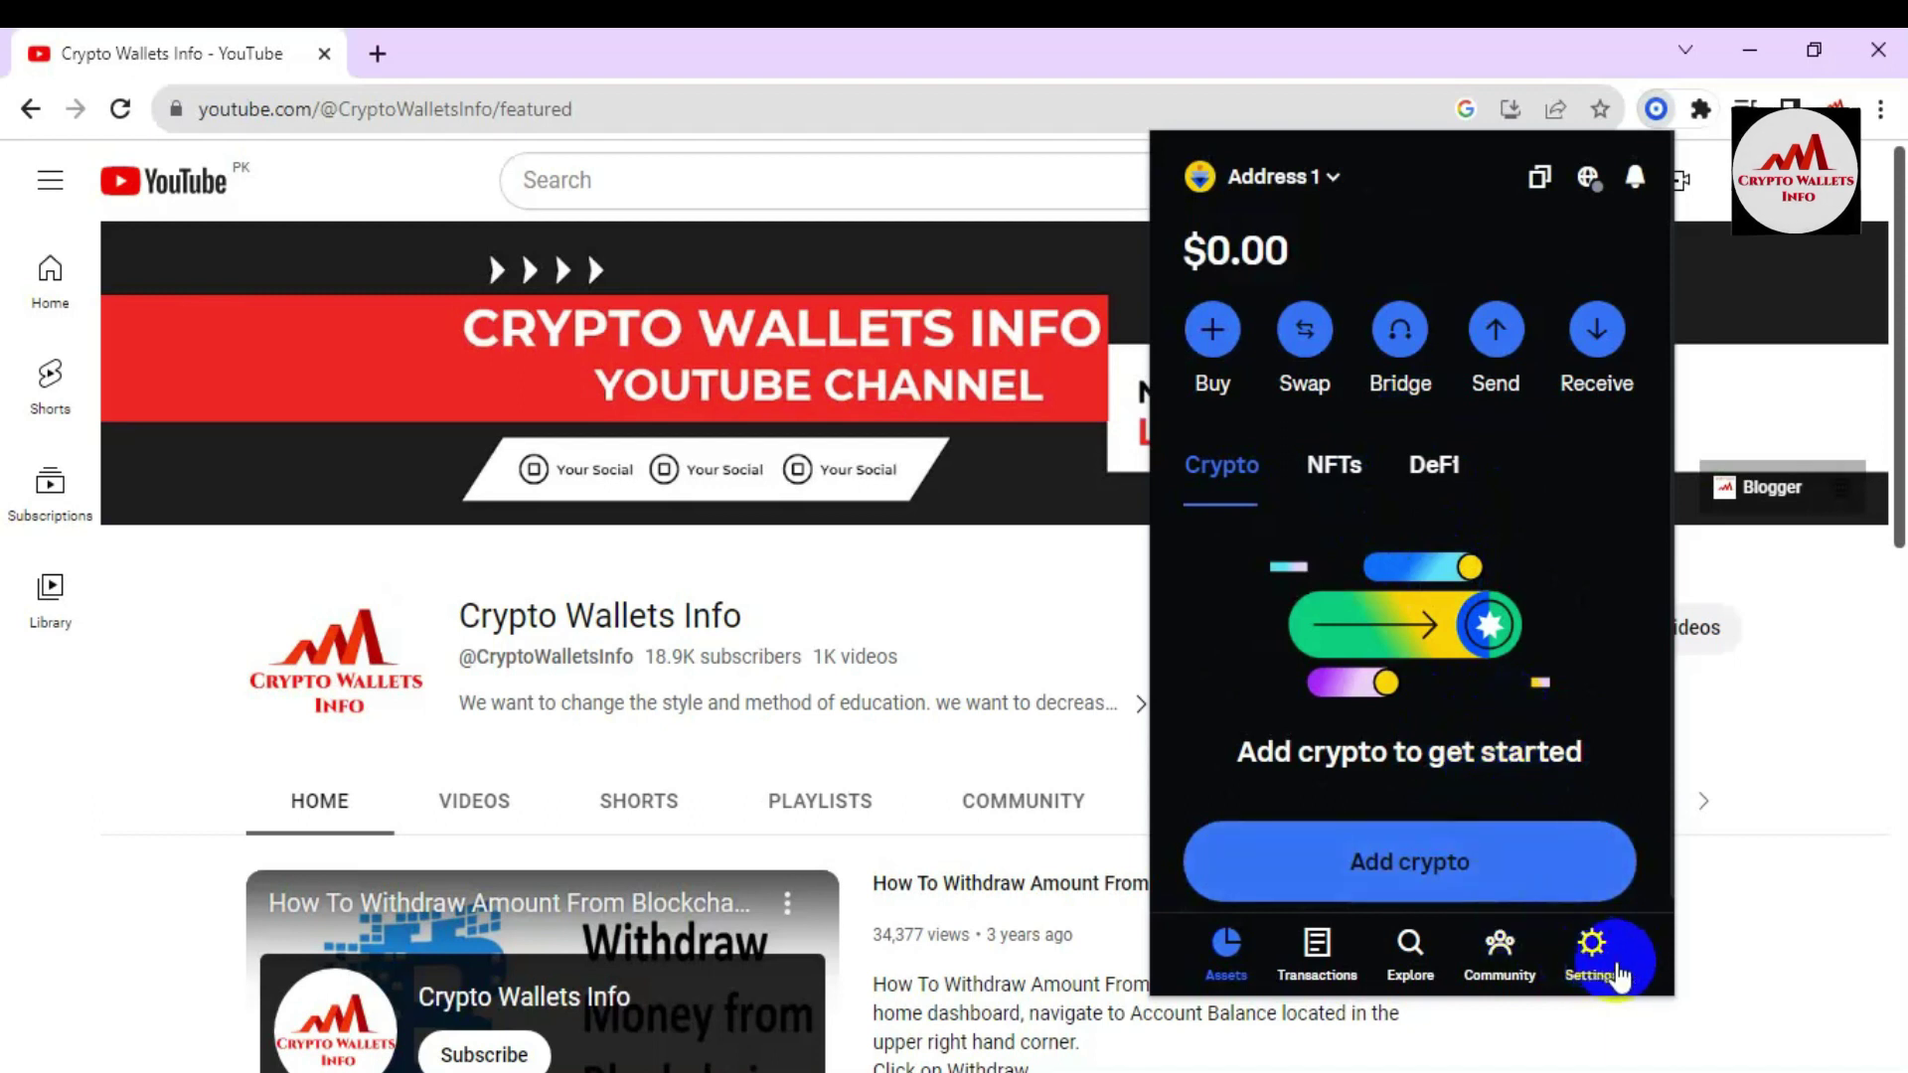
left_click(1590, 958)
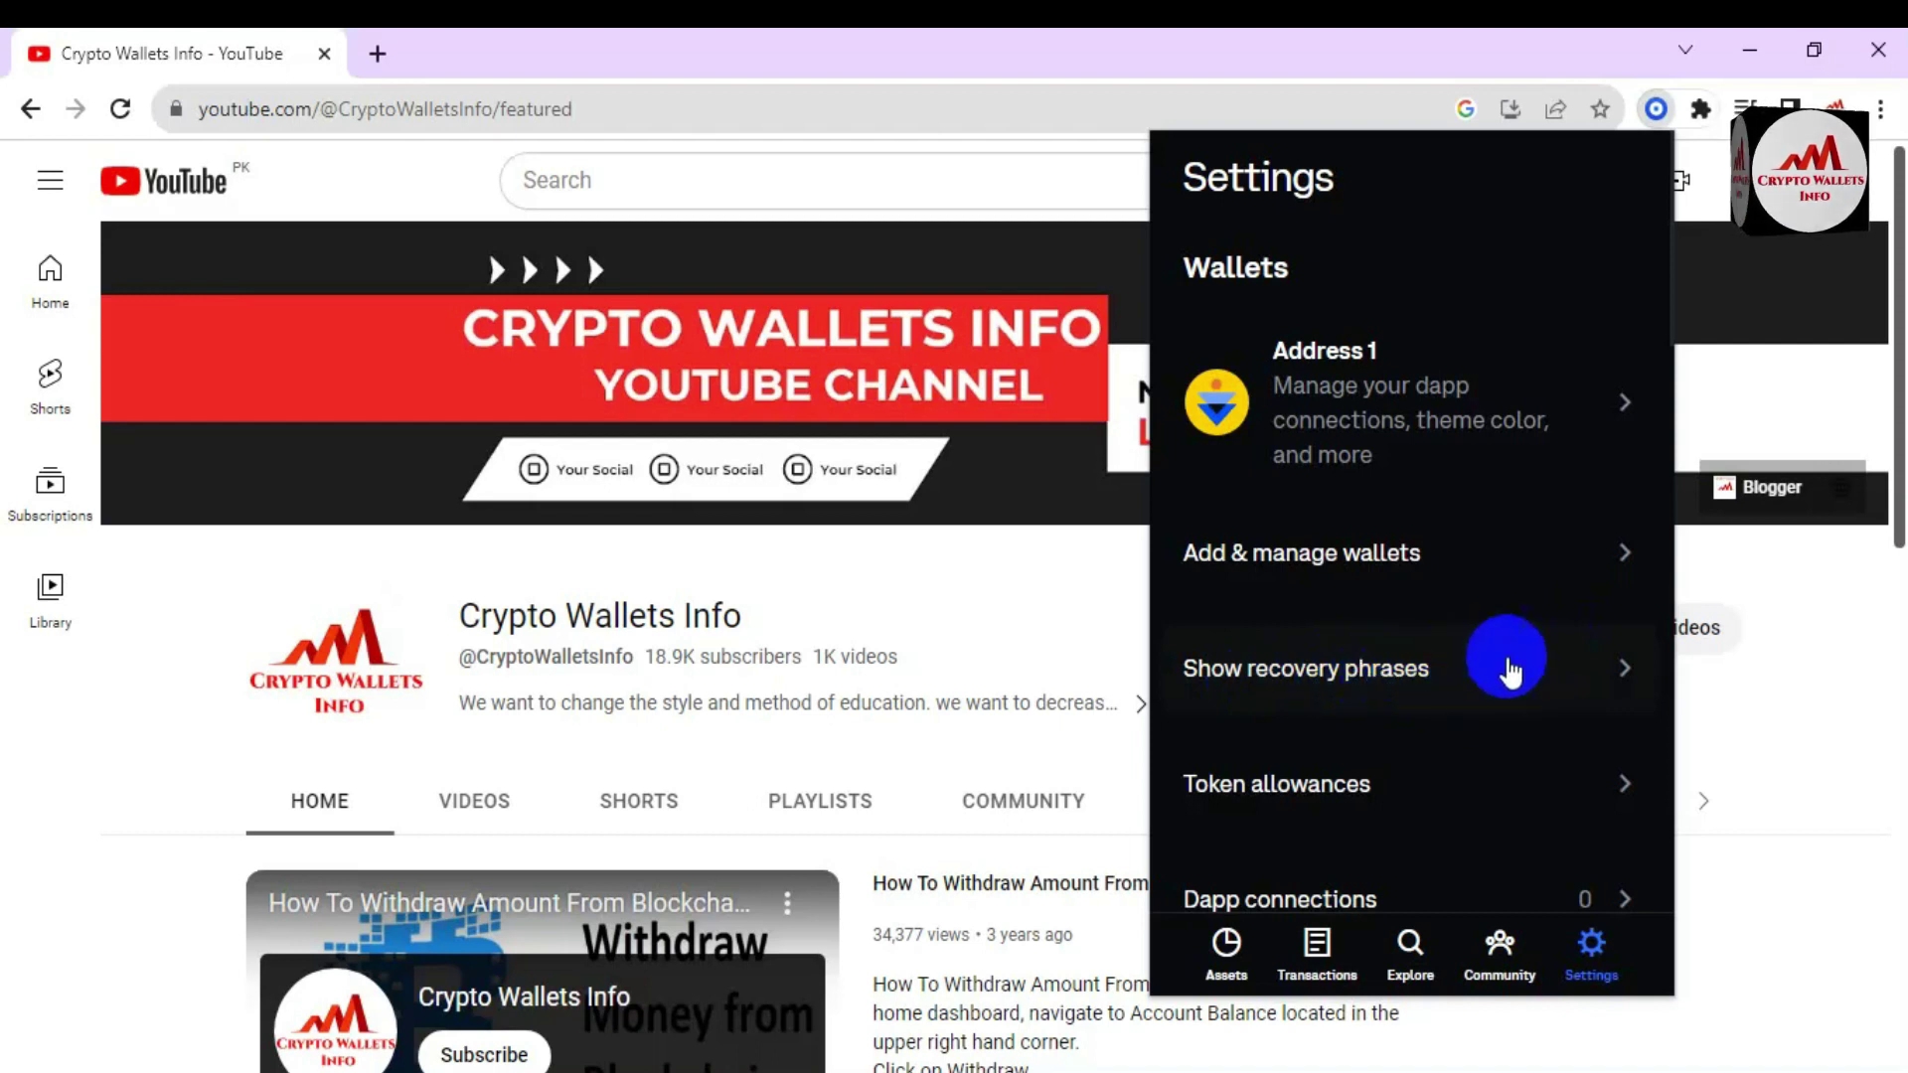
left_click(1373, 684)
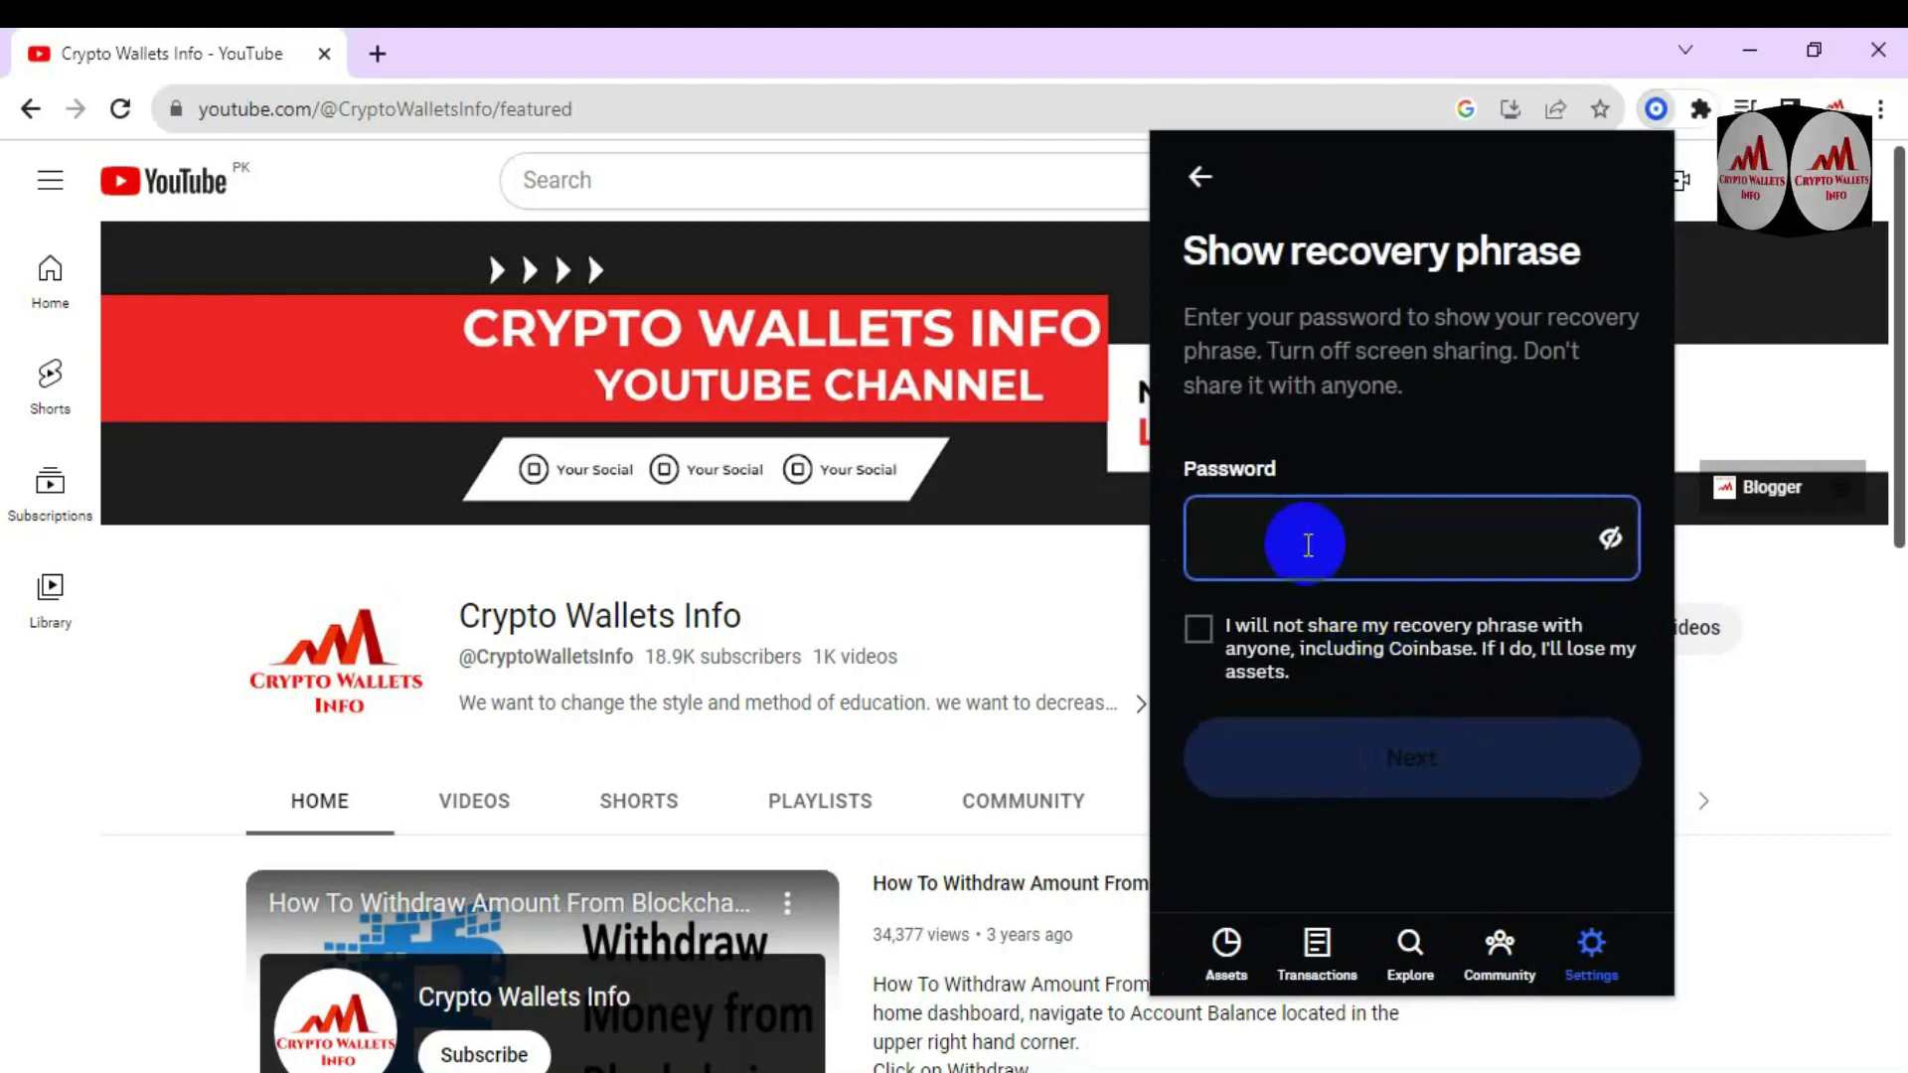
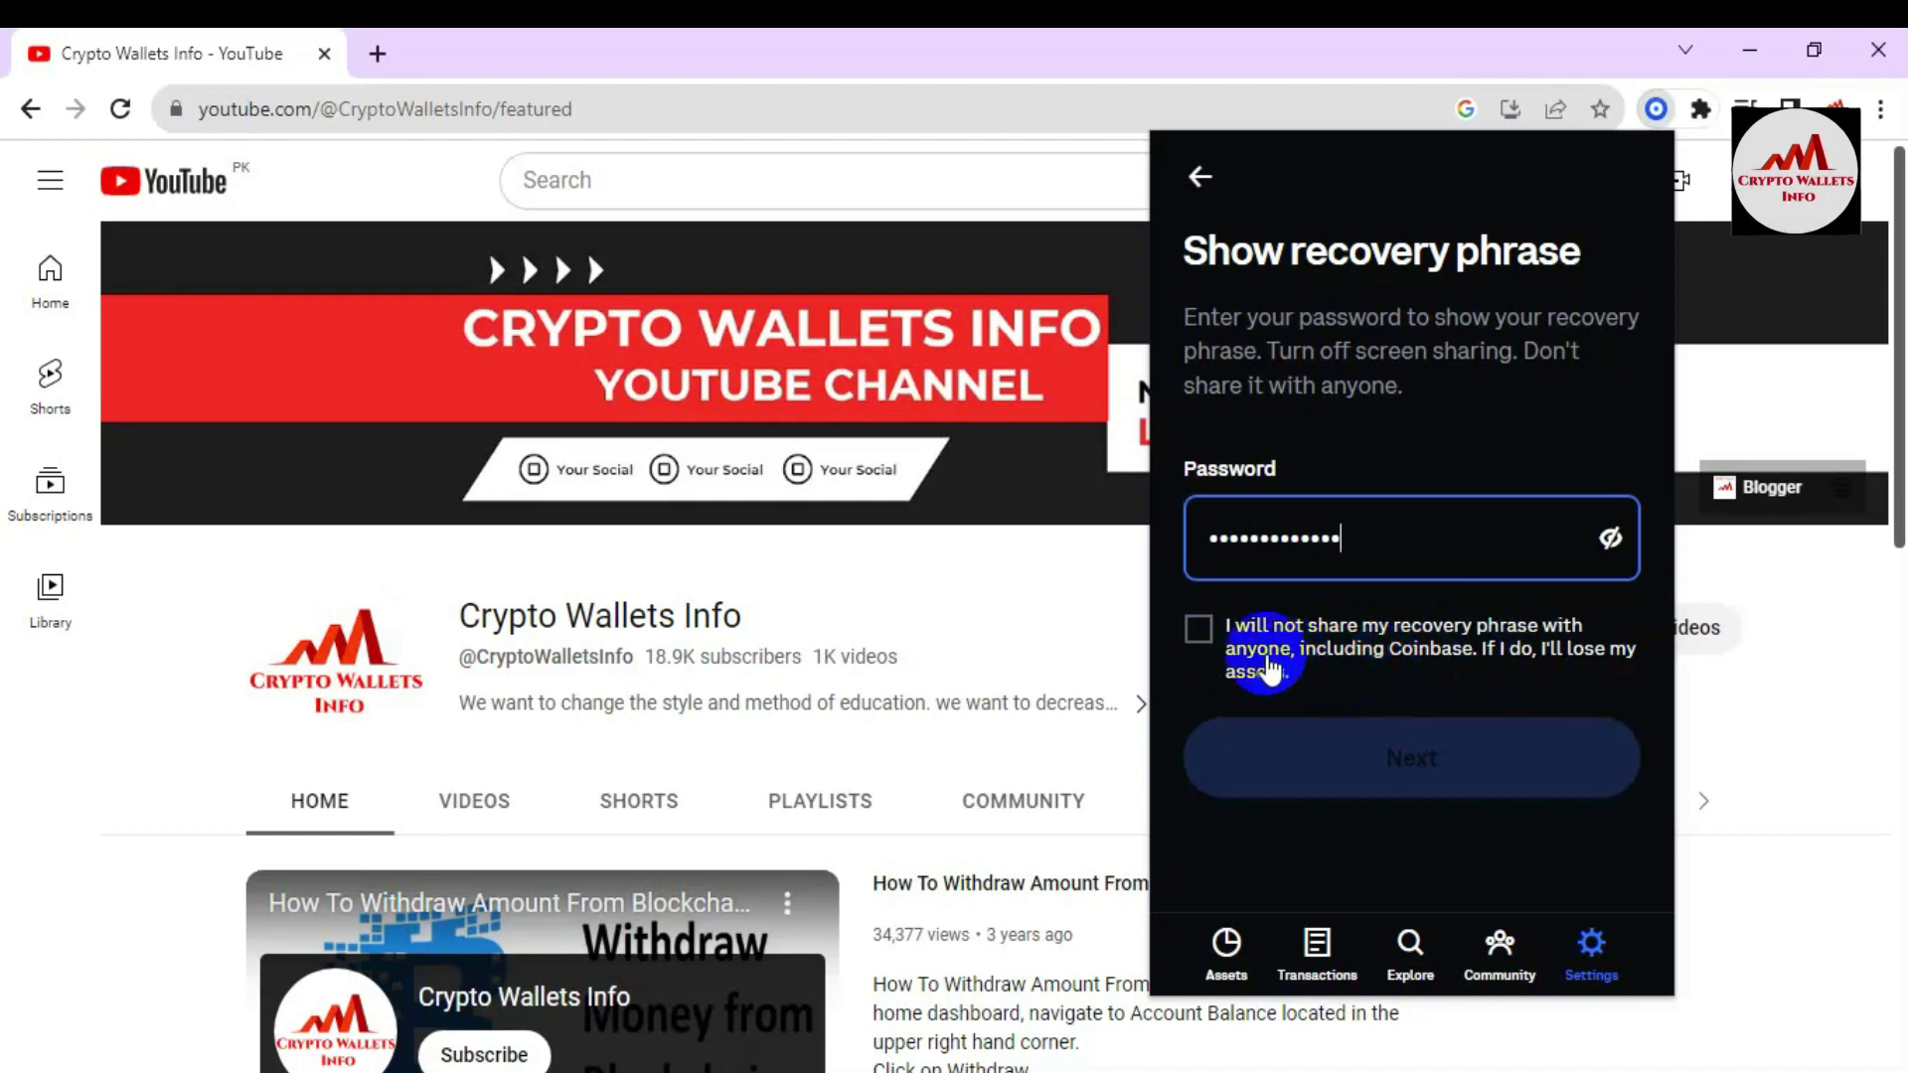
Confirm the wallet password, accept the no-sharing pledge, and unblur the 12-word phrase.
left_click(1197, 630)
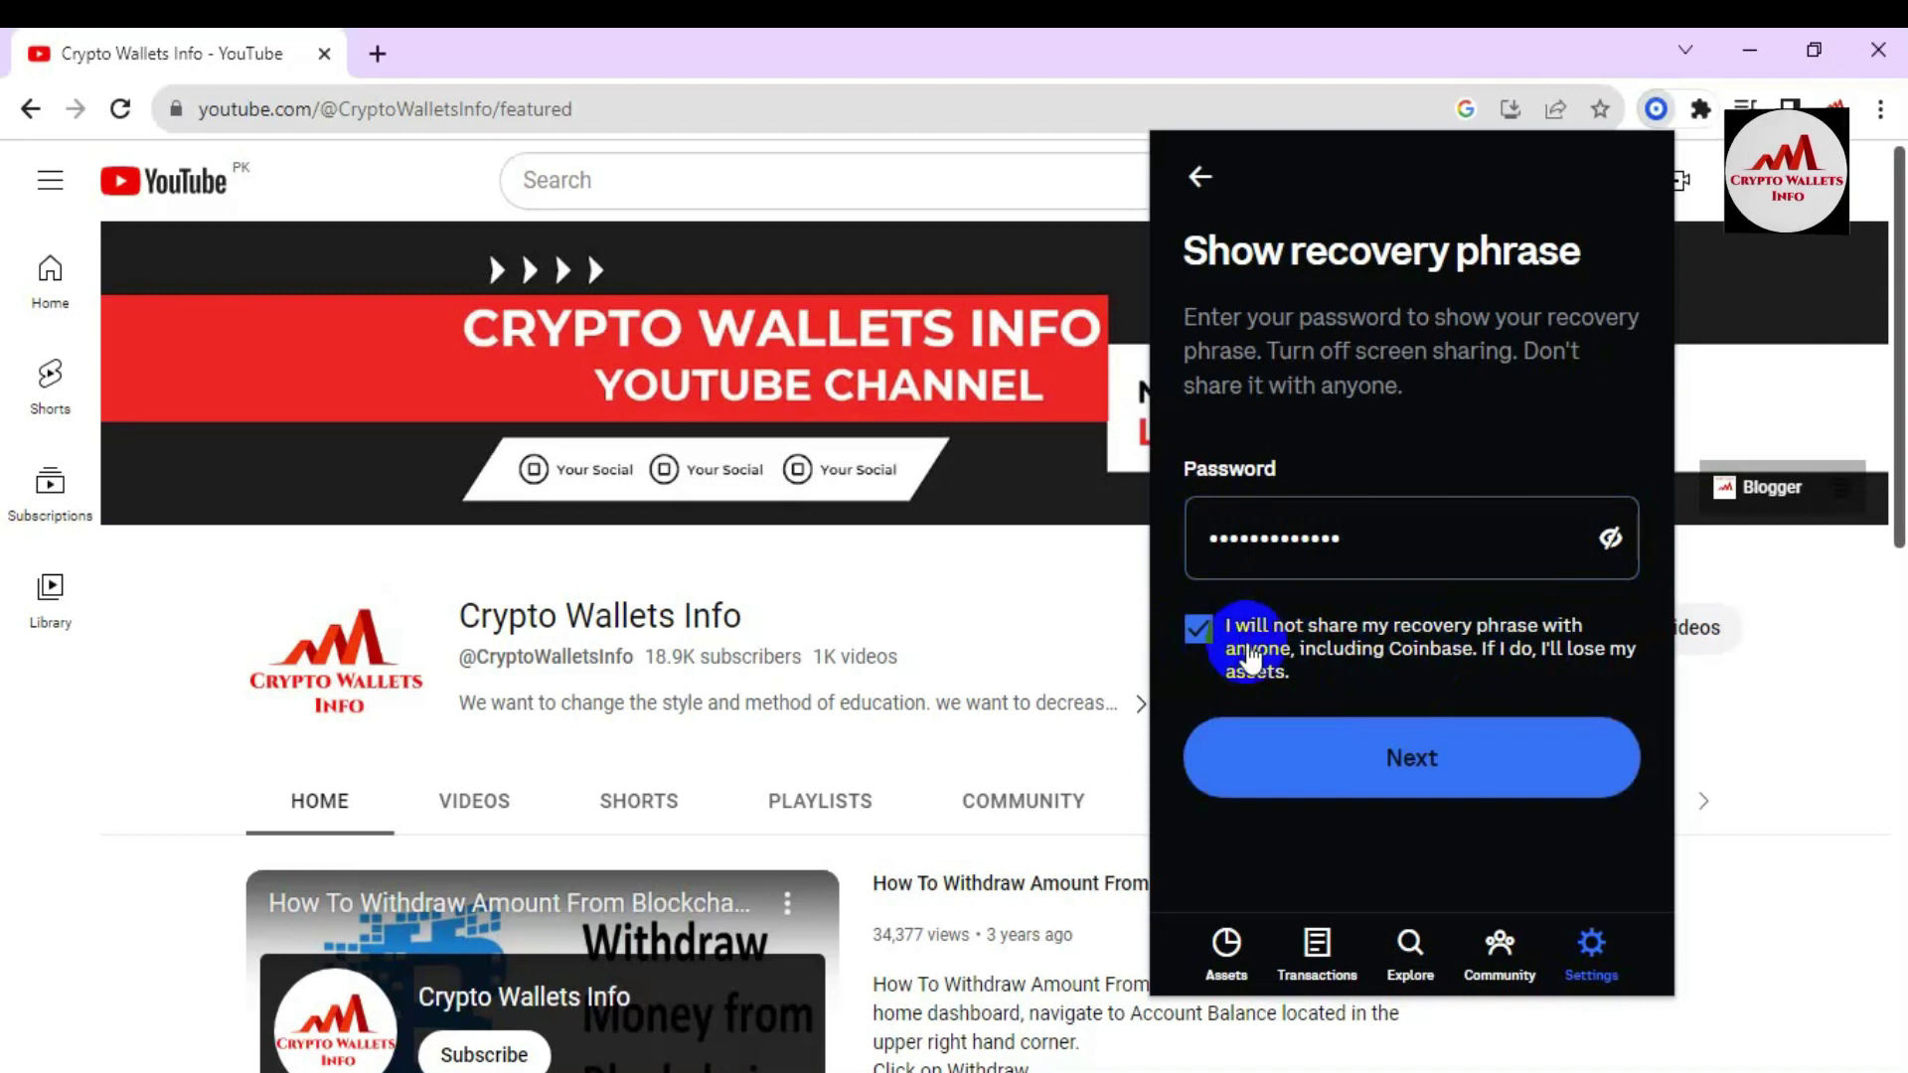
left_click(1449, 784)
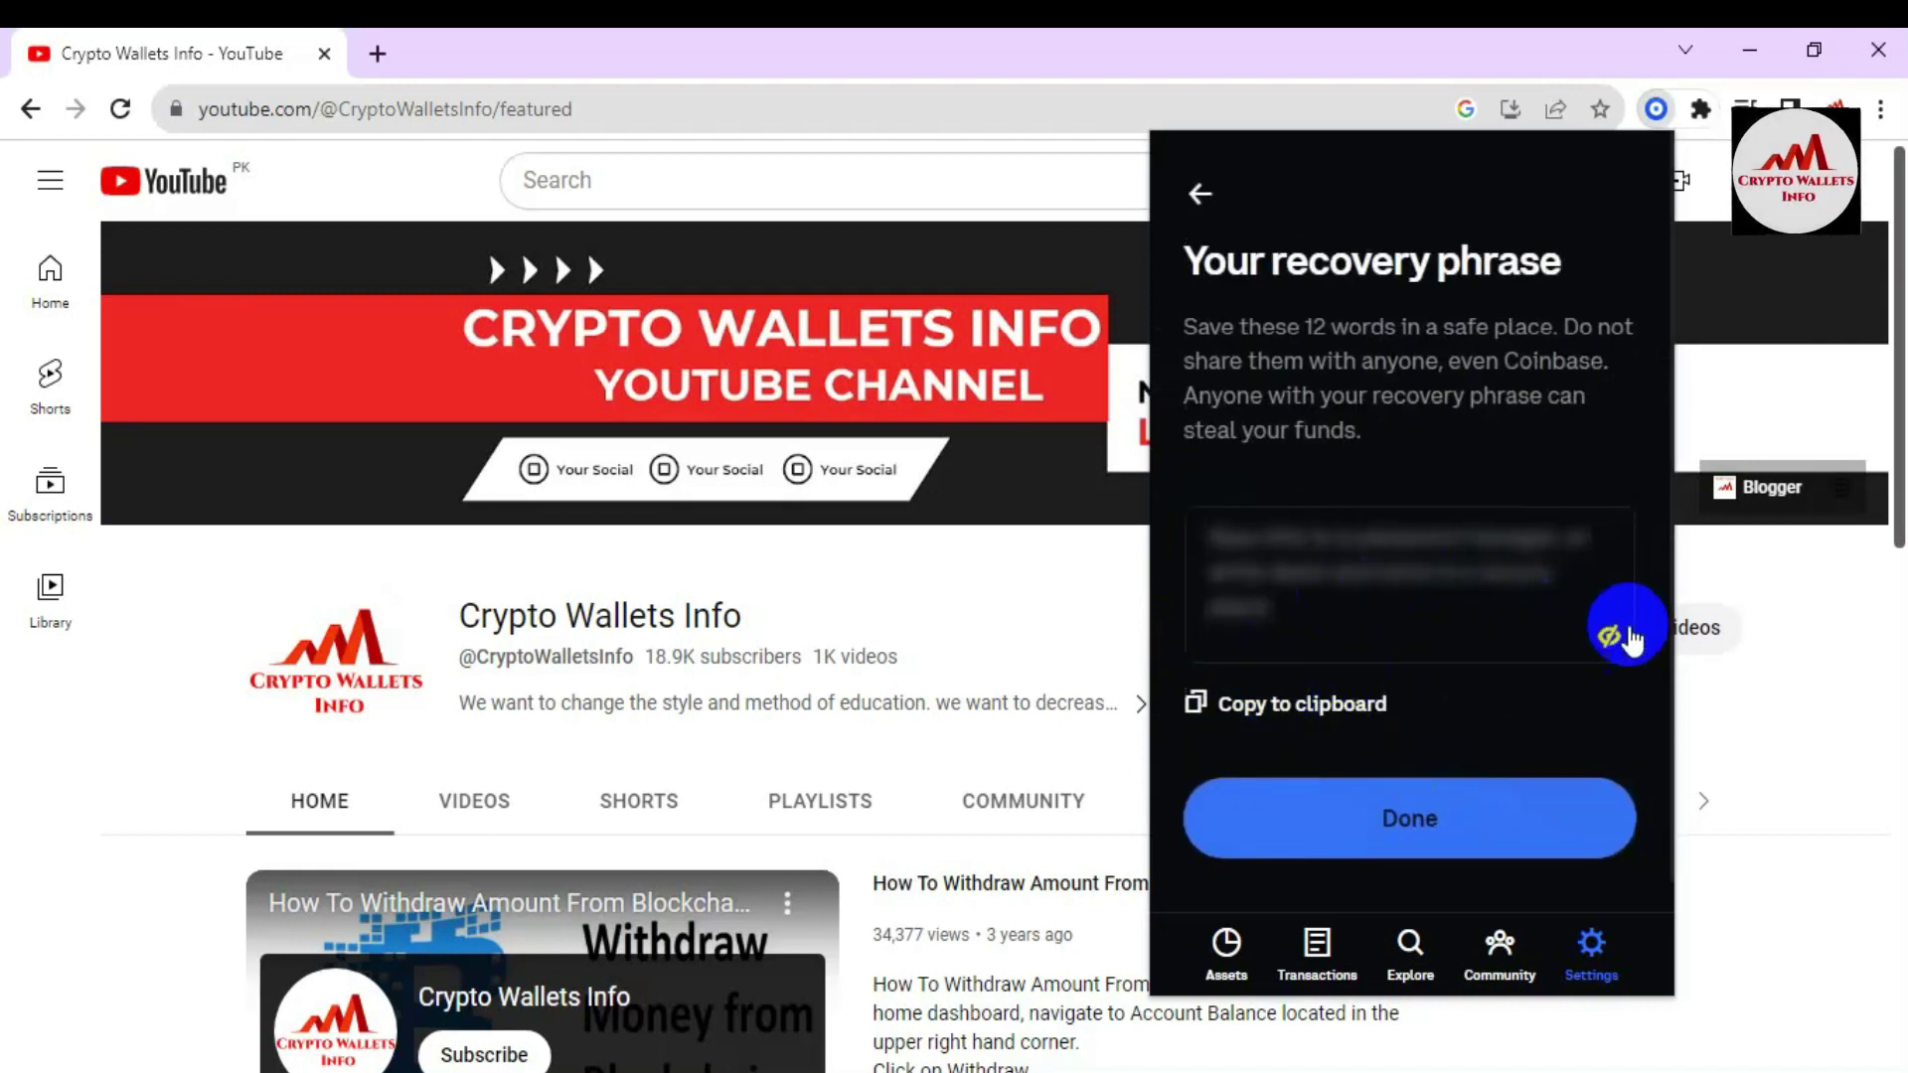
left_click(1627, 636)
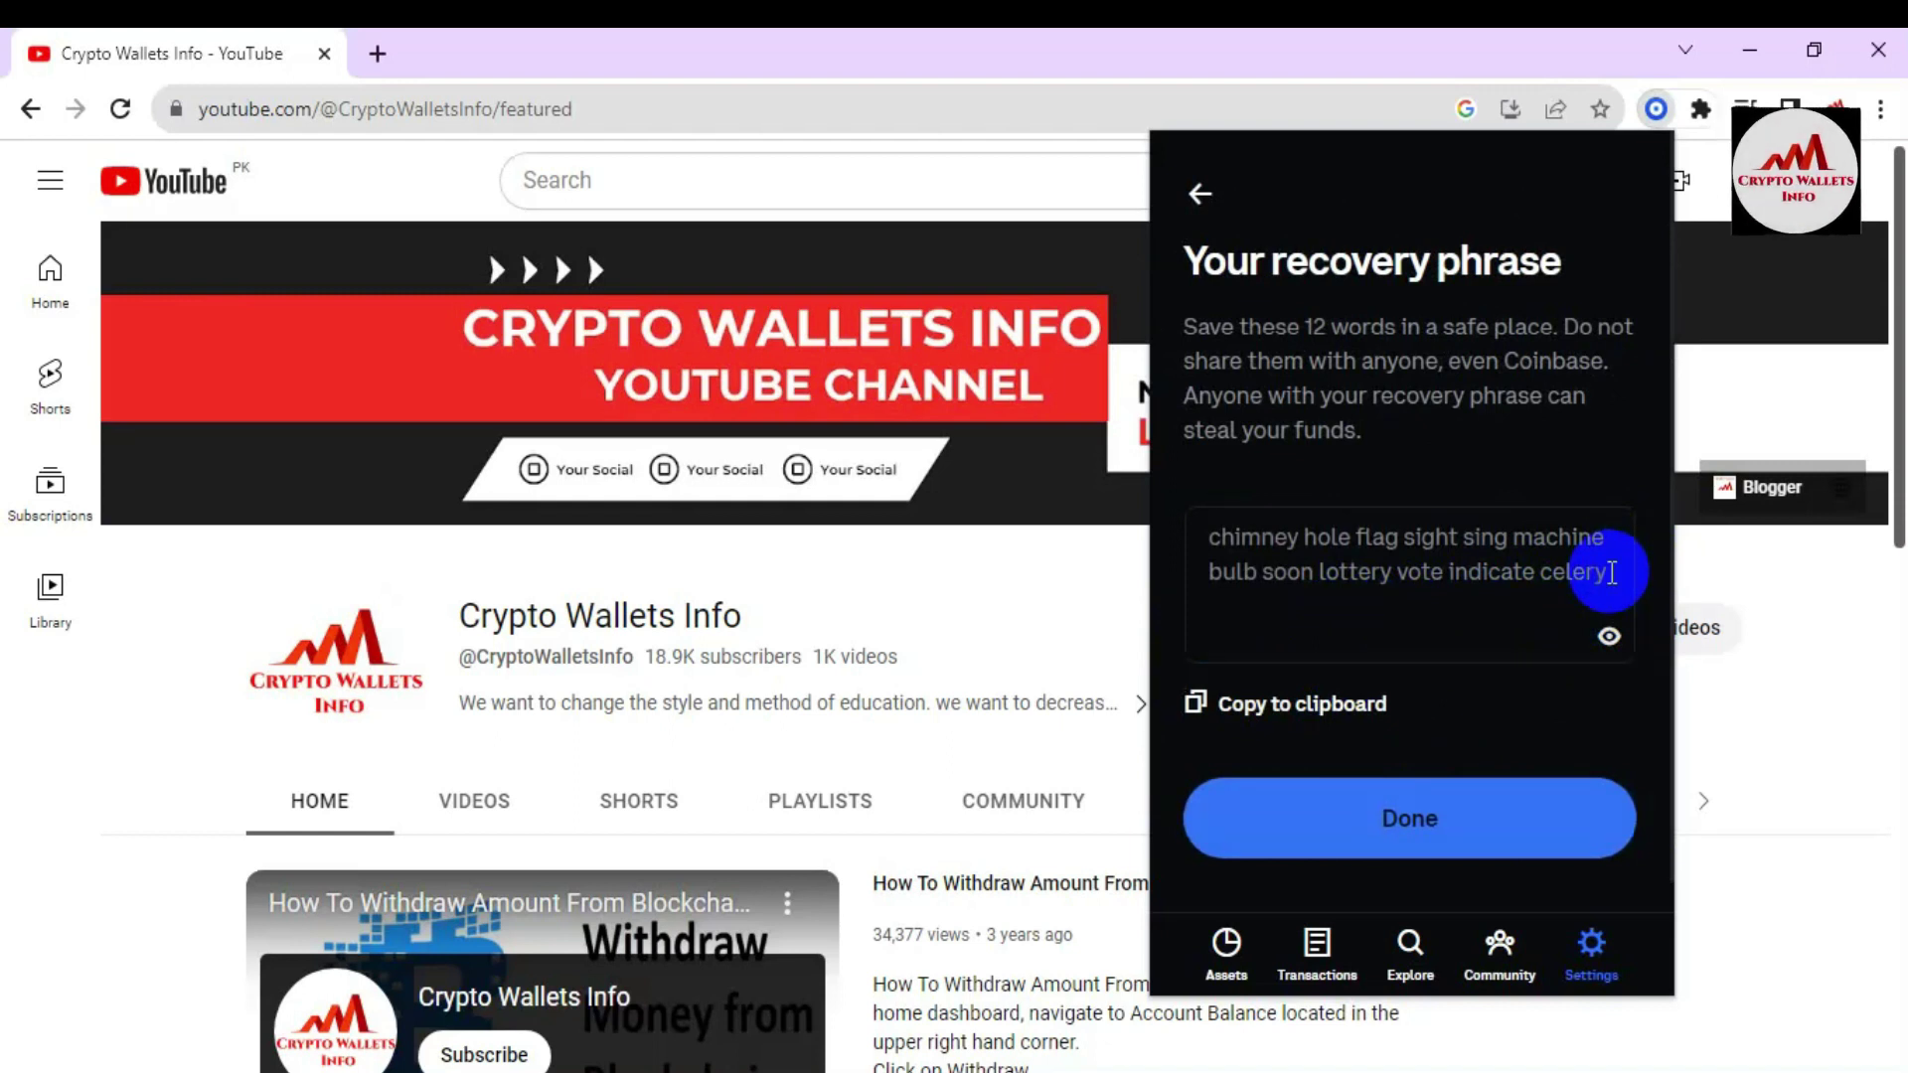
Copy the revealed recovery phrase and paste it into the Notepad note as a second line.
left_click(1288, 704)
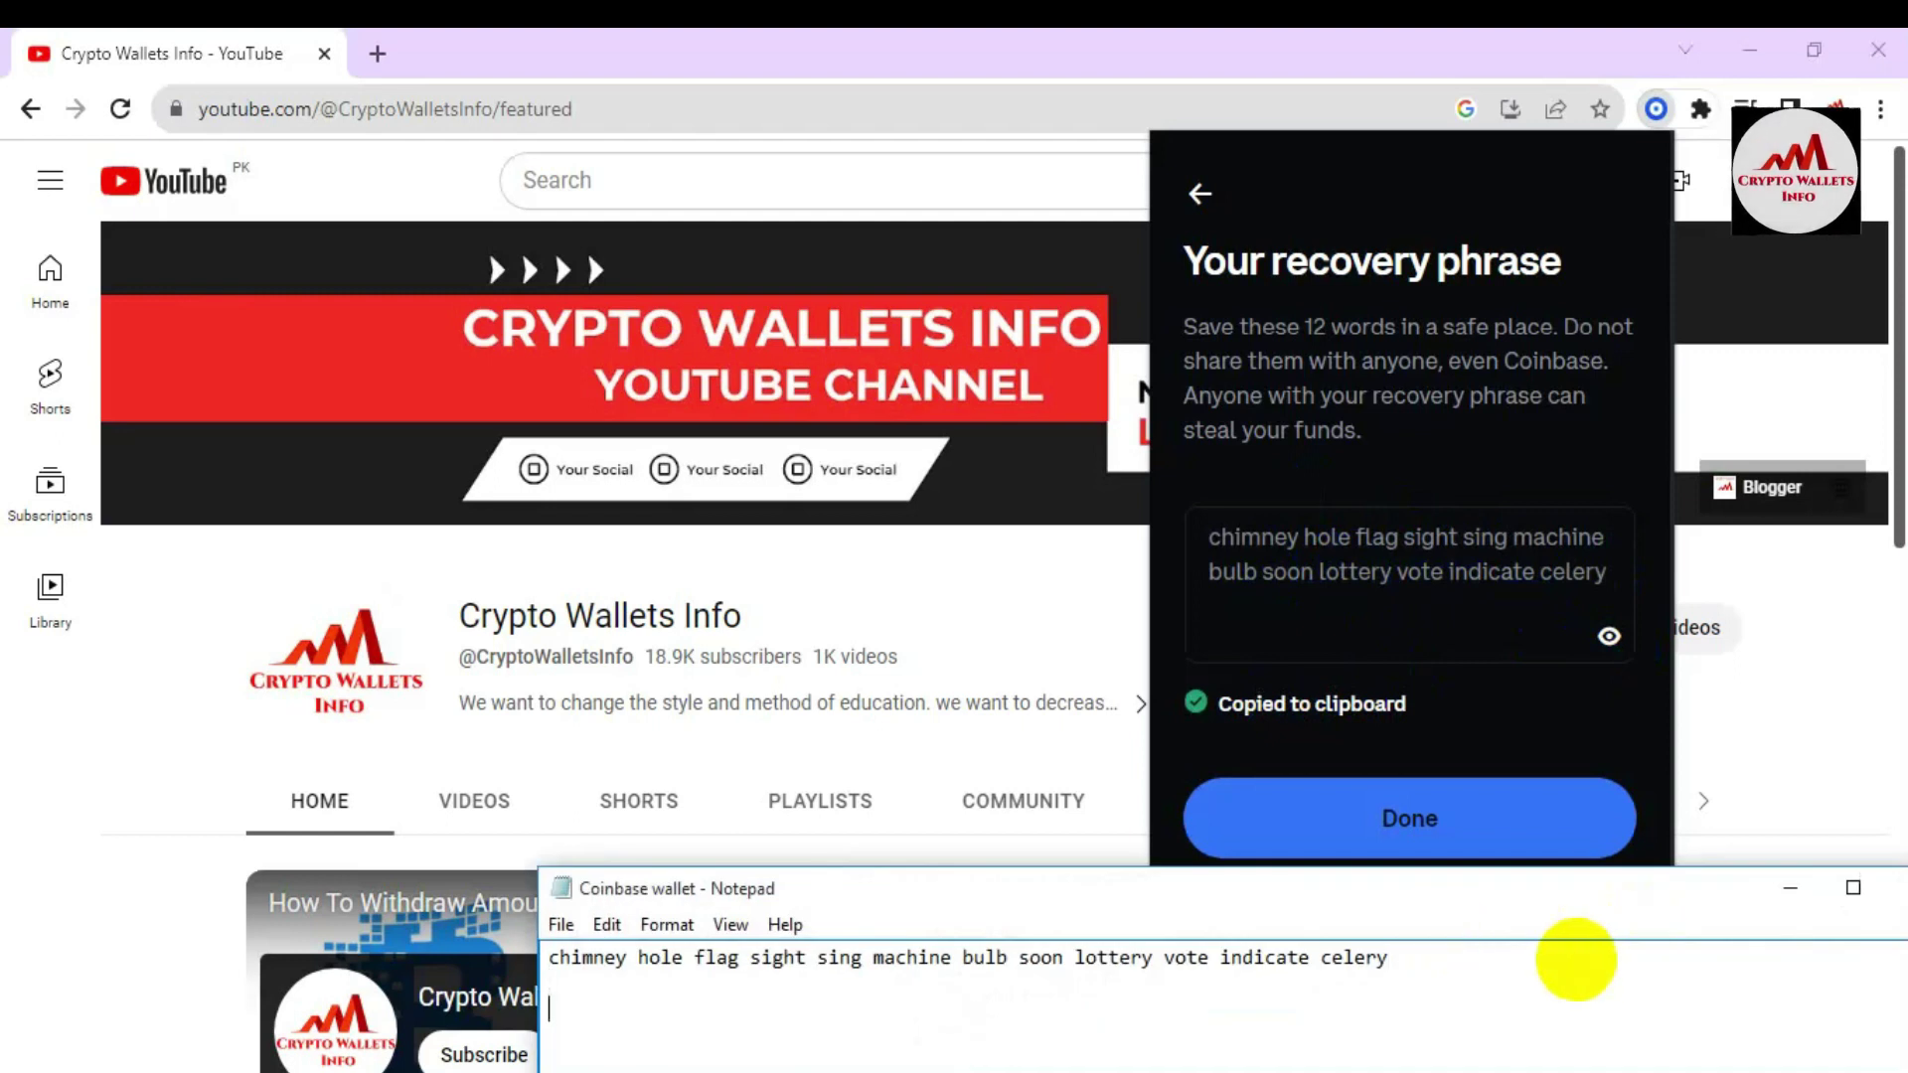
key("ctrl+v")
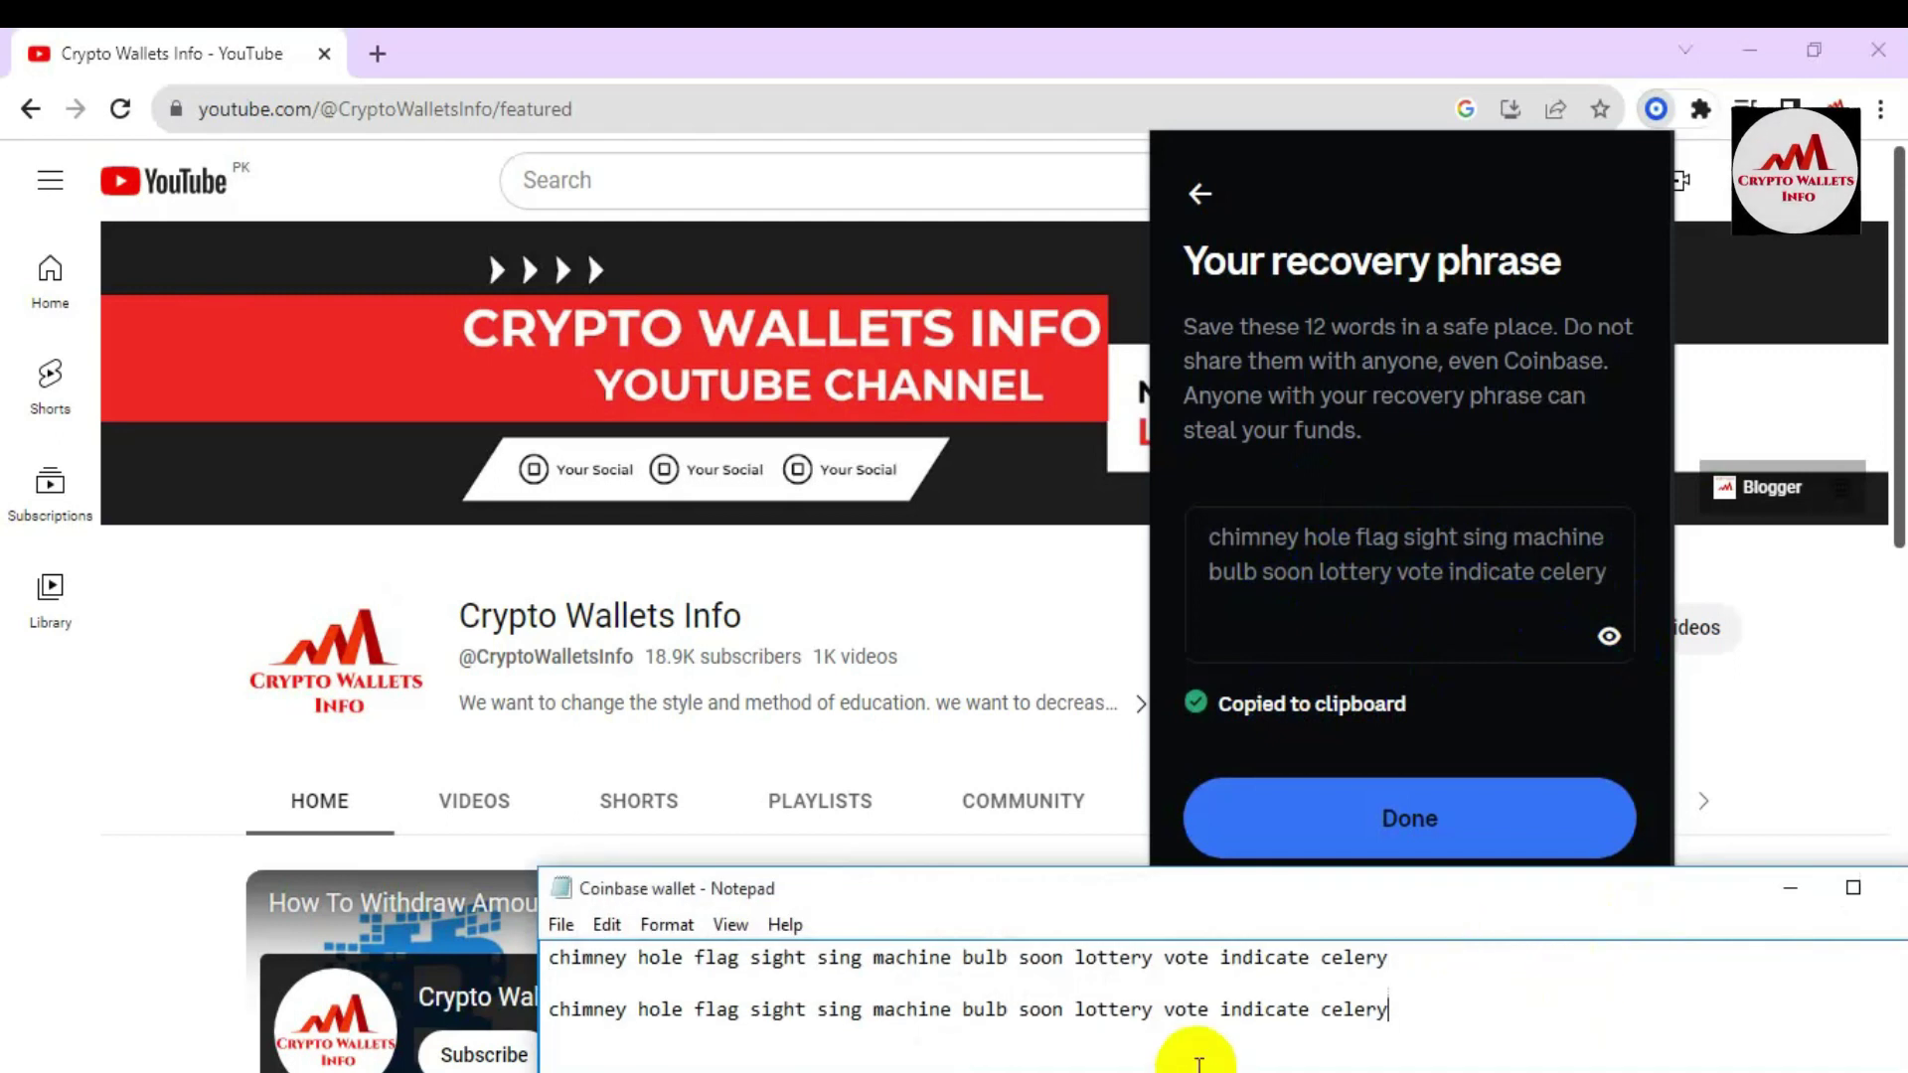
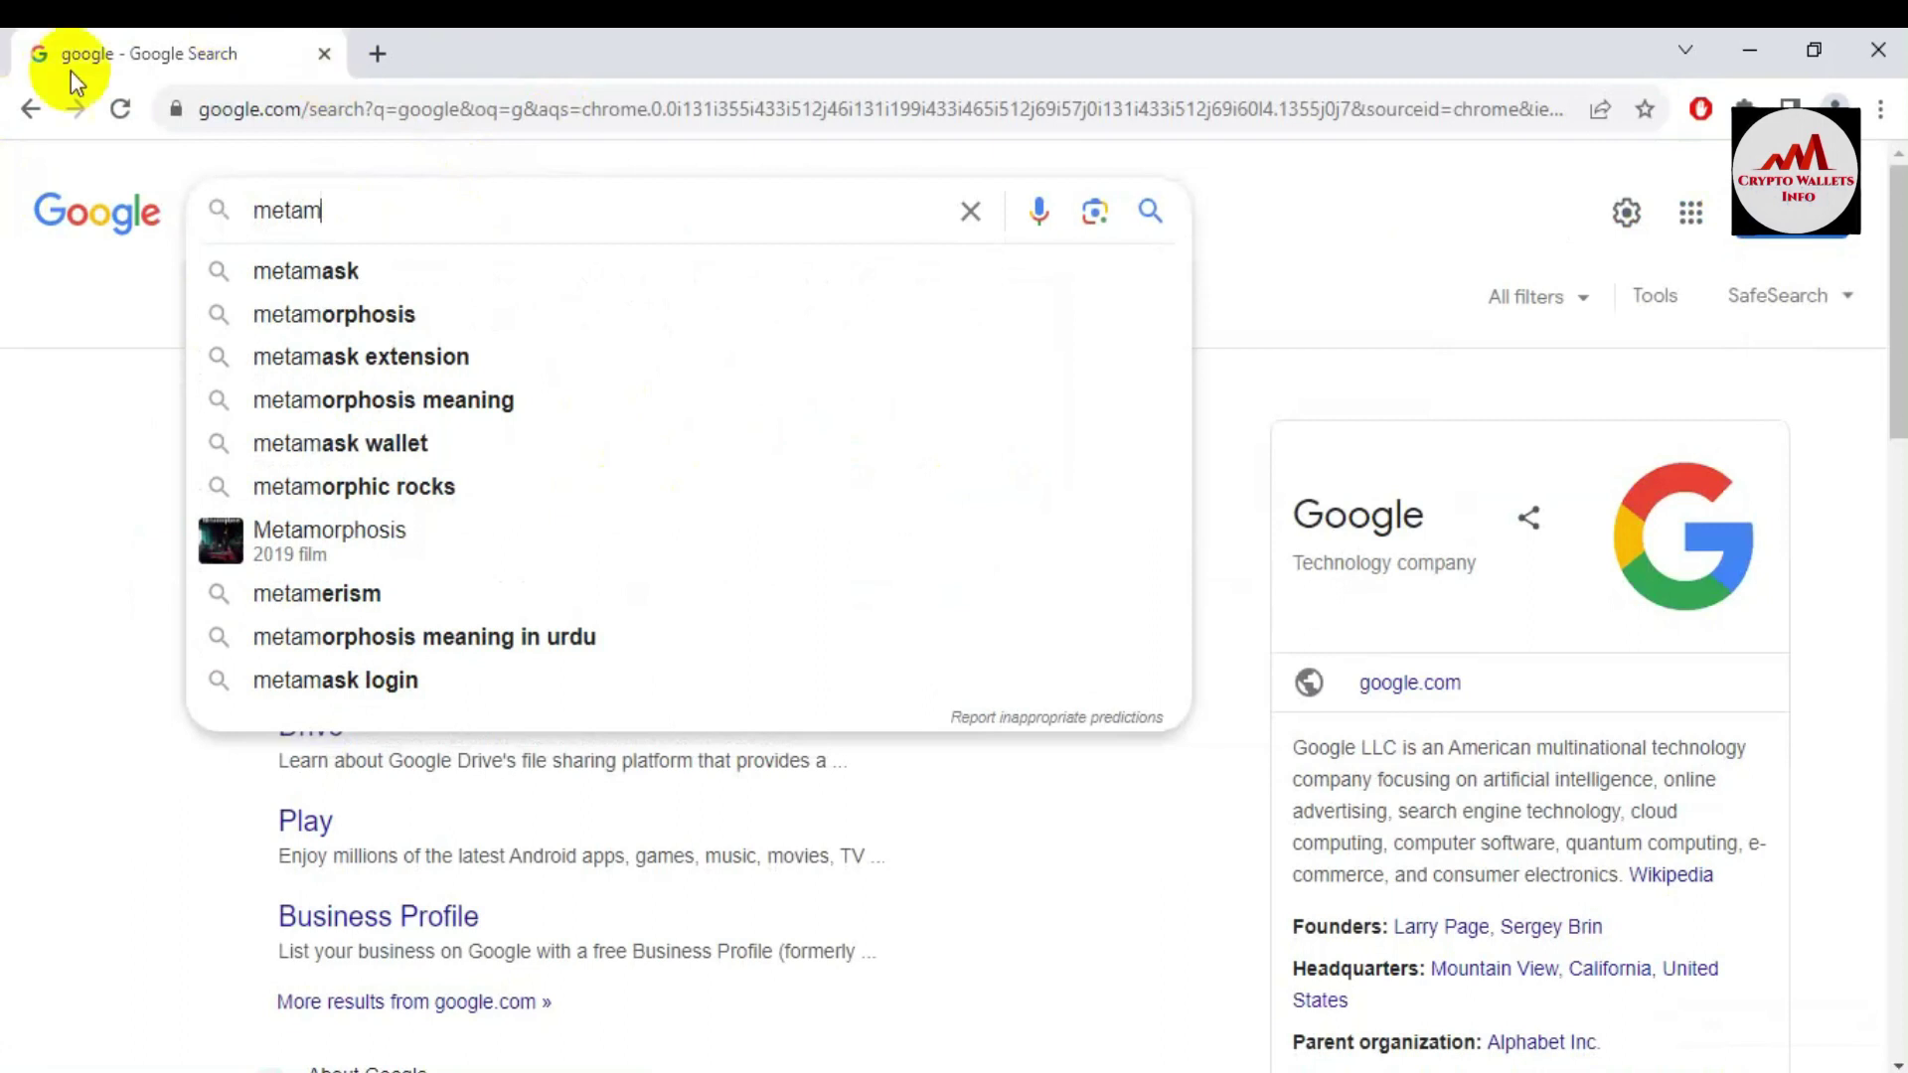
Search Google for 'metamask extension' and go to the metamask.io download page.
left_click(396, 347)
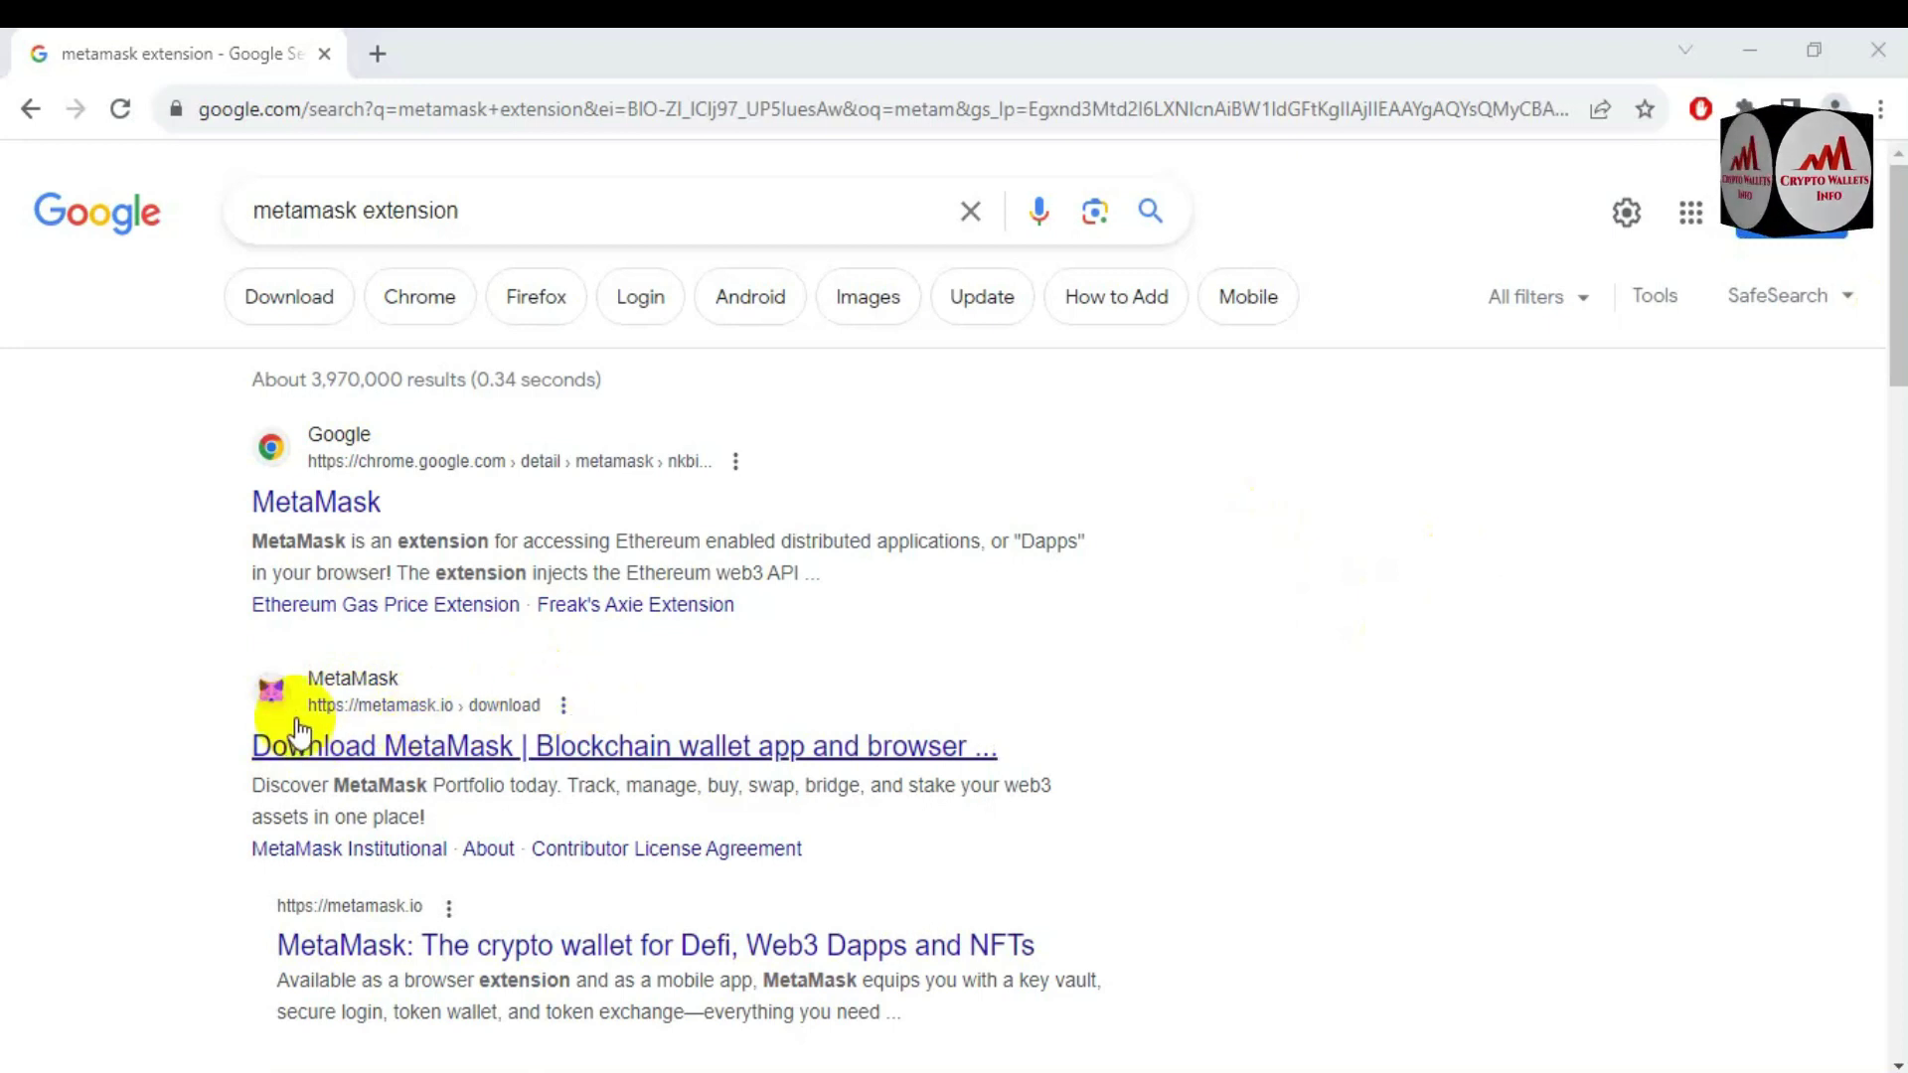
left_click(437, 747)
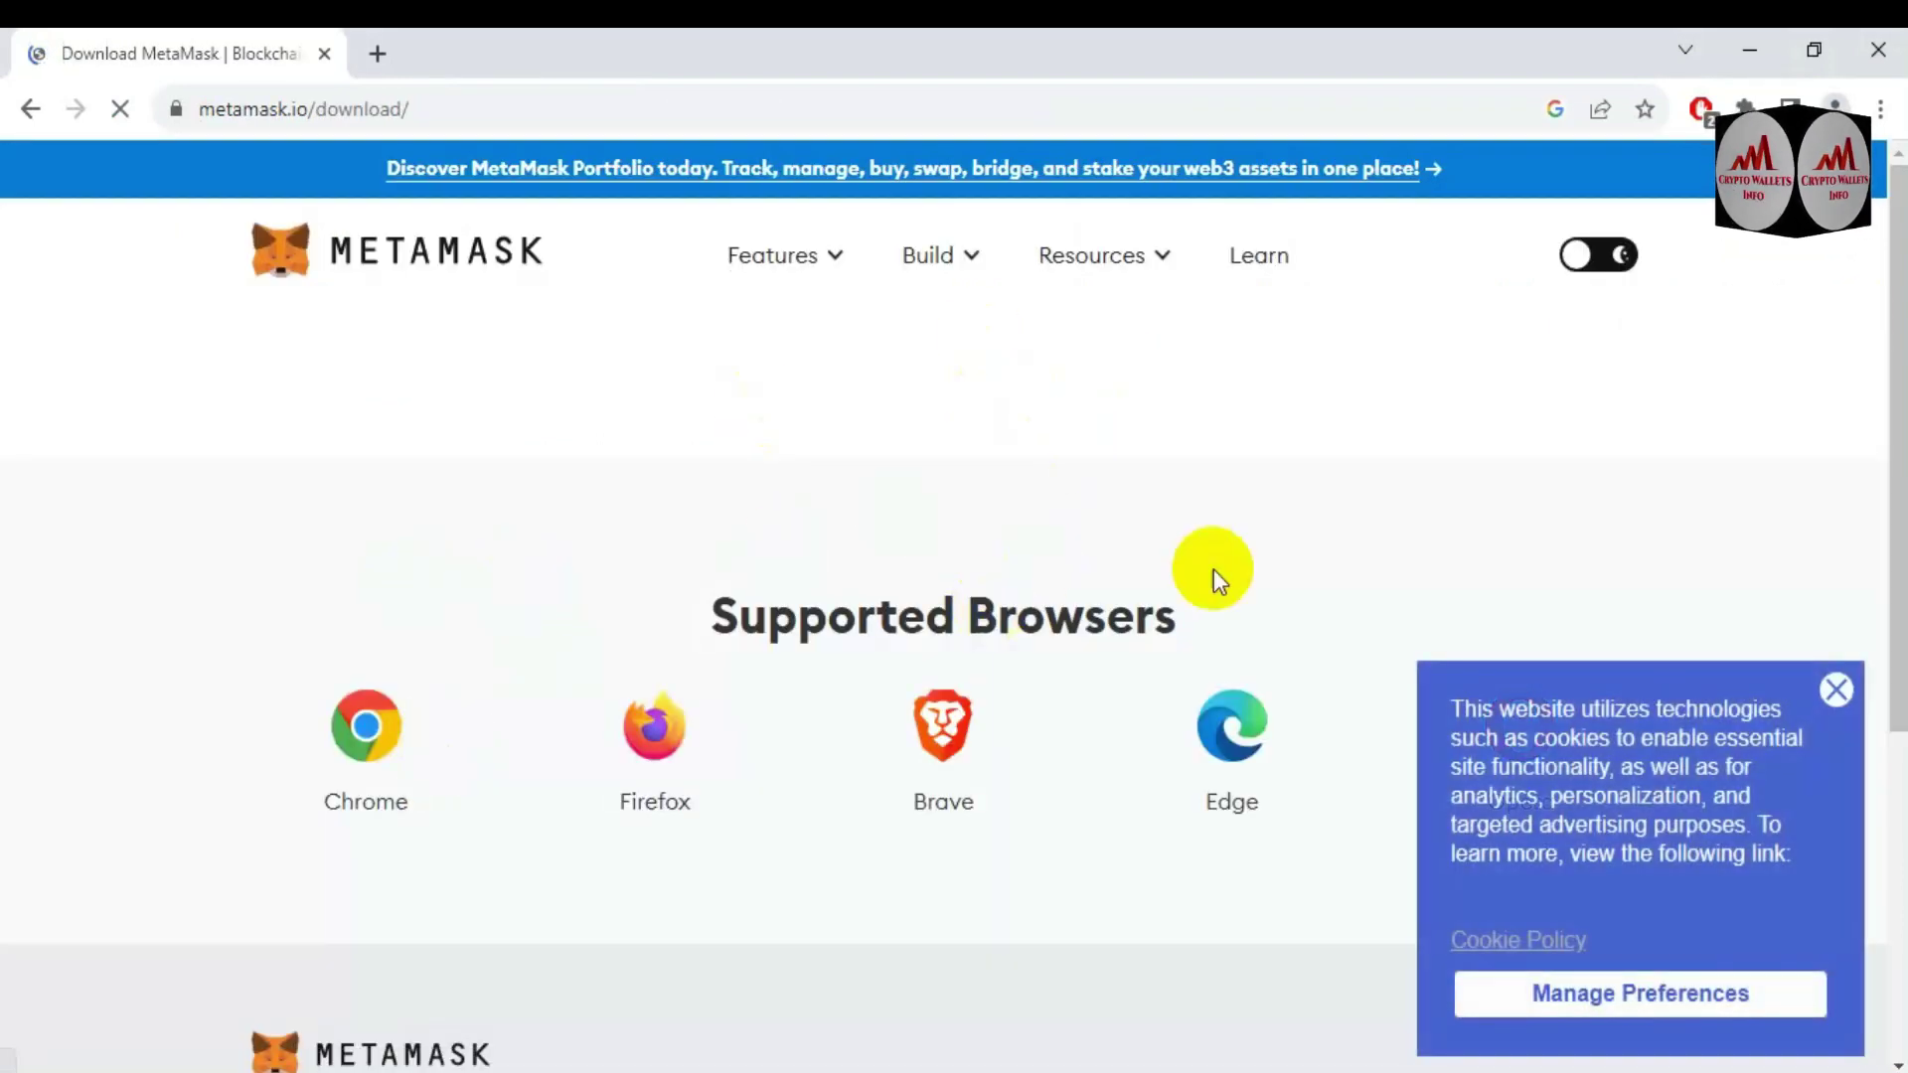
Dismiss the cookie notice and pick Chrome under Supported Browsers to reach the Web Store listing.
left_click(1837, 690)
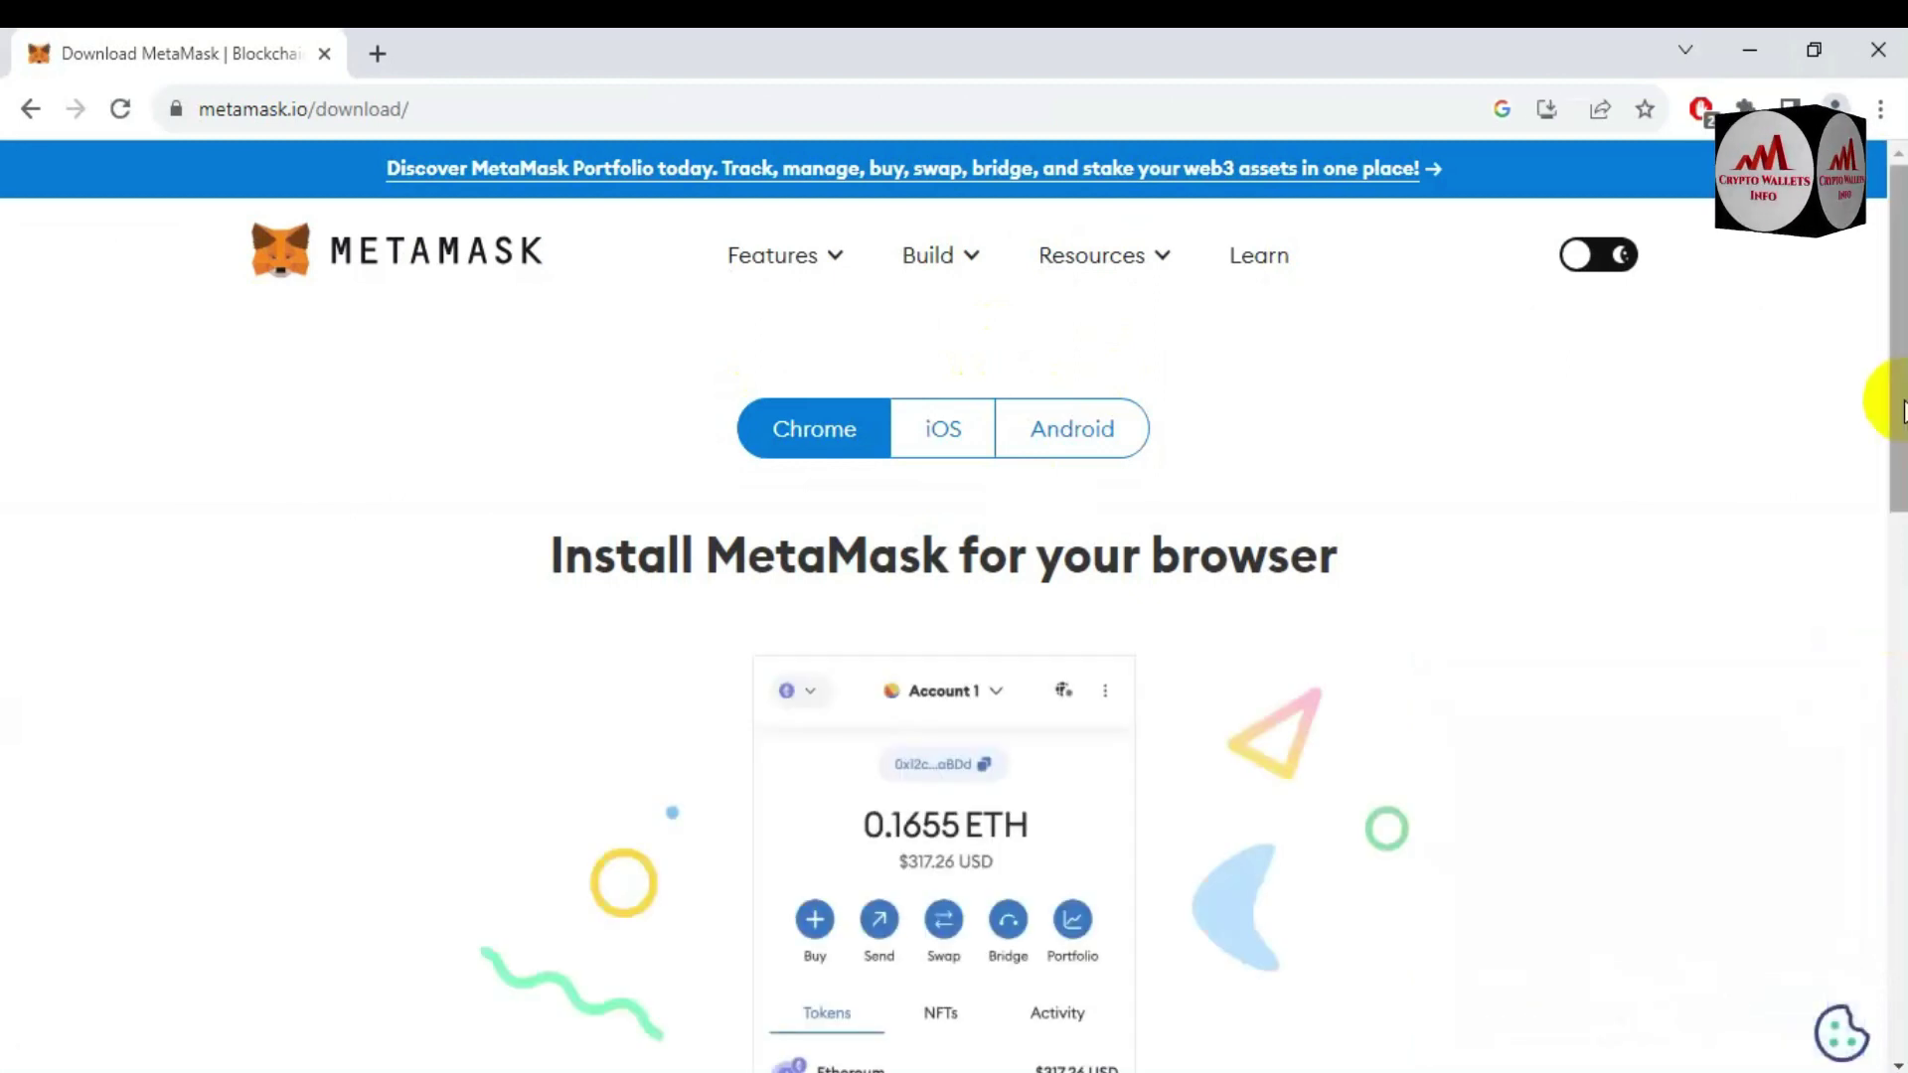
left_click_drag(1896, 402, 1882, 631)
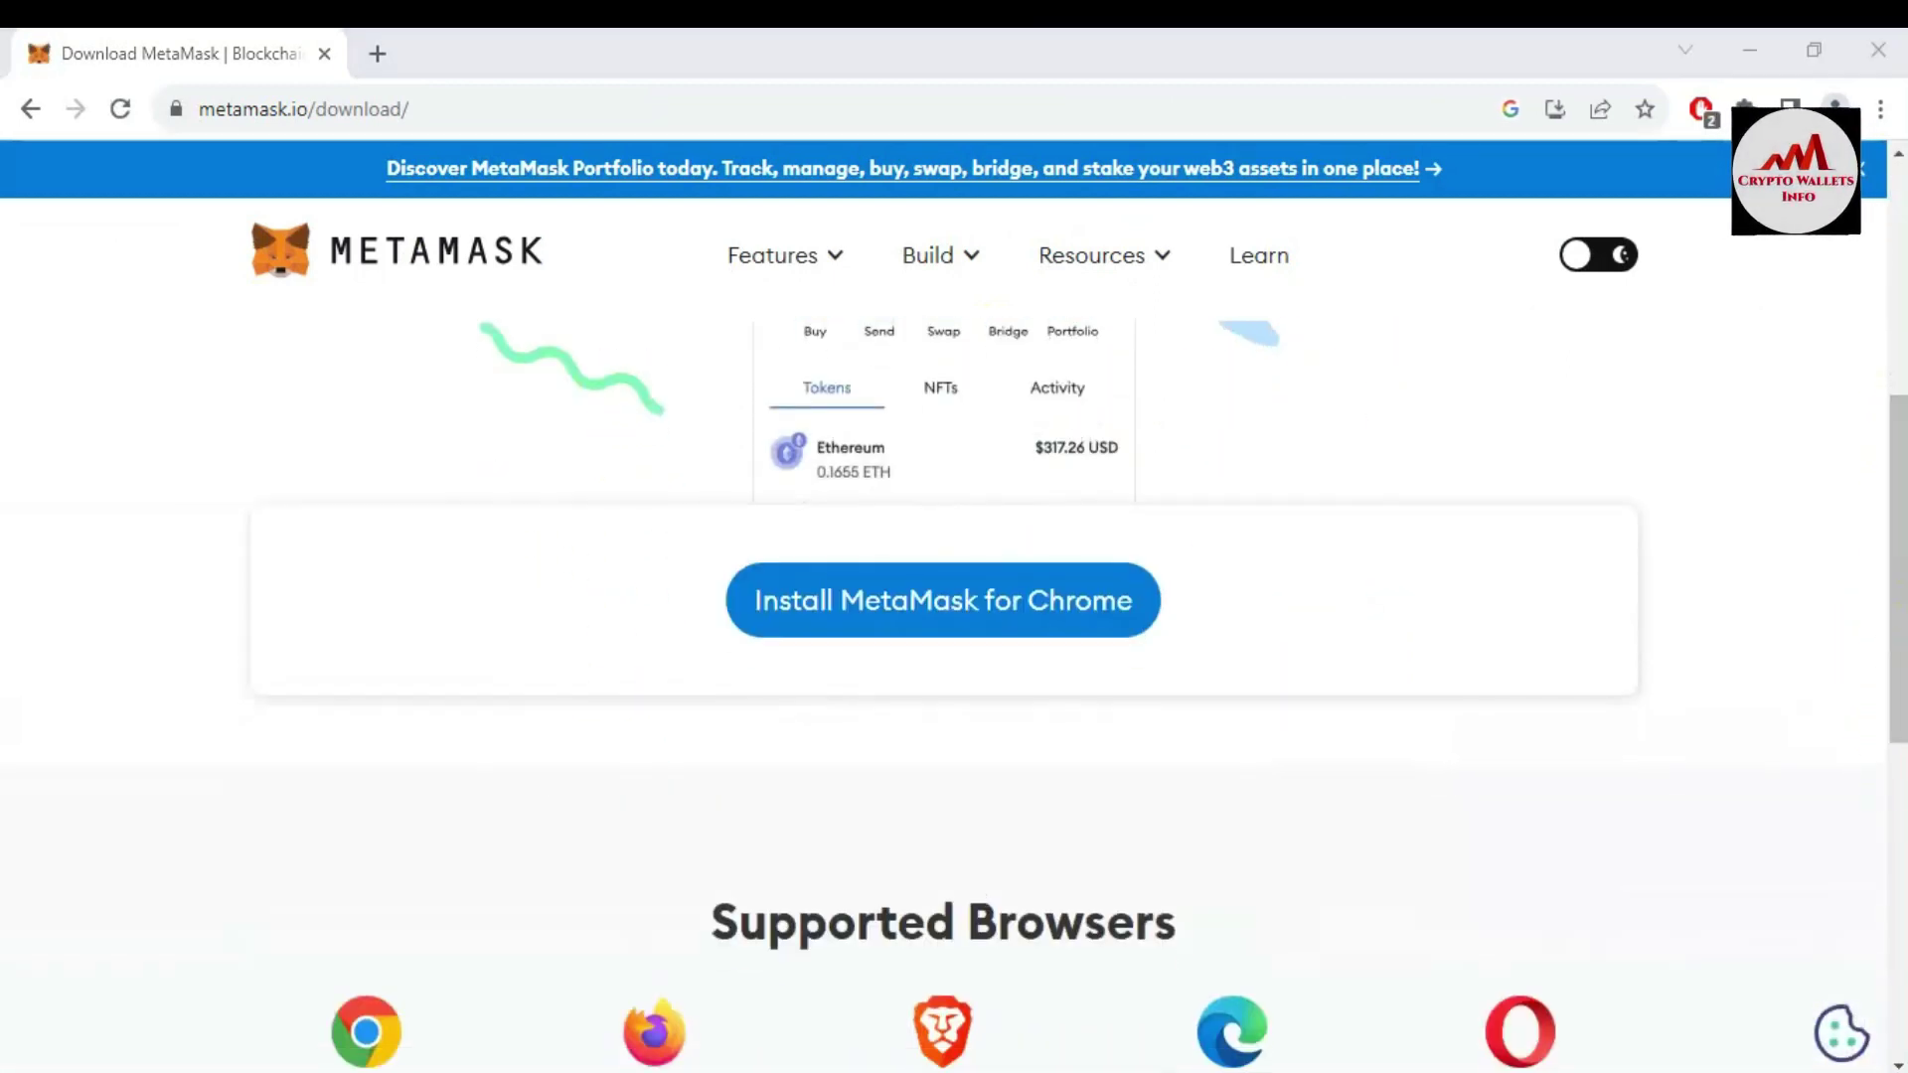
left_click_drag(1900, 616, 1898, 746)
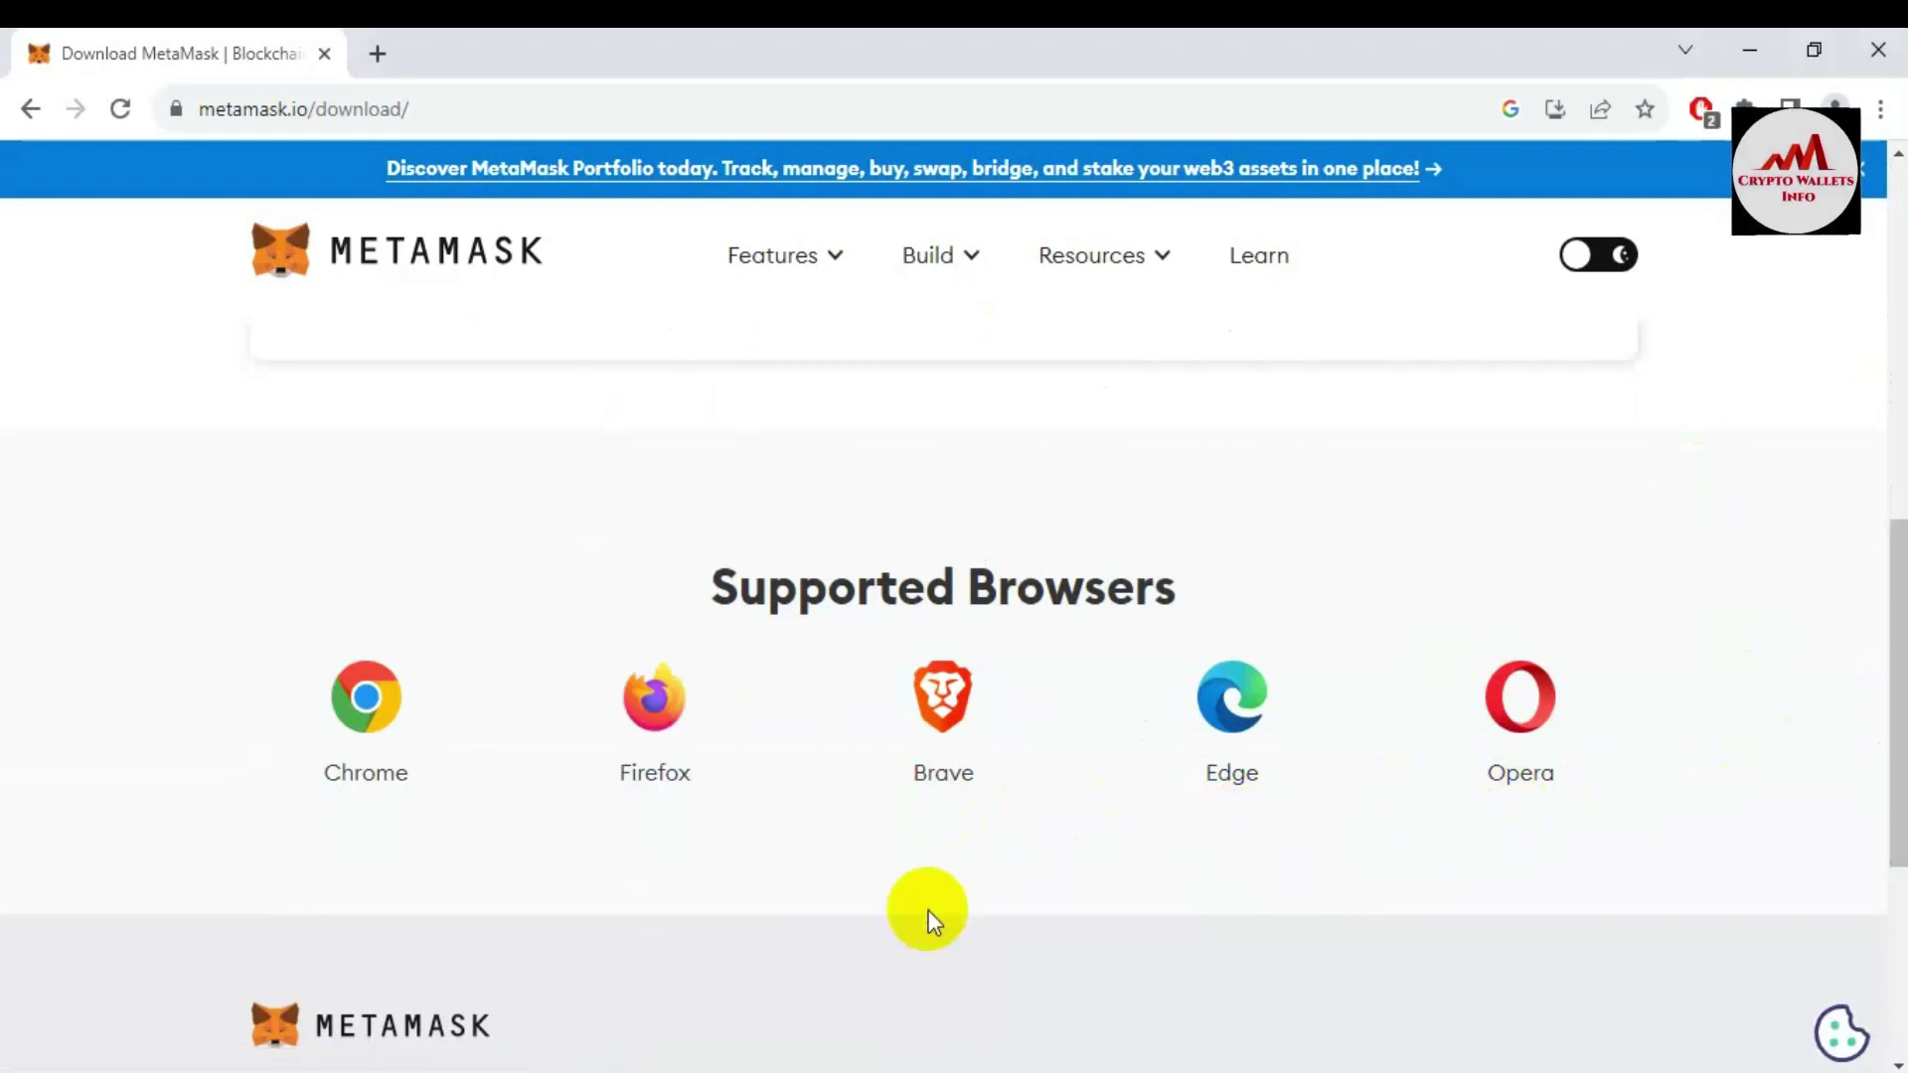
left_click(362, 741)
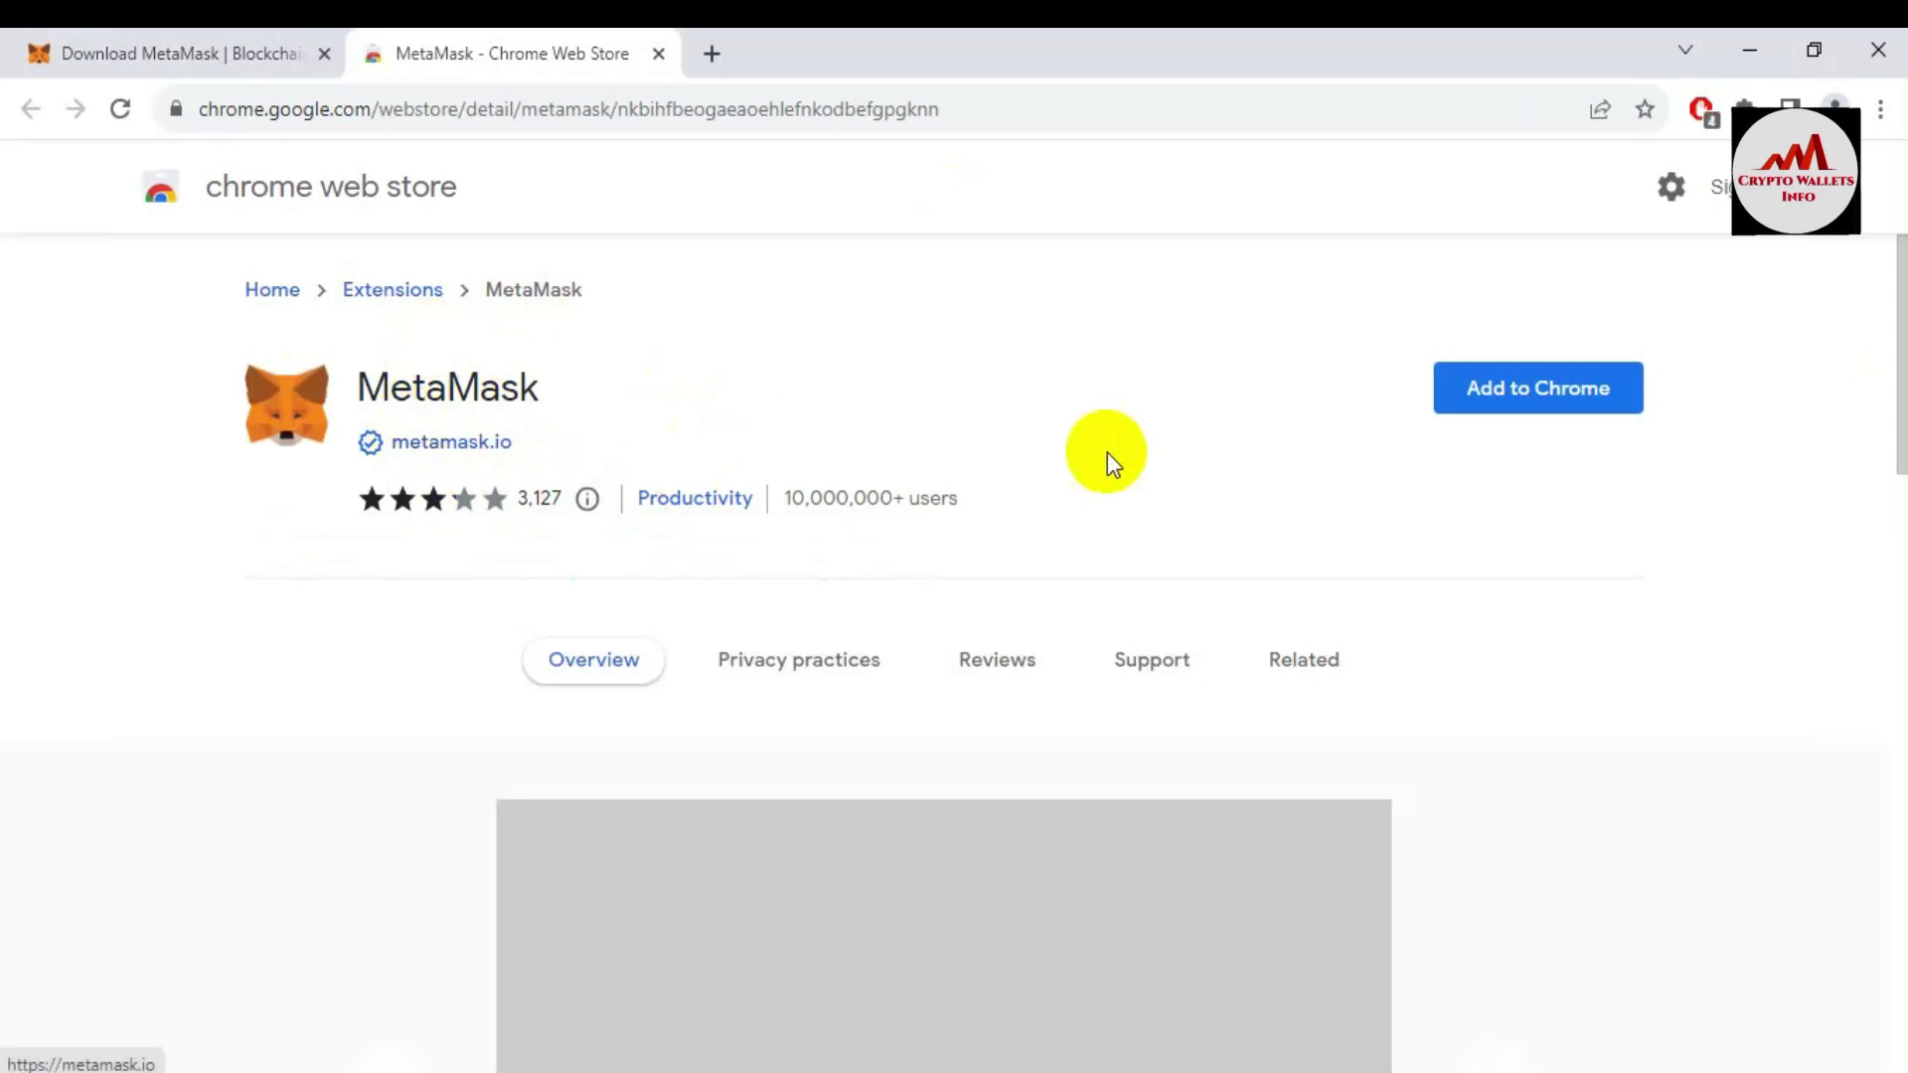
Add the MetaMask extension to Chrome and launch it from the Extensions menu.
left_click(1546, 390)
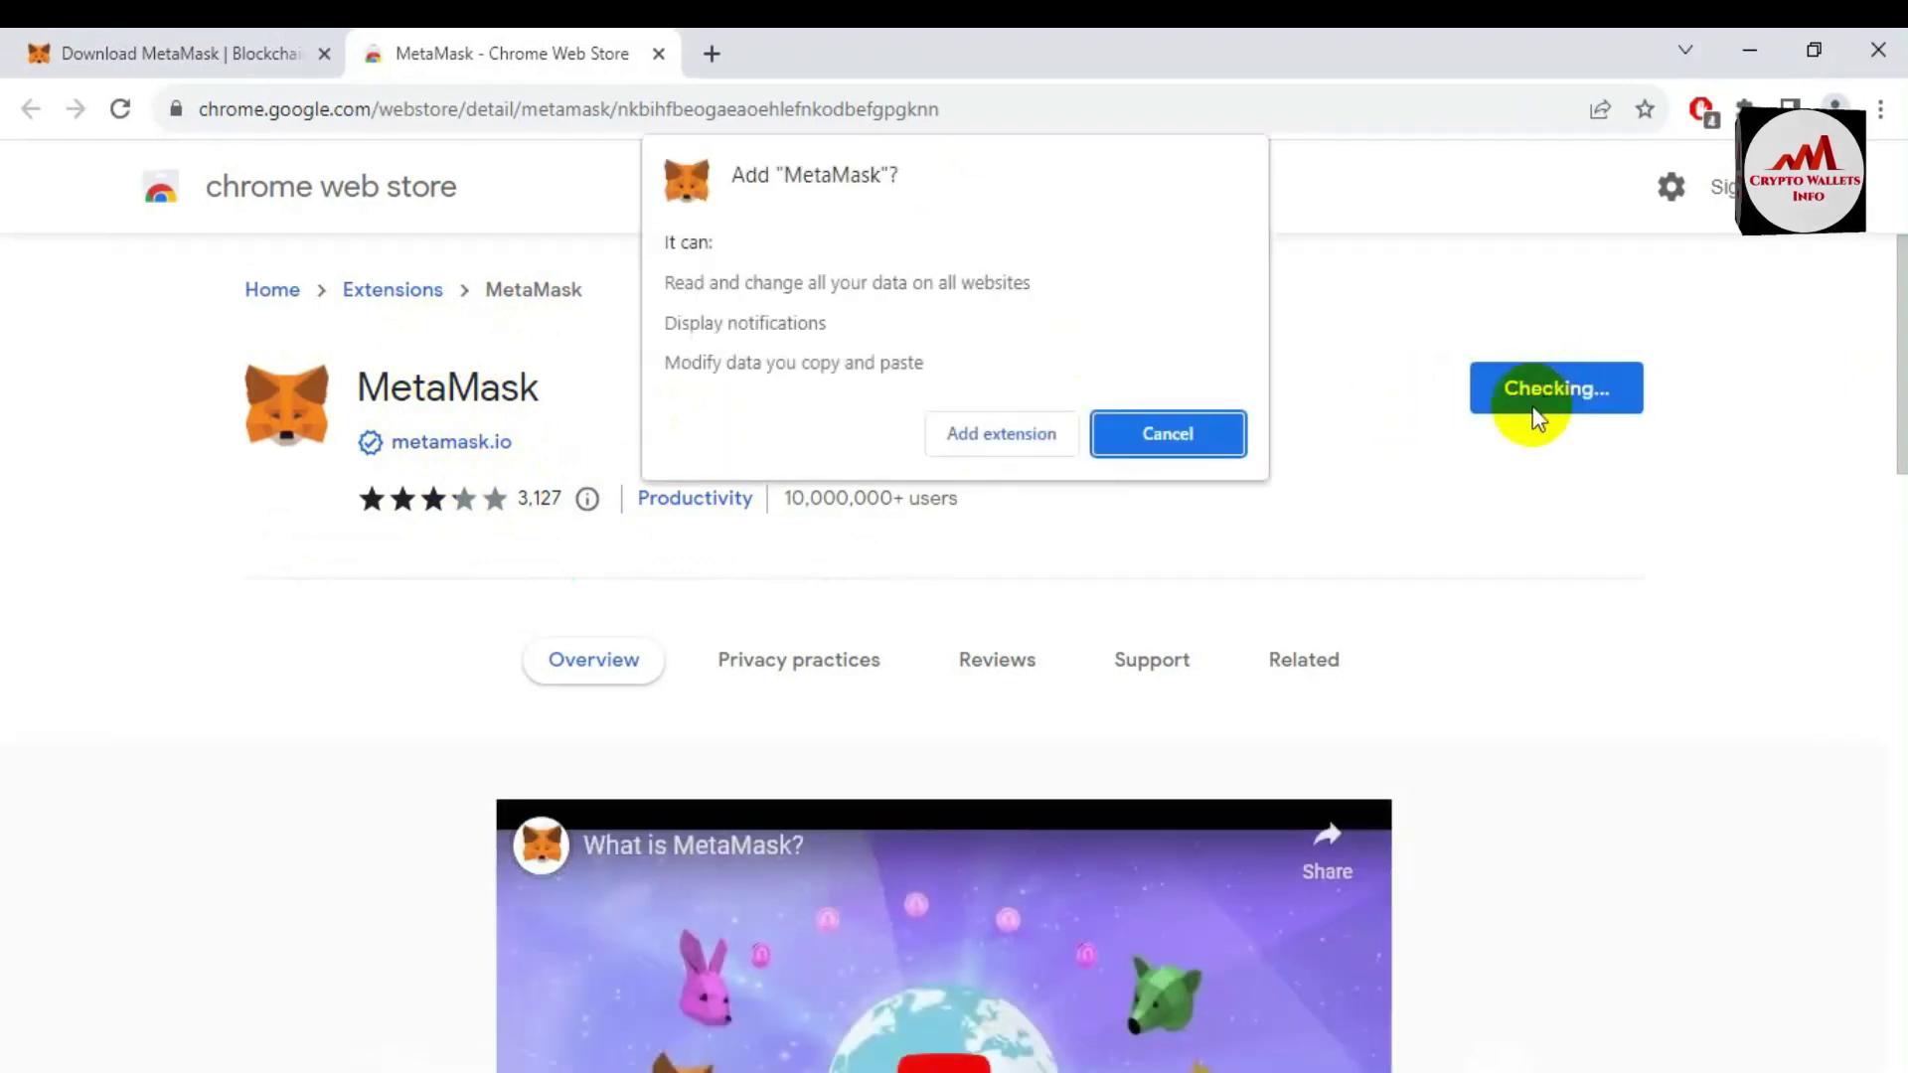
left_click(994, 428)
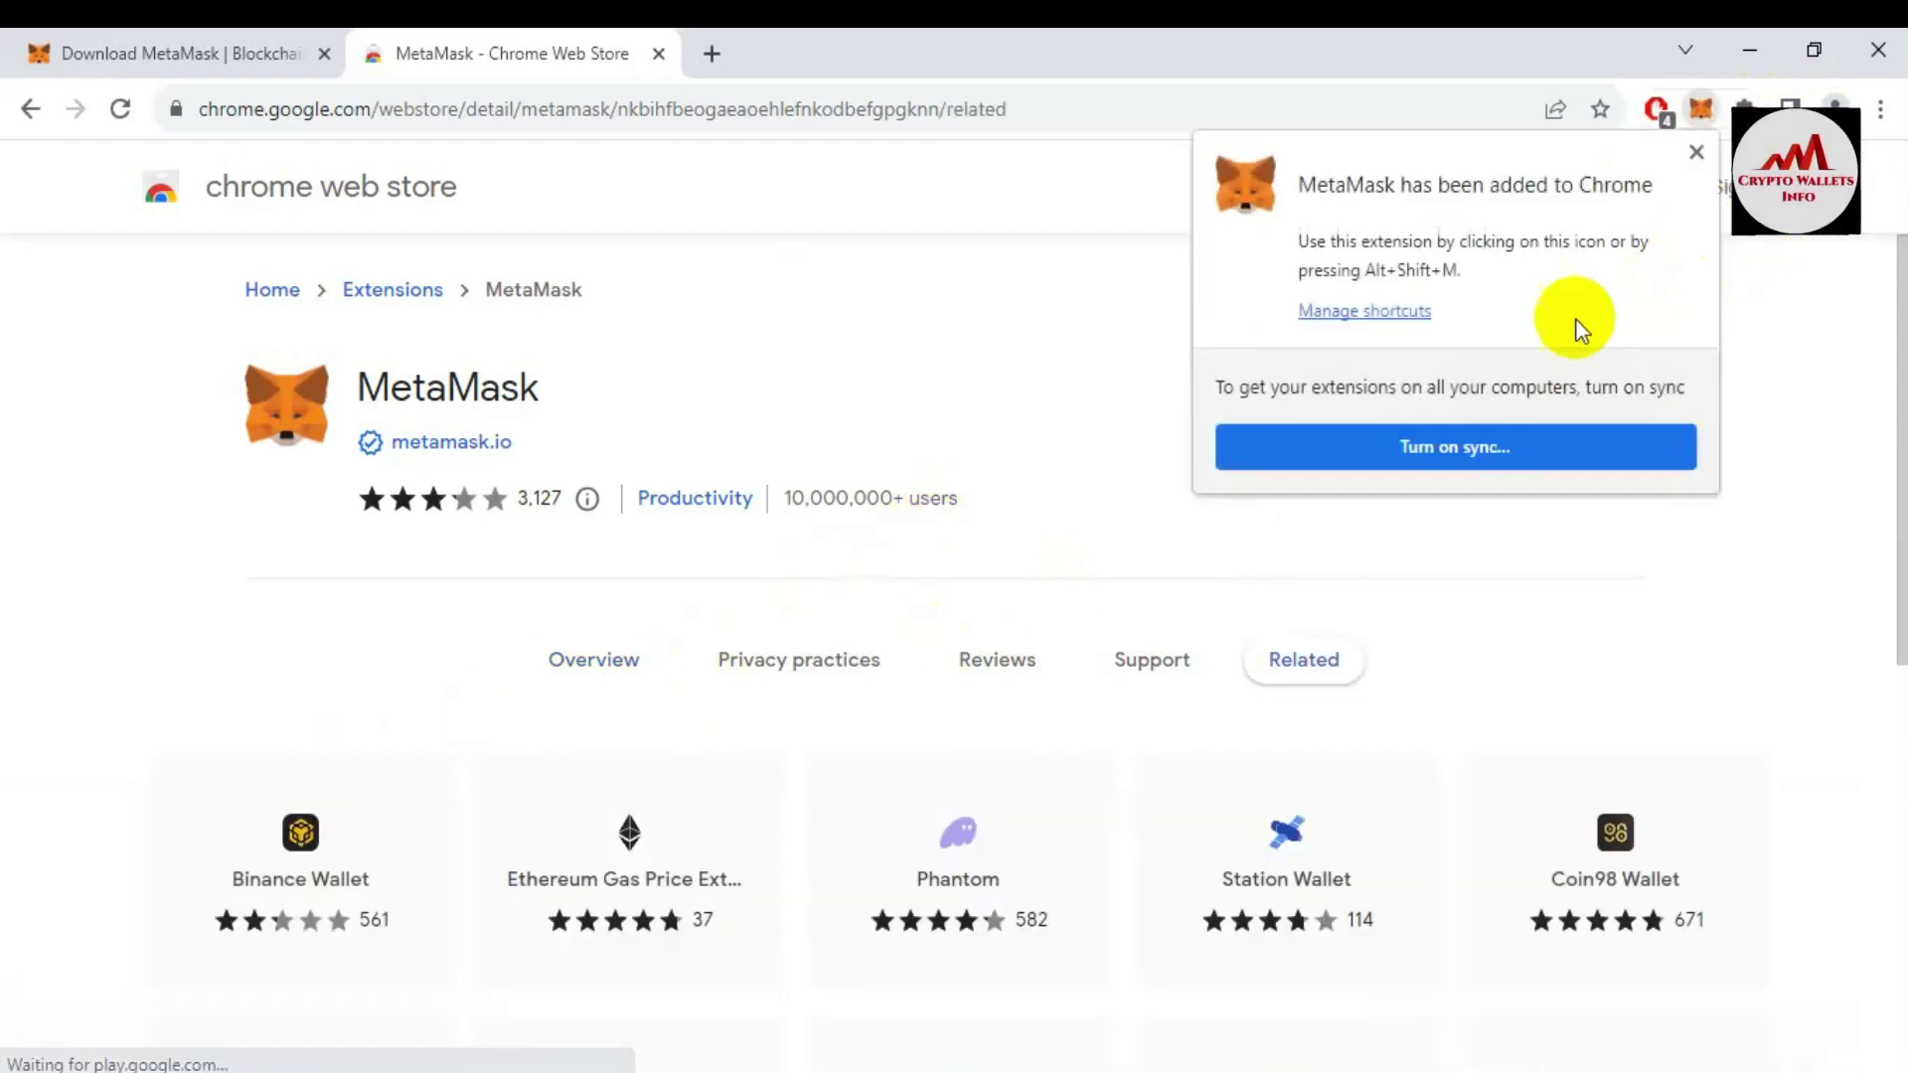
left_click(1696, 153)
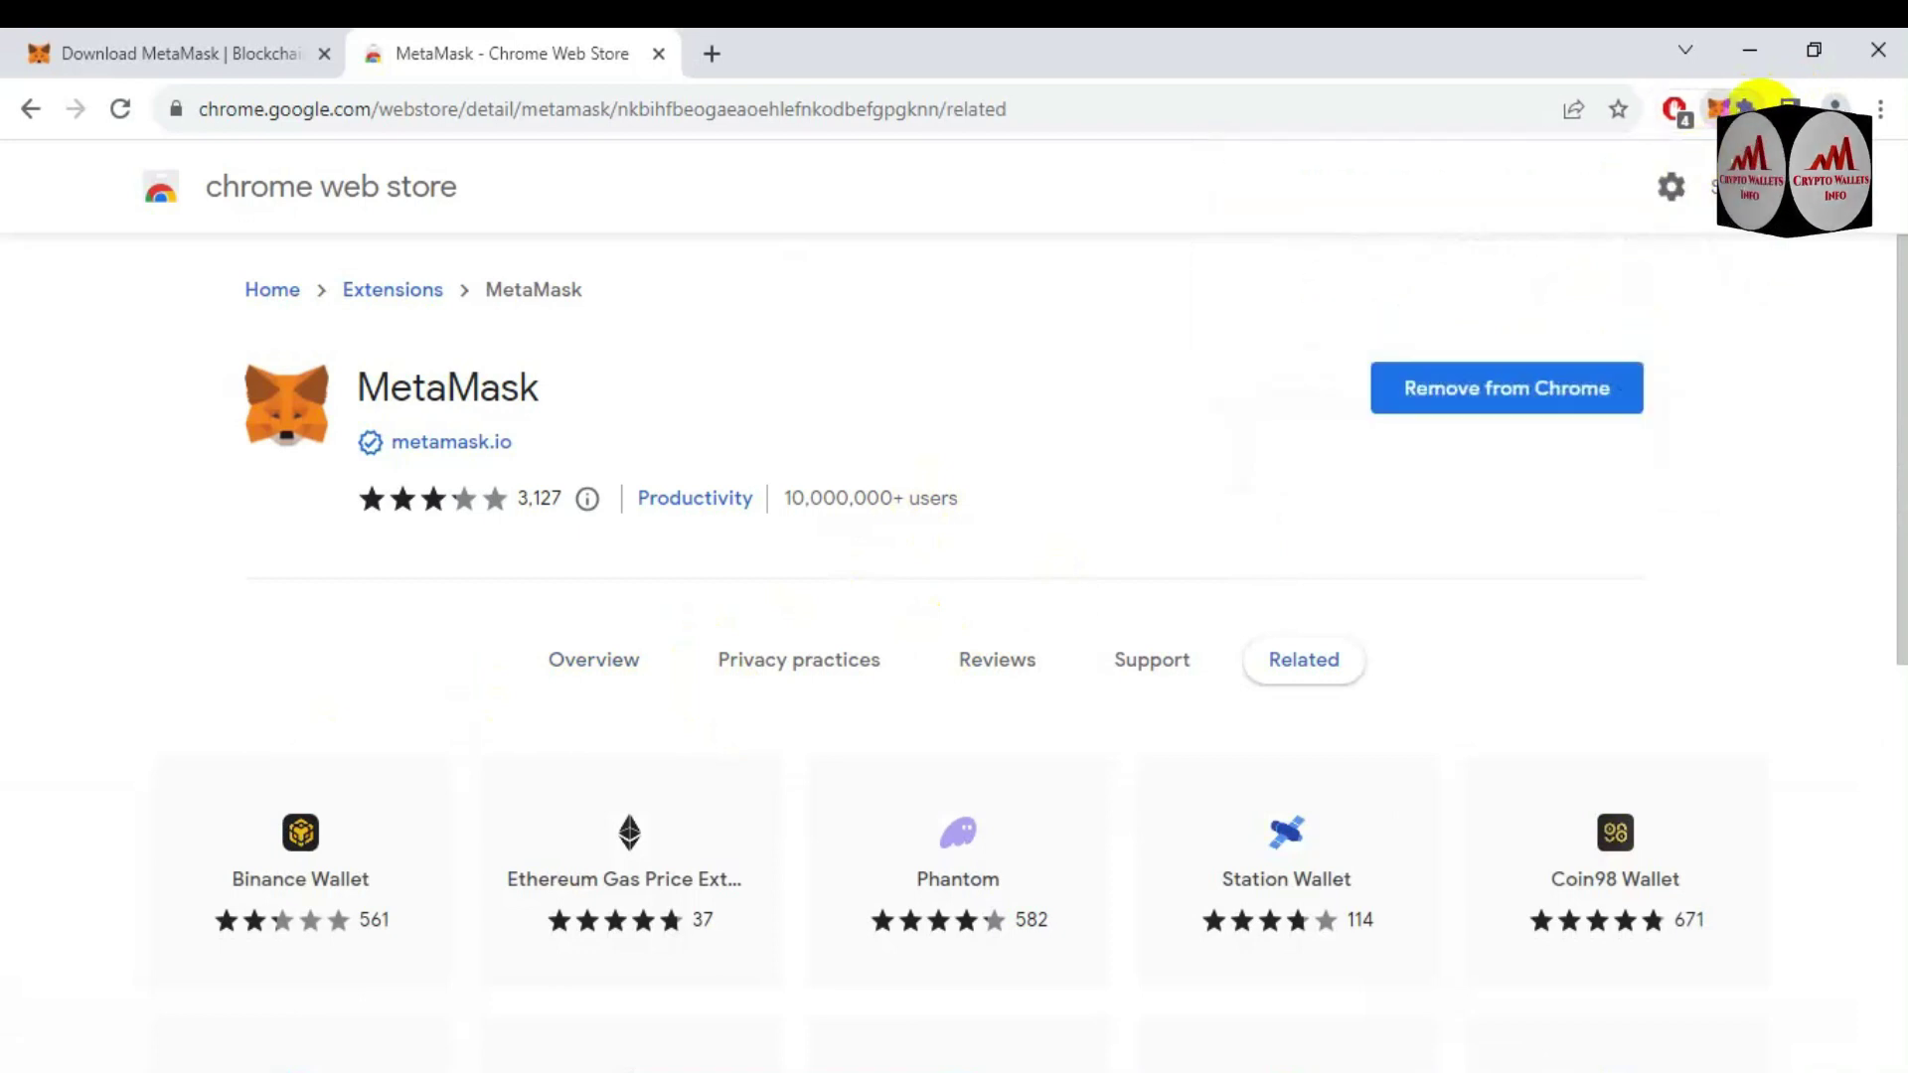
left_click(1744, 107)
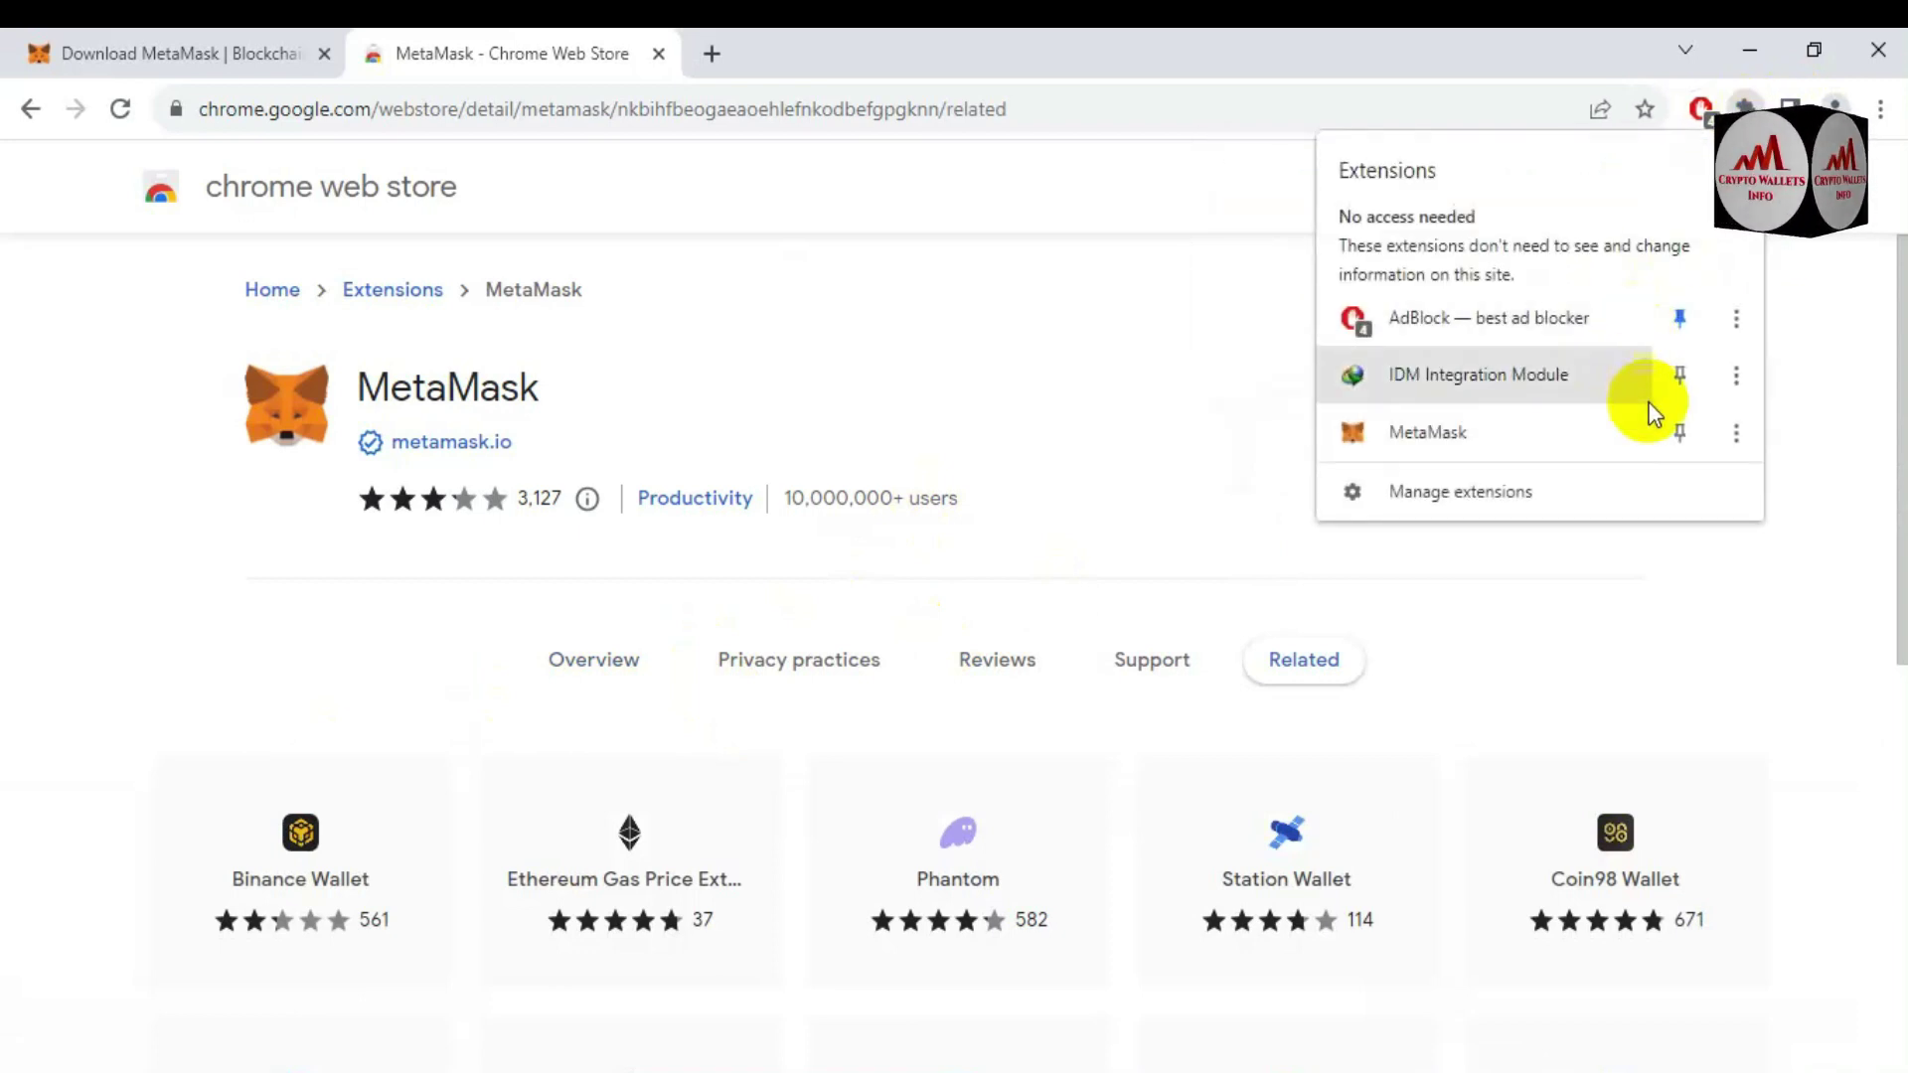
left_click(1655, 433)
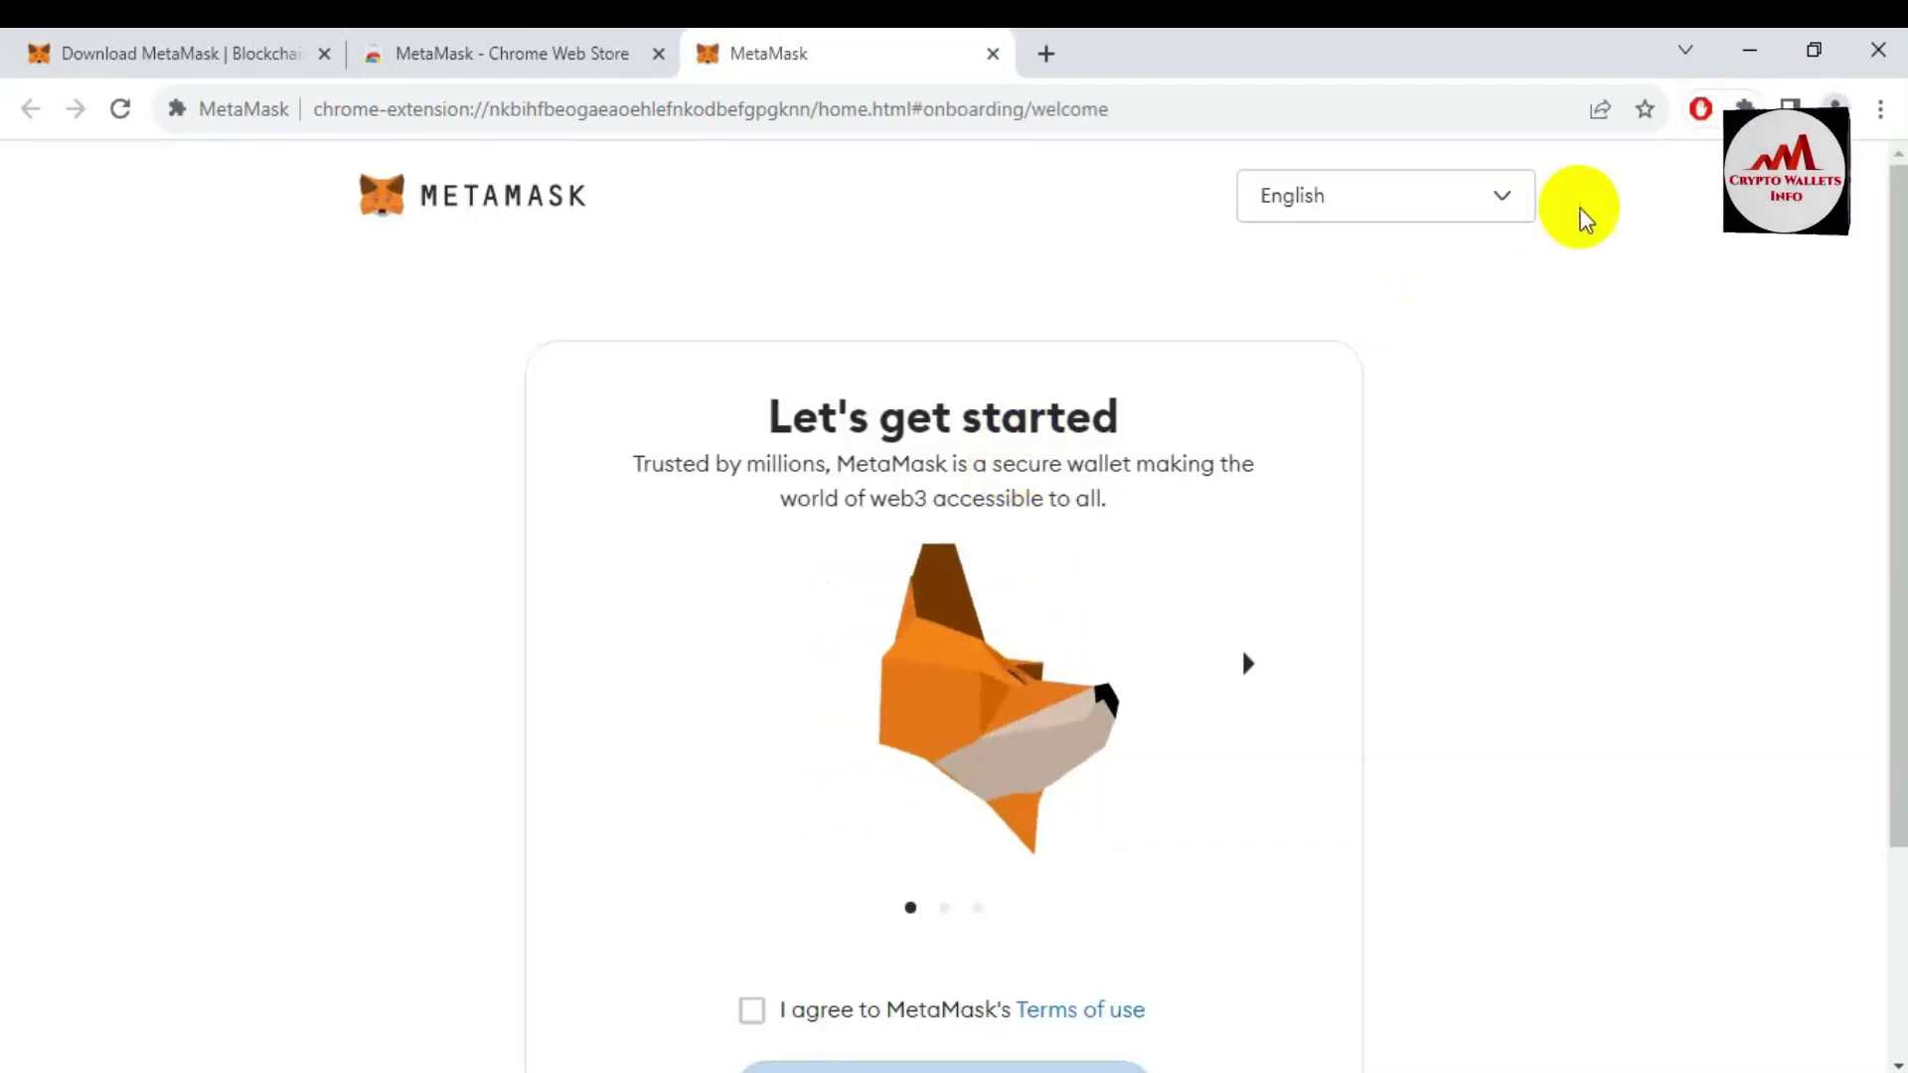
Accept MetaMask's terms of use and choose 'Import an existing wallet'.
scroll(1898, 328, "down", 3)
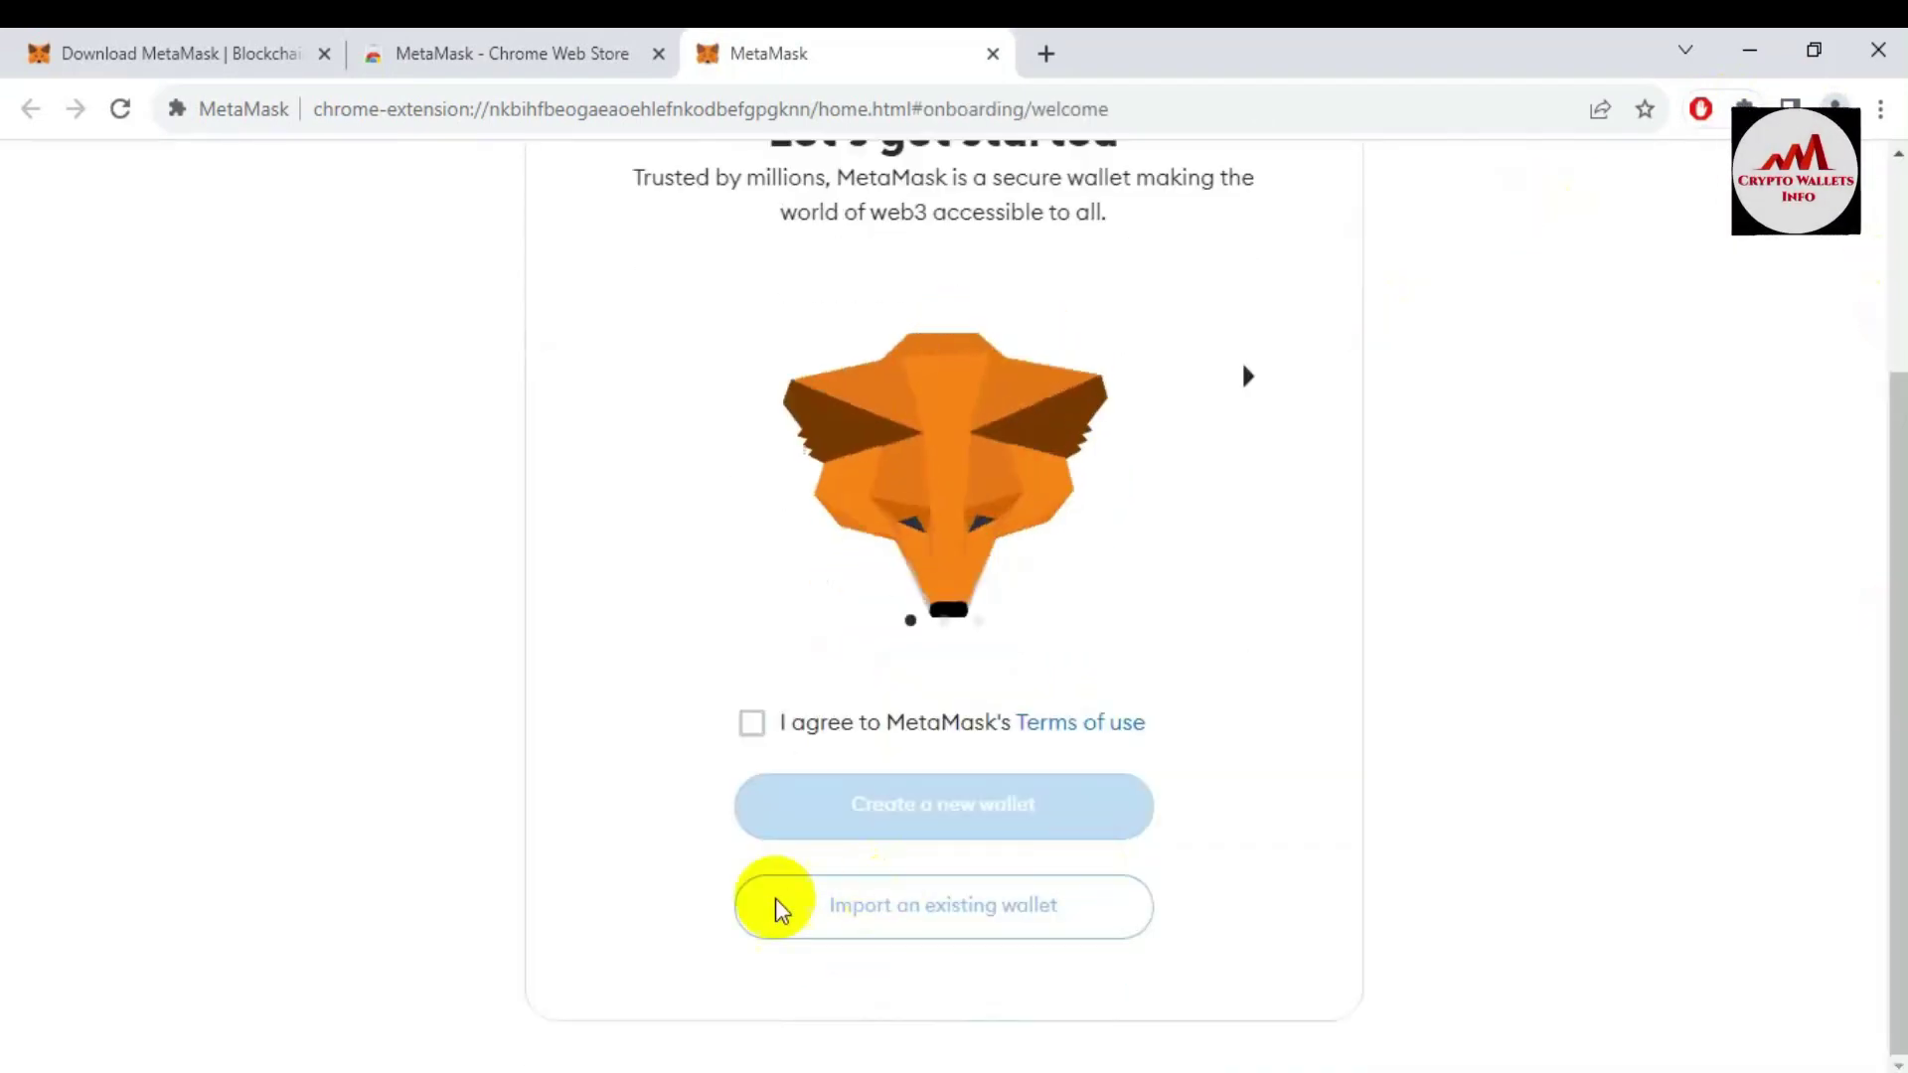
left_click(755, 726)
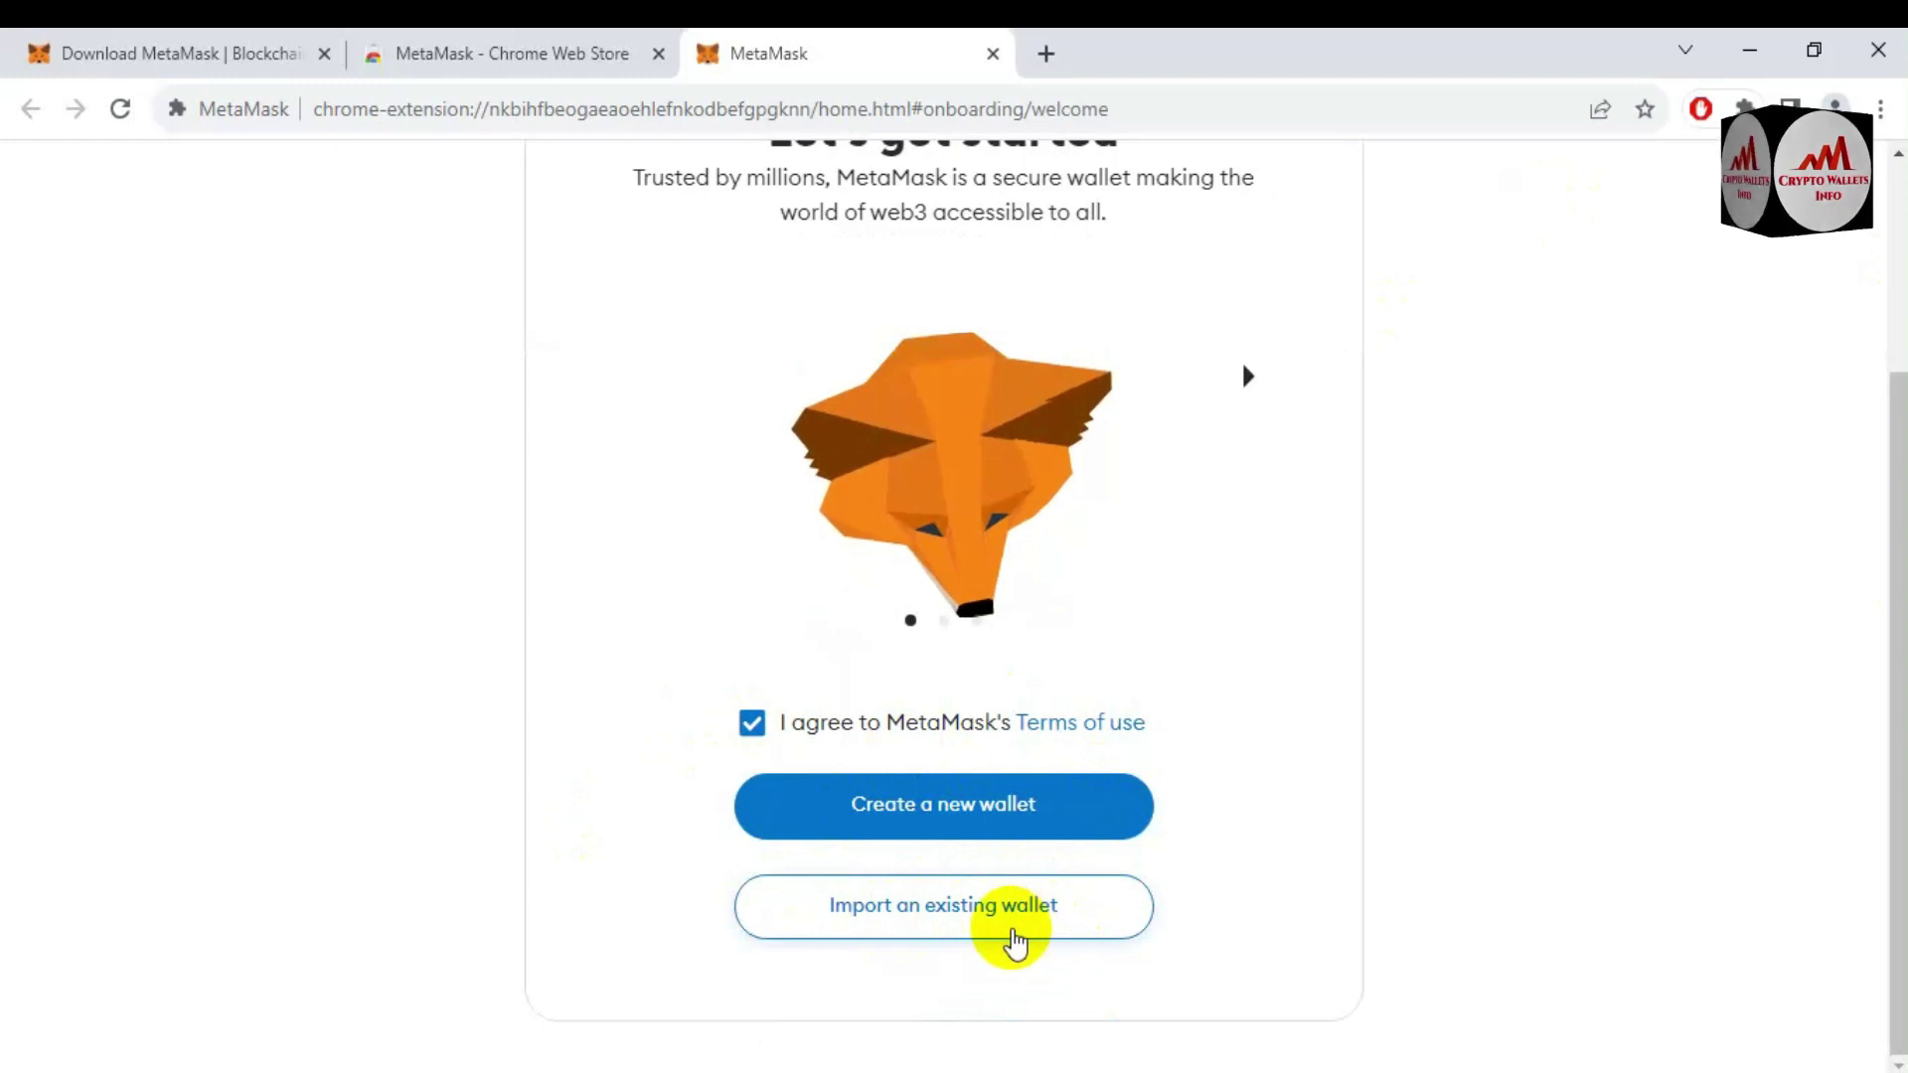
left_click(908, 934)
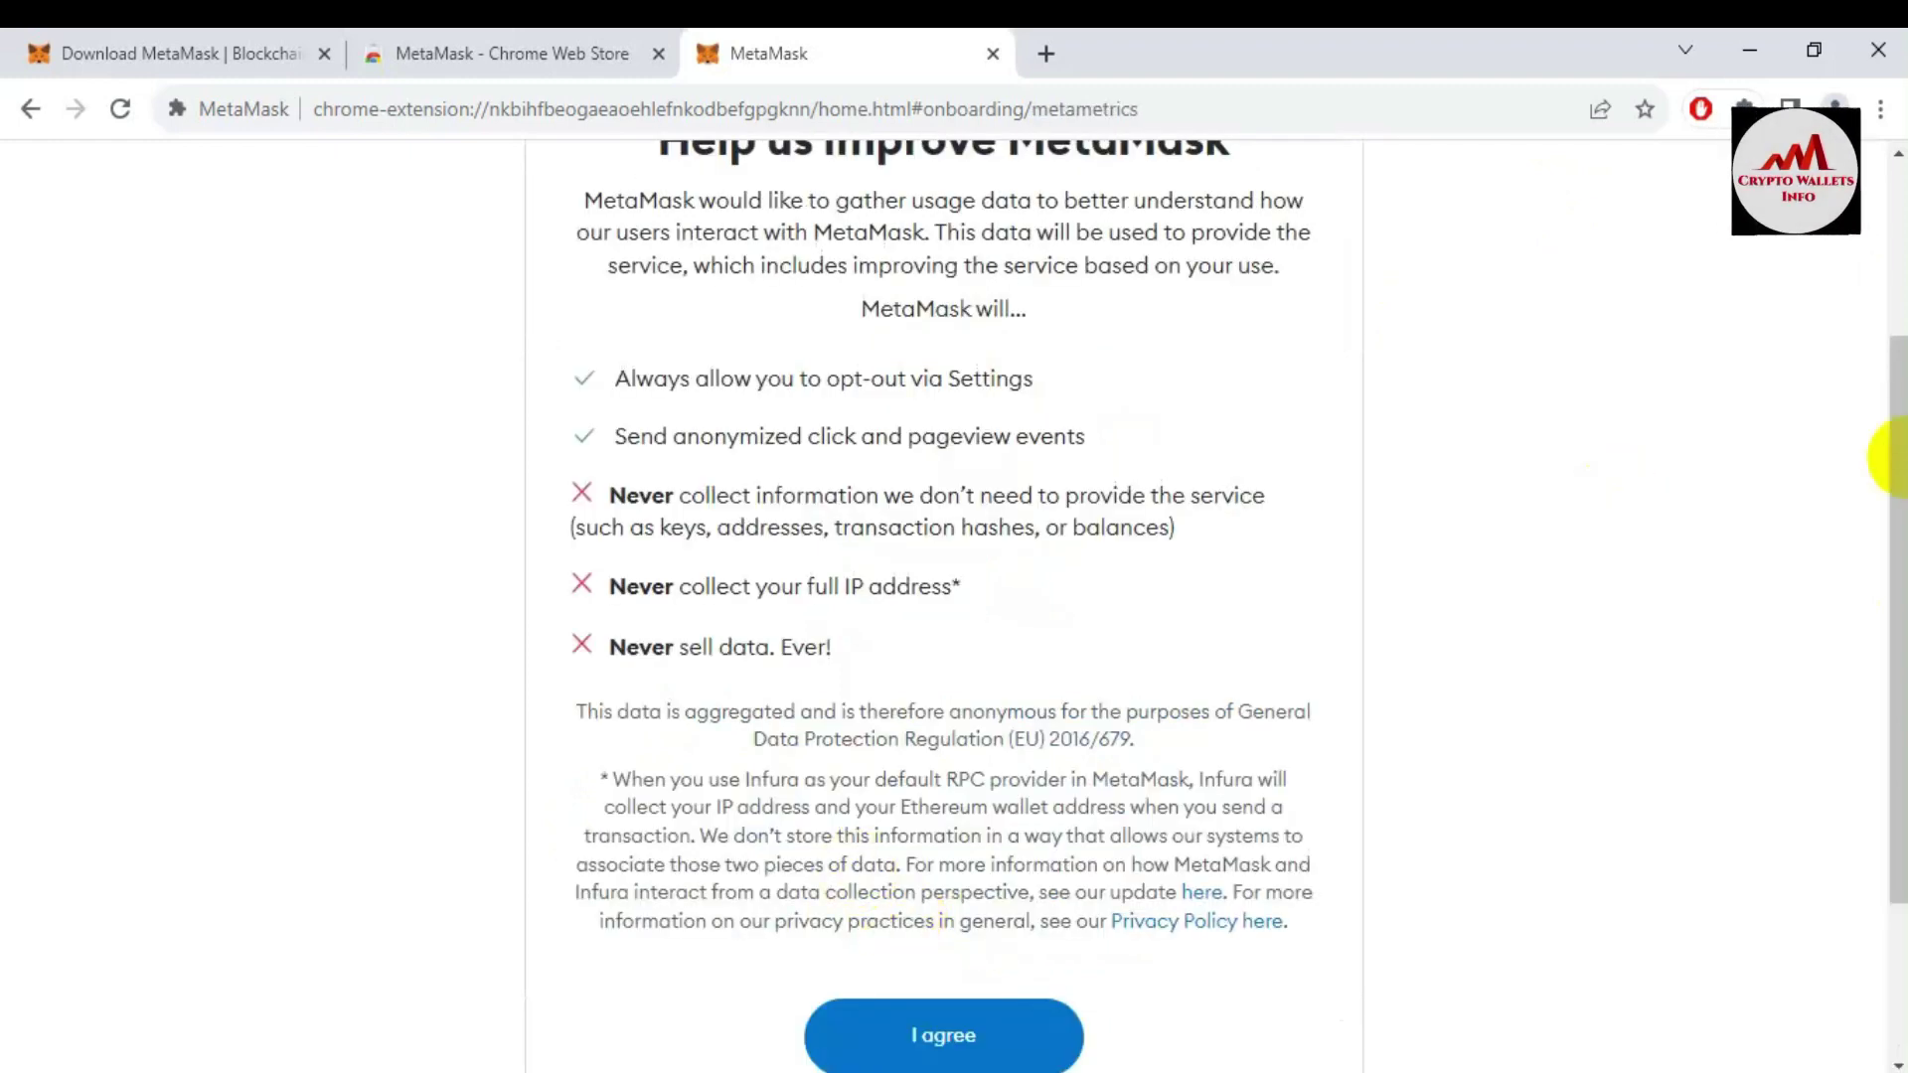
left_click_drag(1900, 394, 1900, 328)
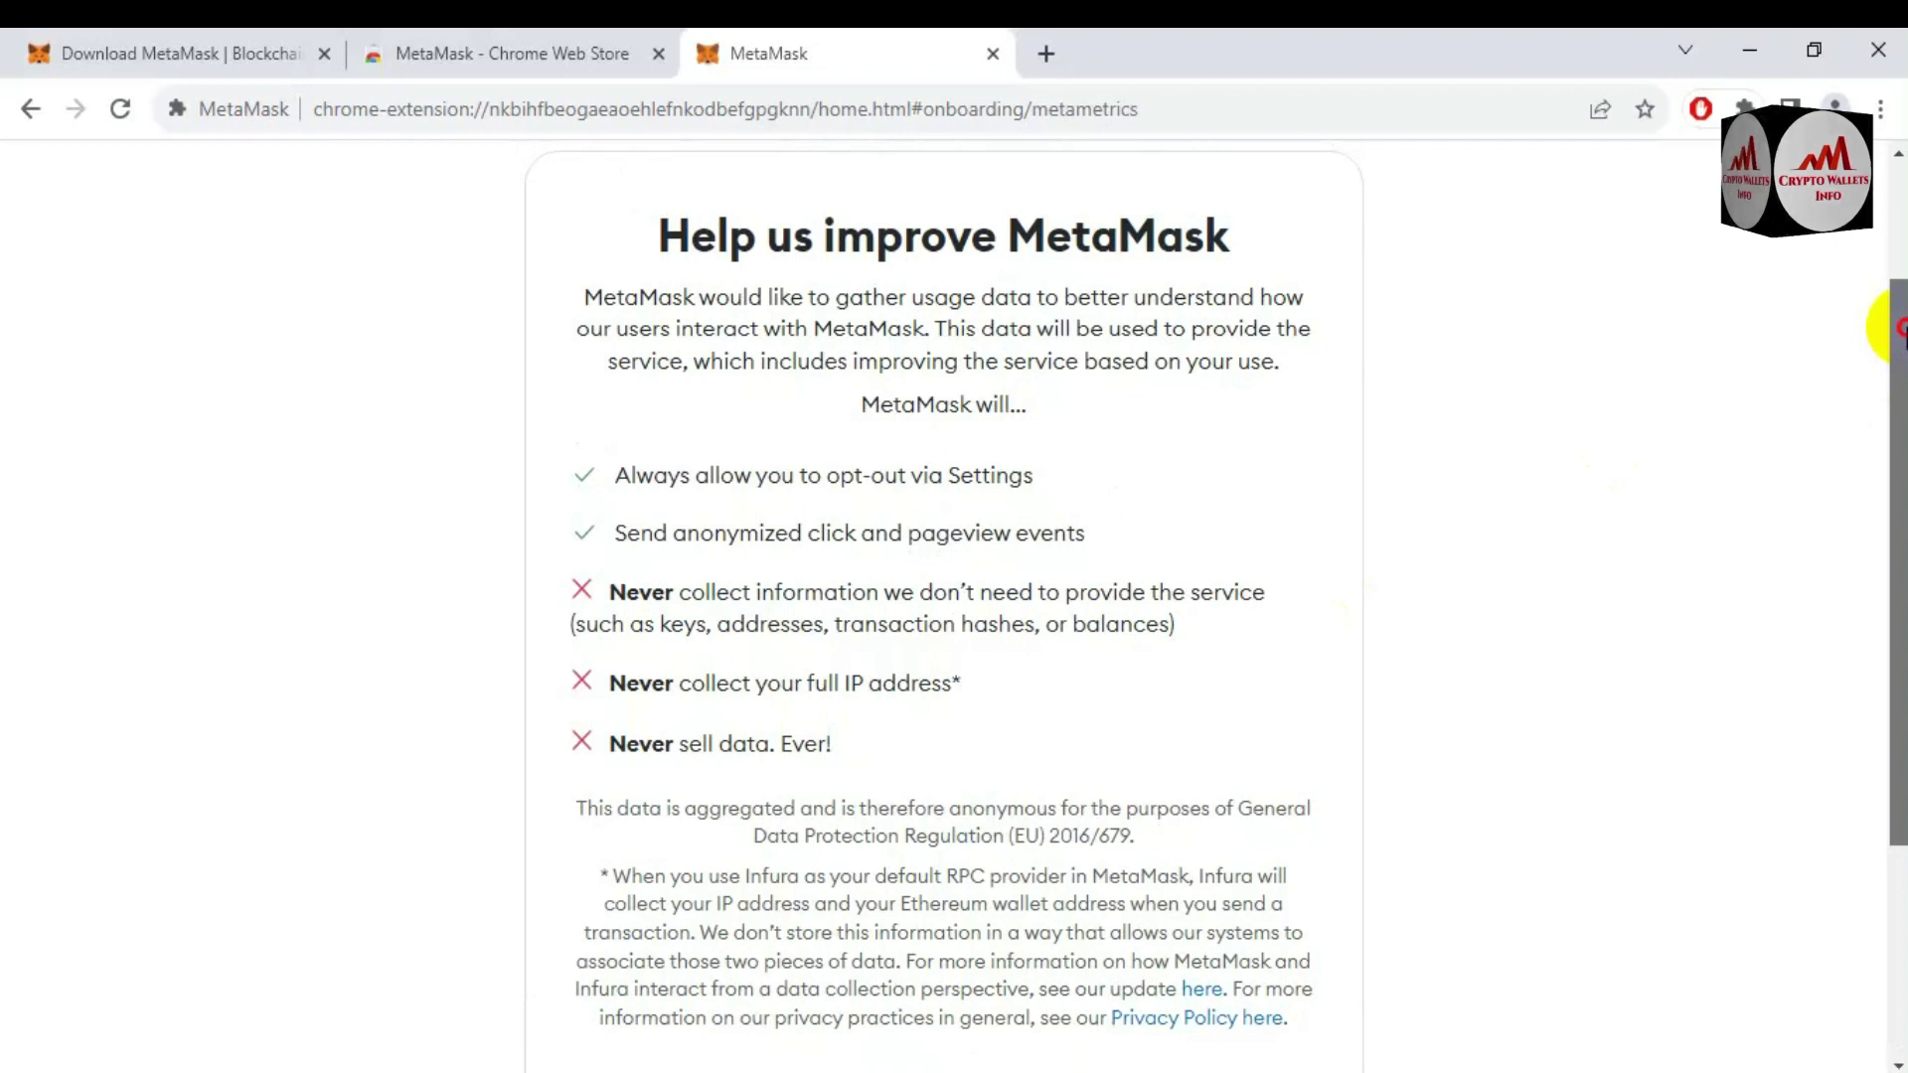
scroll(1898, 328, "down", 3)
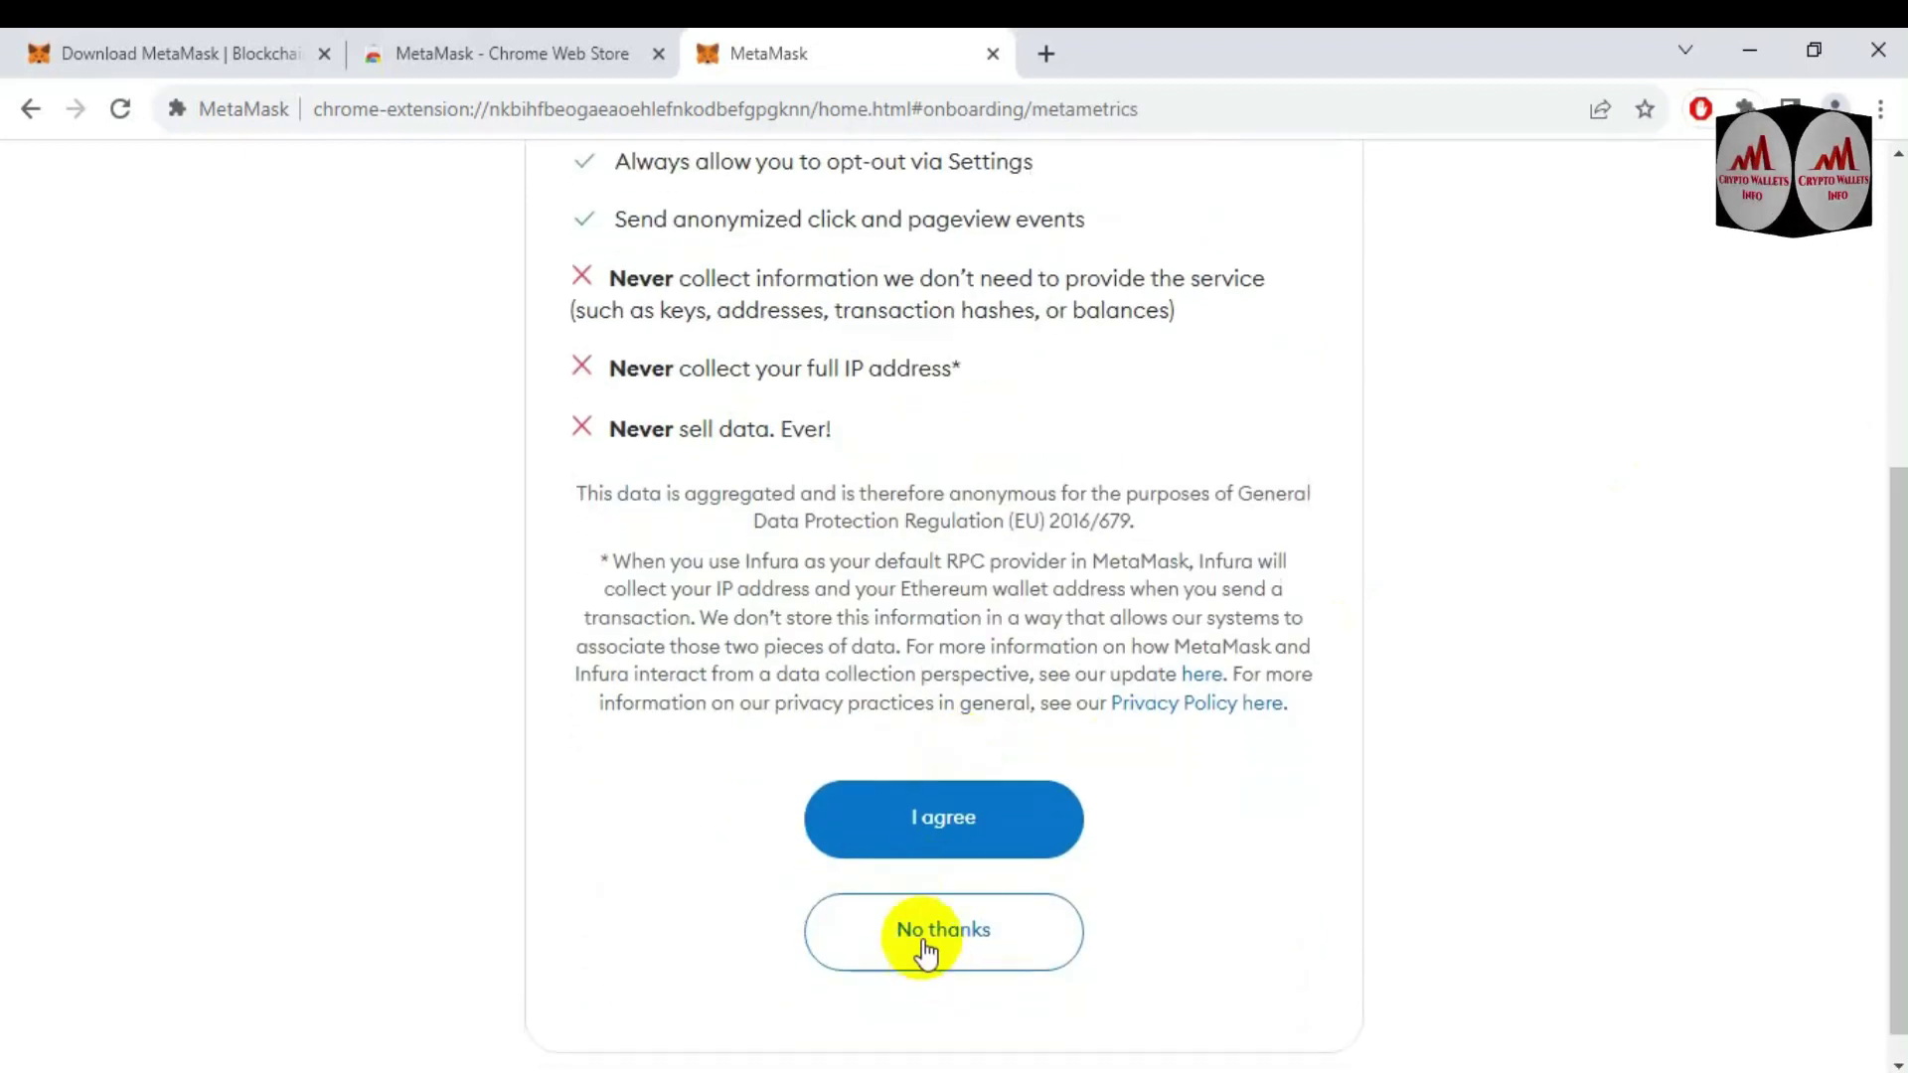
Agree to share anonymized usage data and keep the 12-word phrase length.
left_click(944, 844)
mouse_move(1903, 591)
left_mouse_down()
mouse_move(1903, 537)
mouse_move(1893, 581)
left_mouse_up()
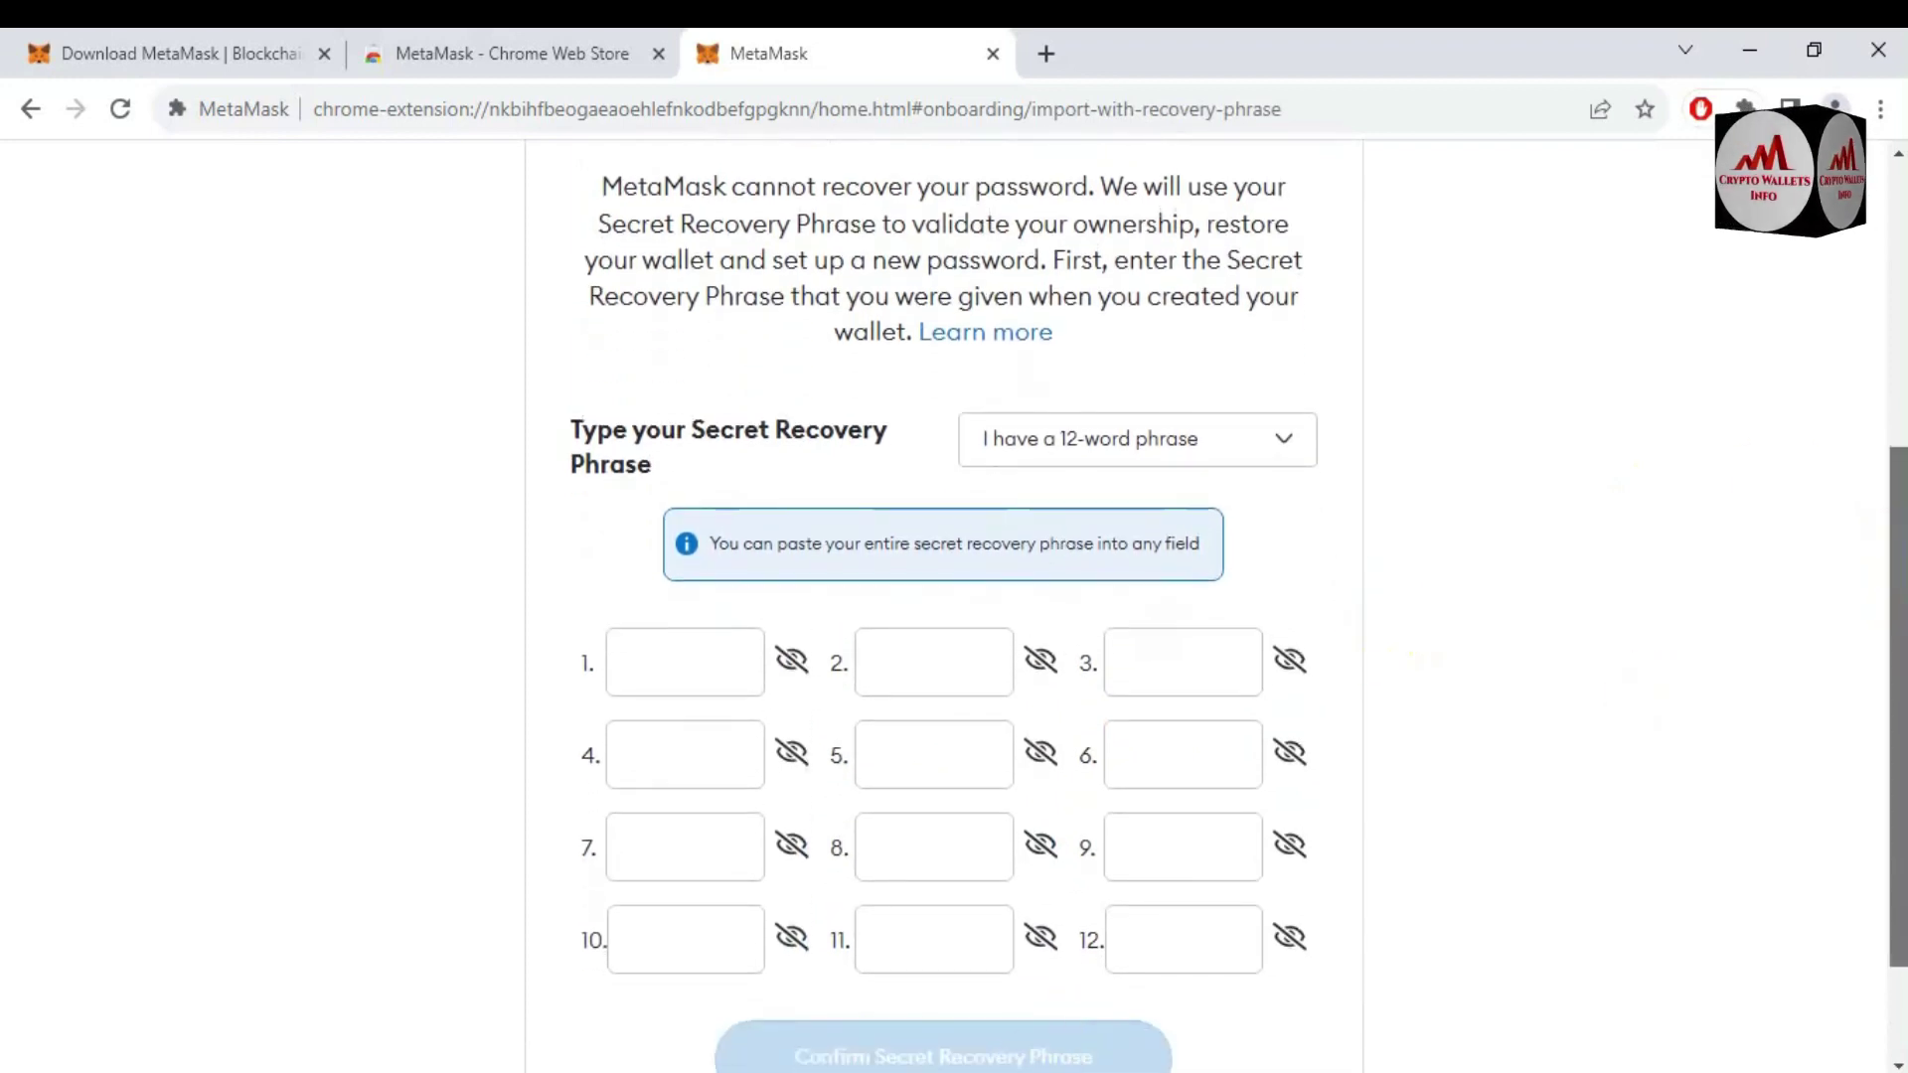
key("alt+Tab")
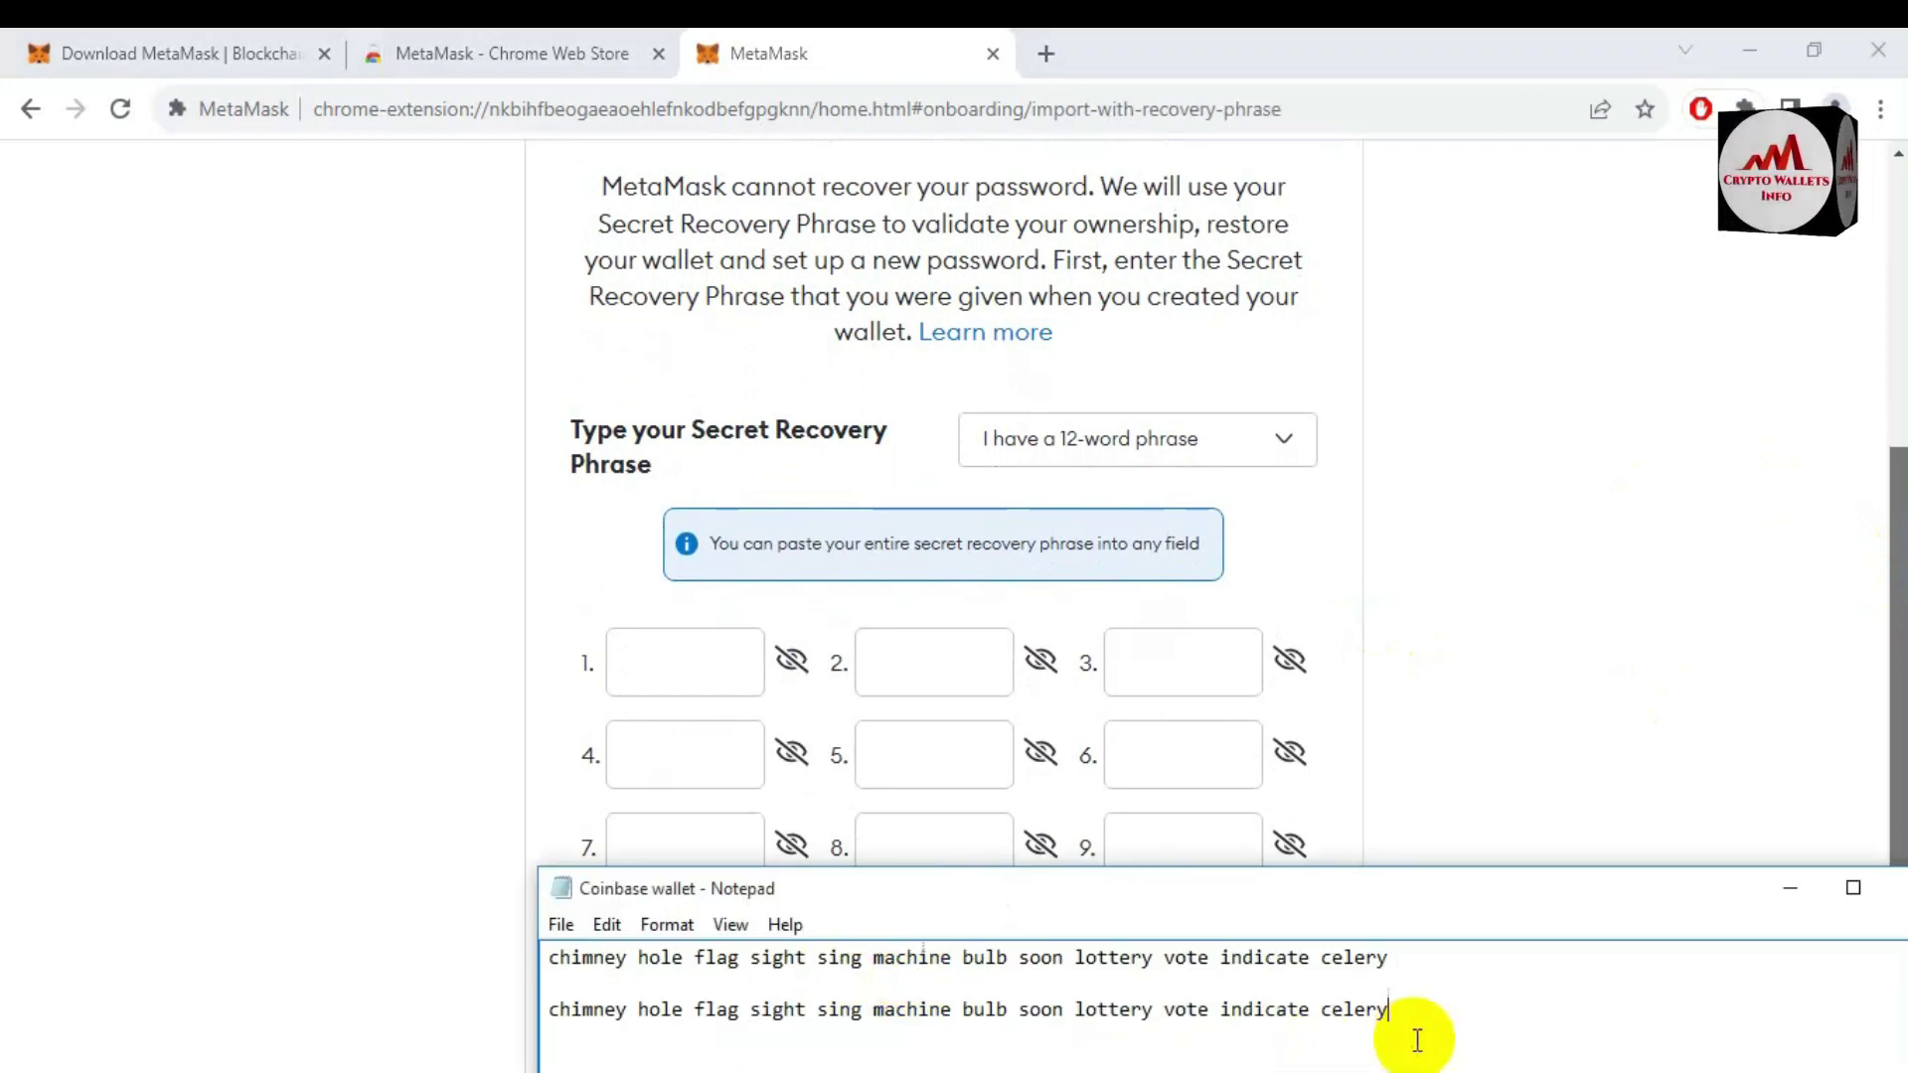
left_click(1577, 772)
left_click(1280, 443)
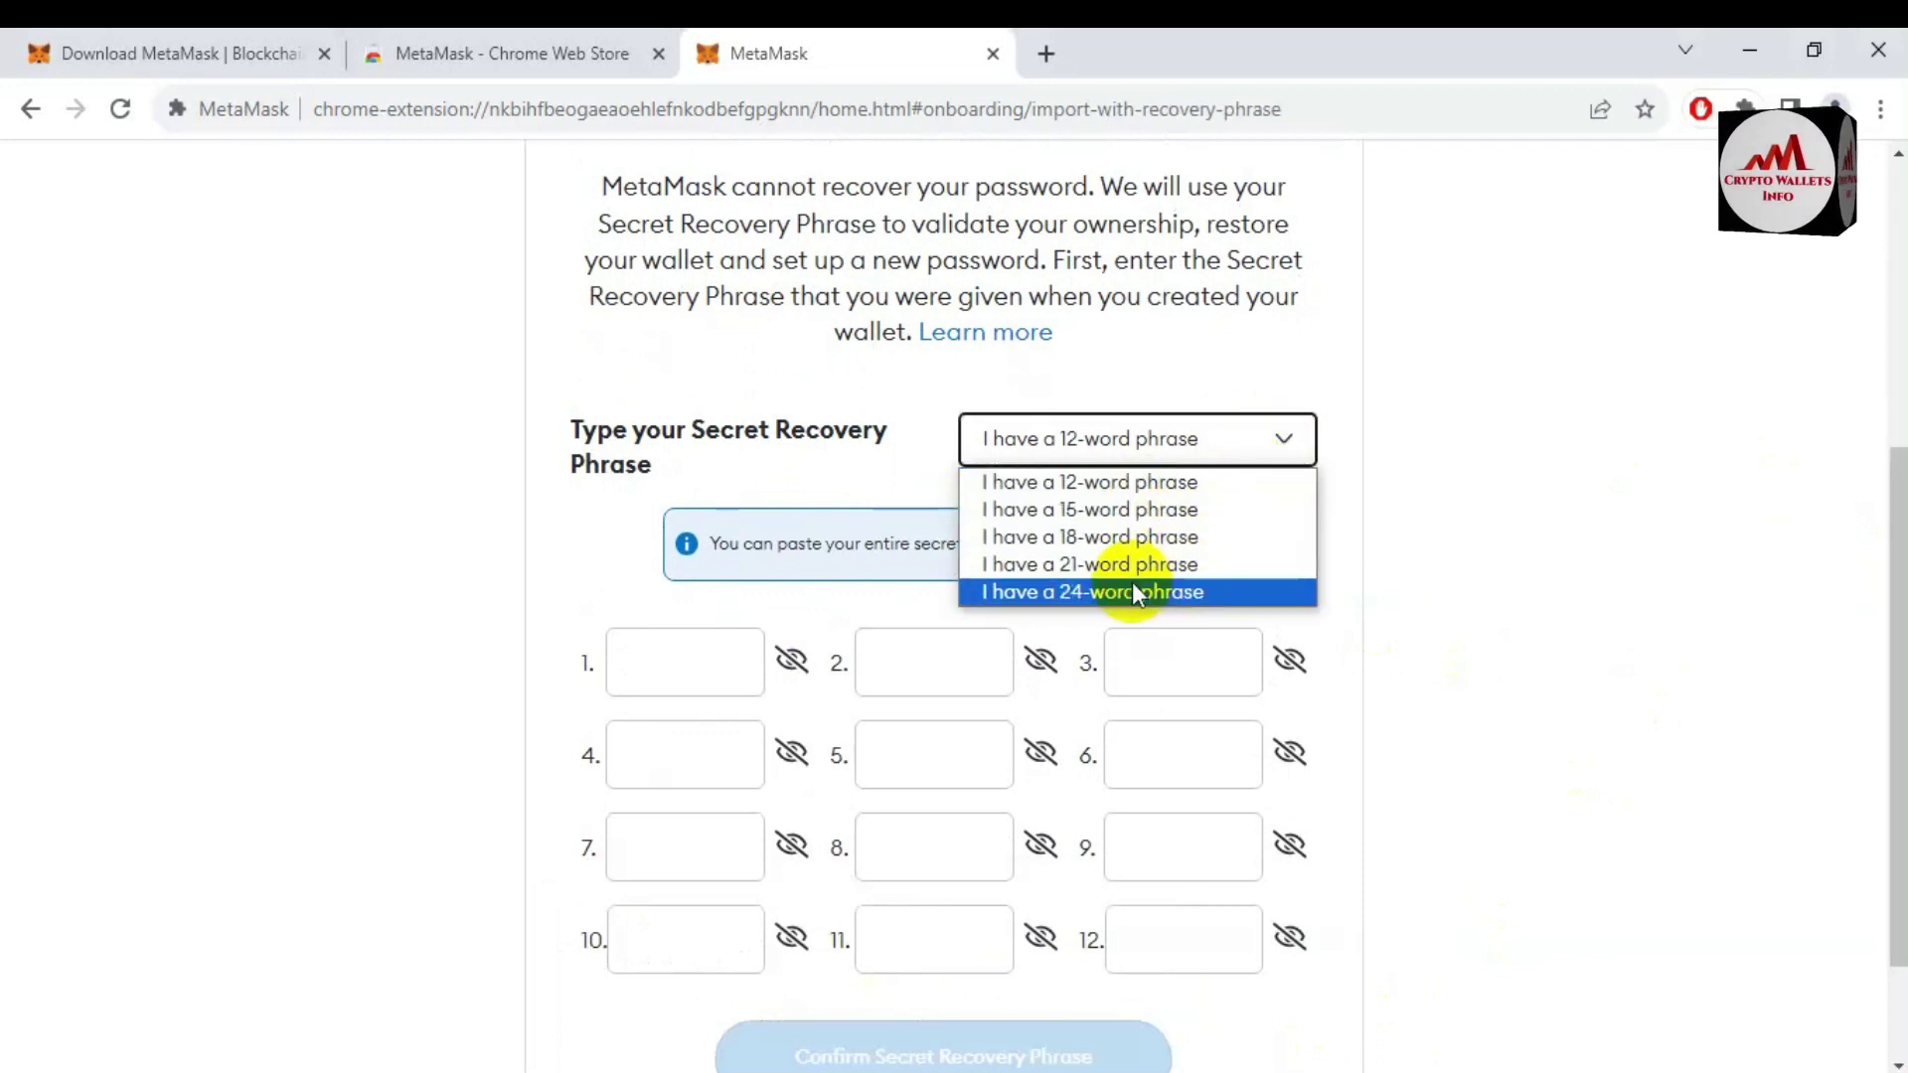
left_click(1231, 455)
Paste the saved Coinbase Wallet recovery phrase into the 12 fields and compare with Notepad.
left_click(1535, 521)
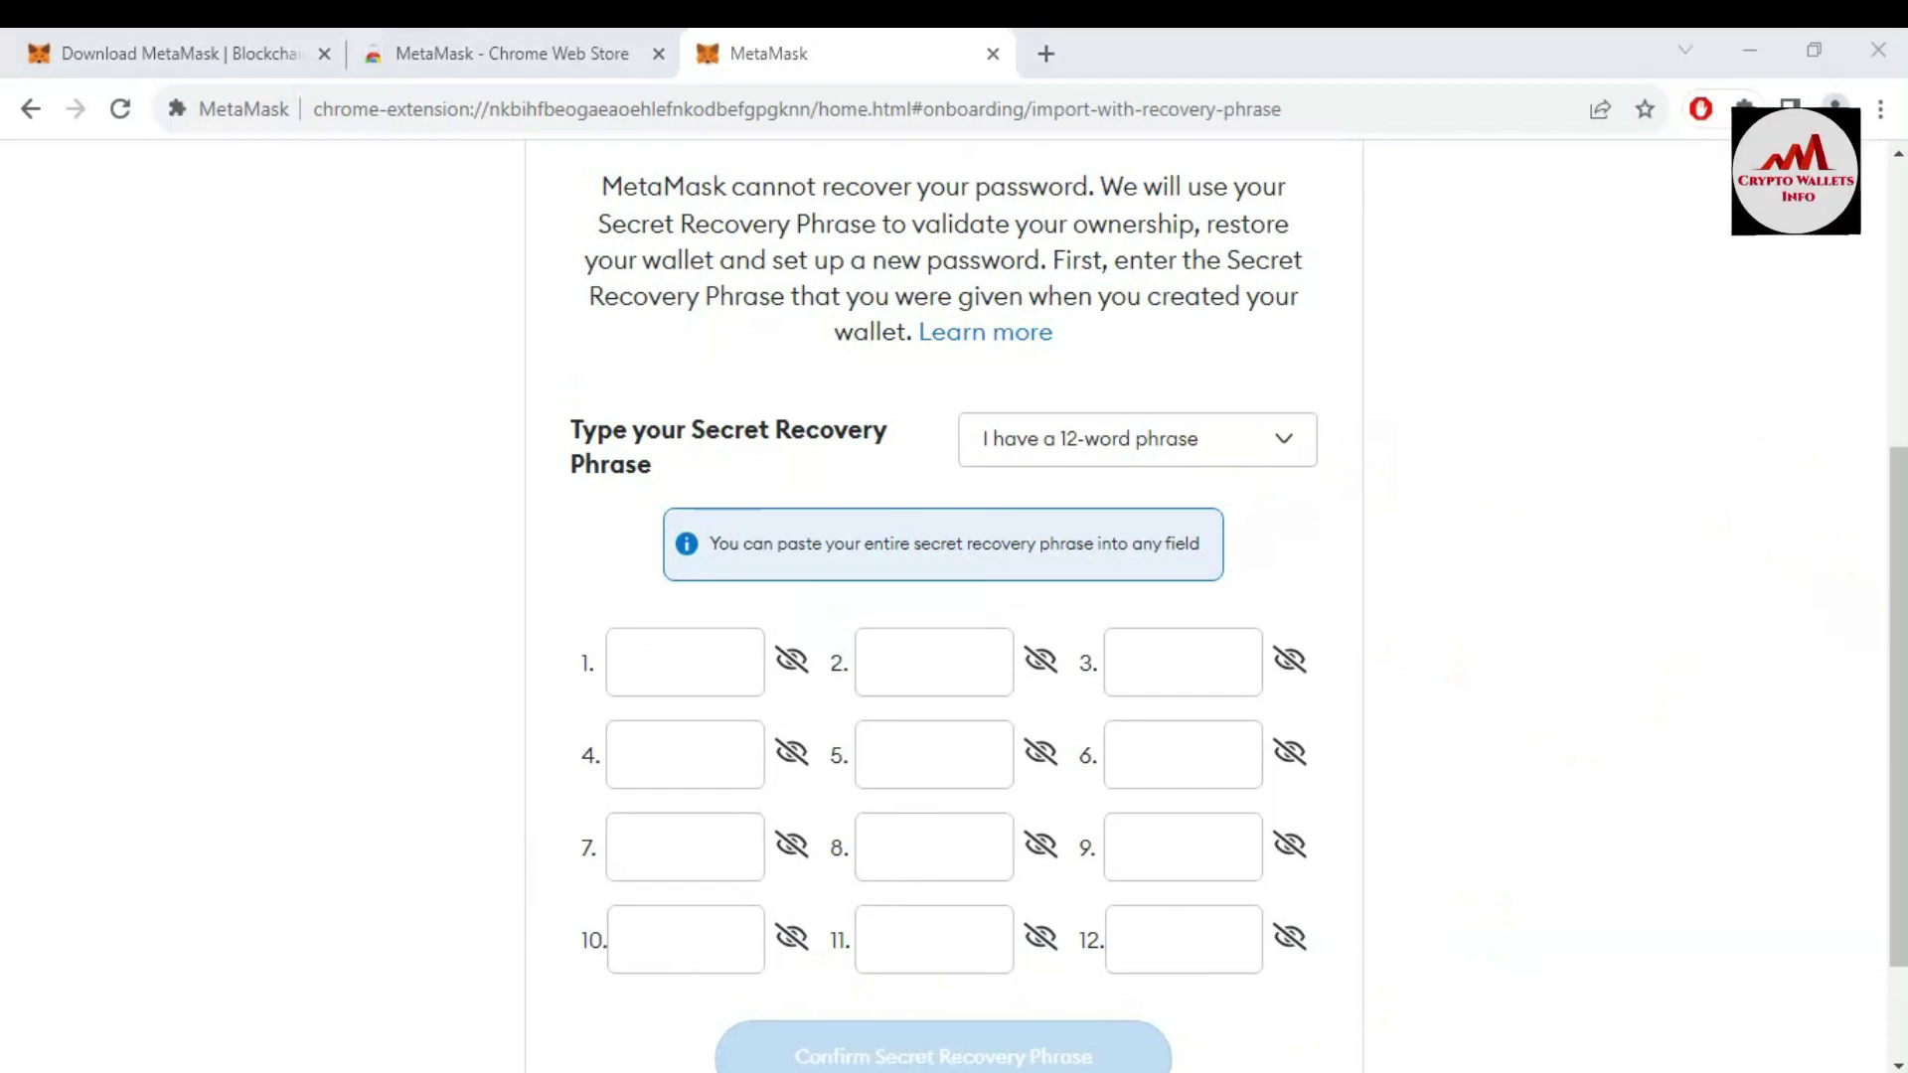
left_click(686, 684)
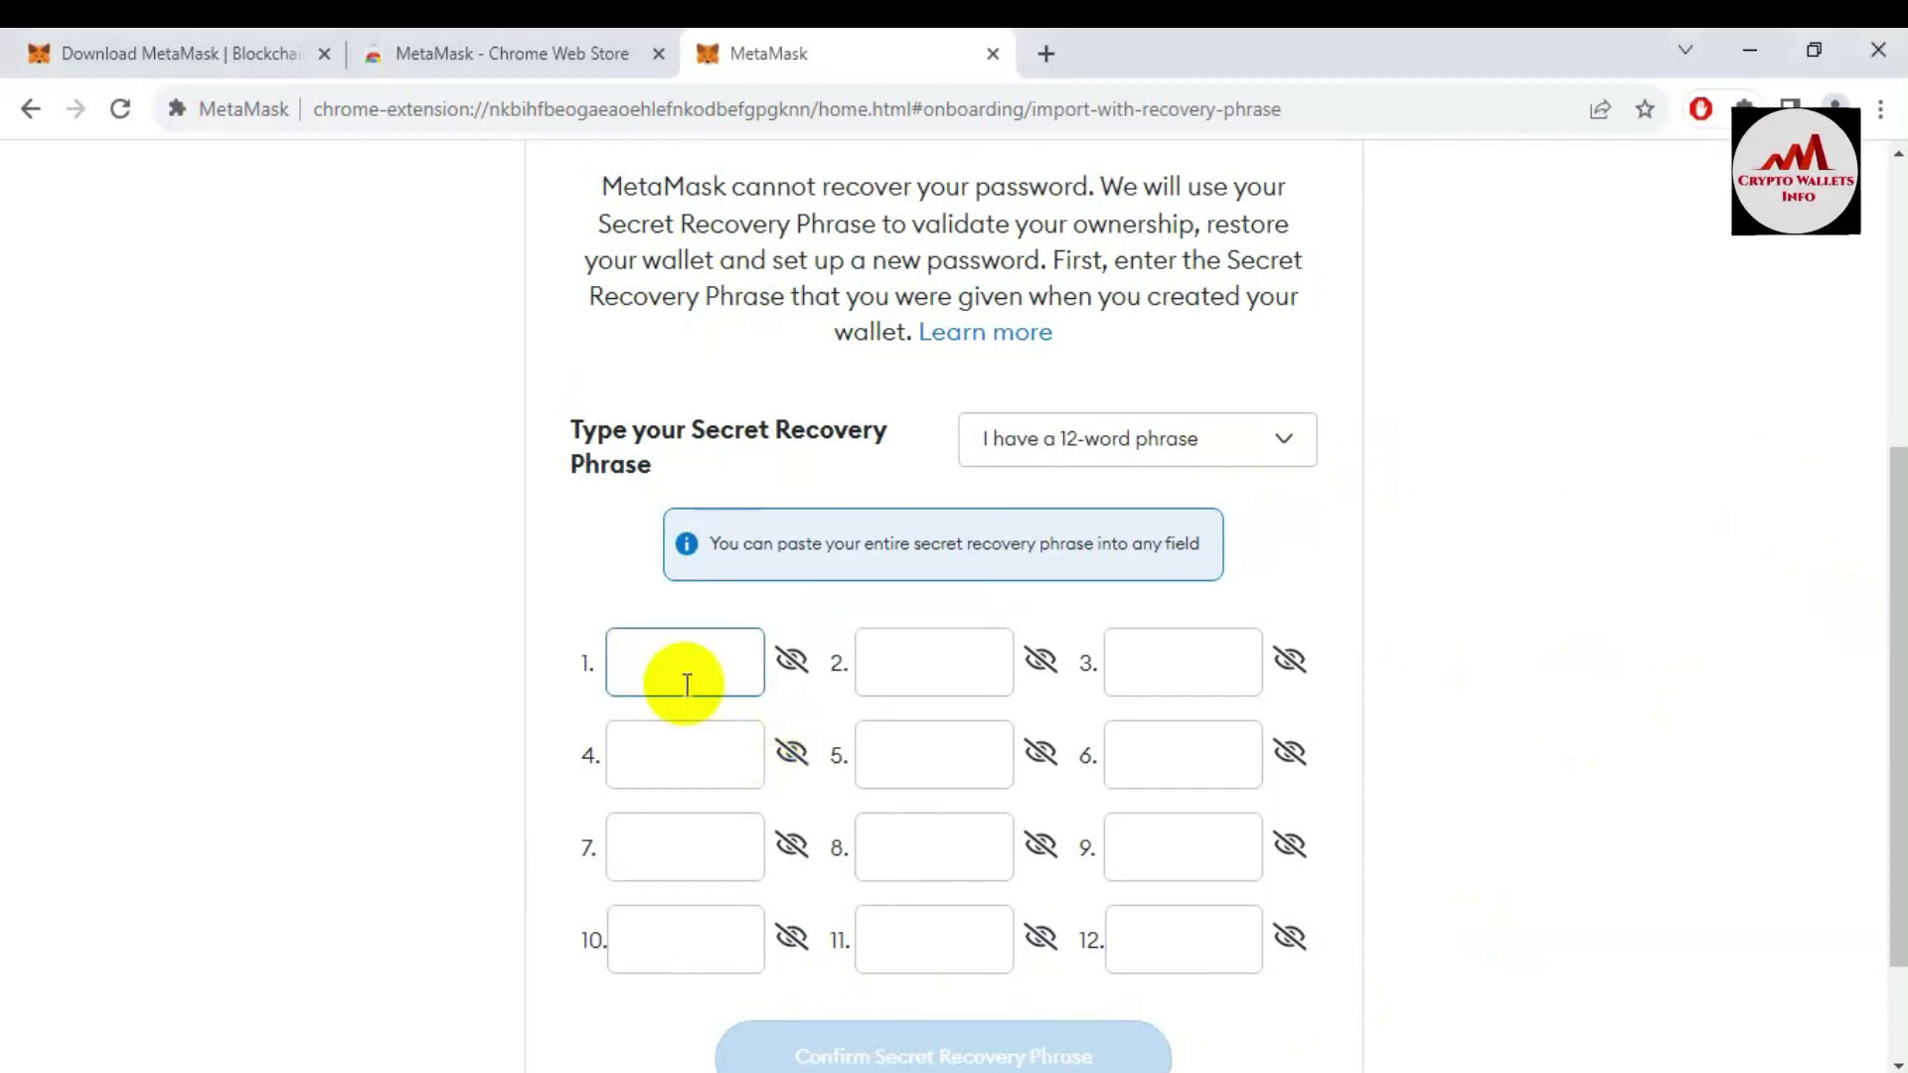
key("ctrl+v")
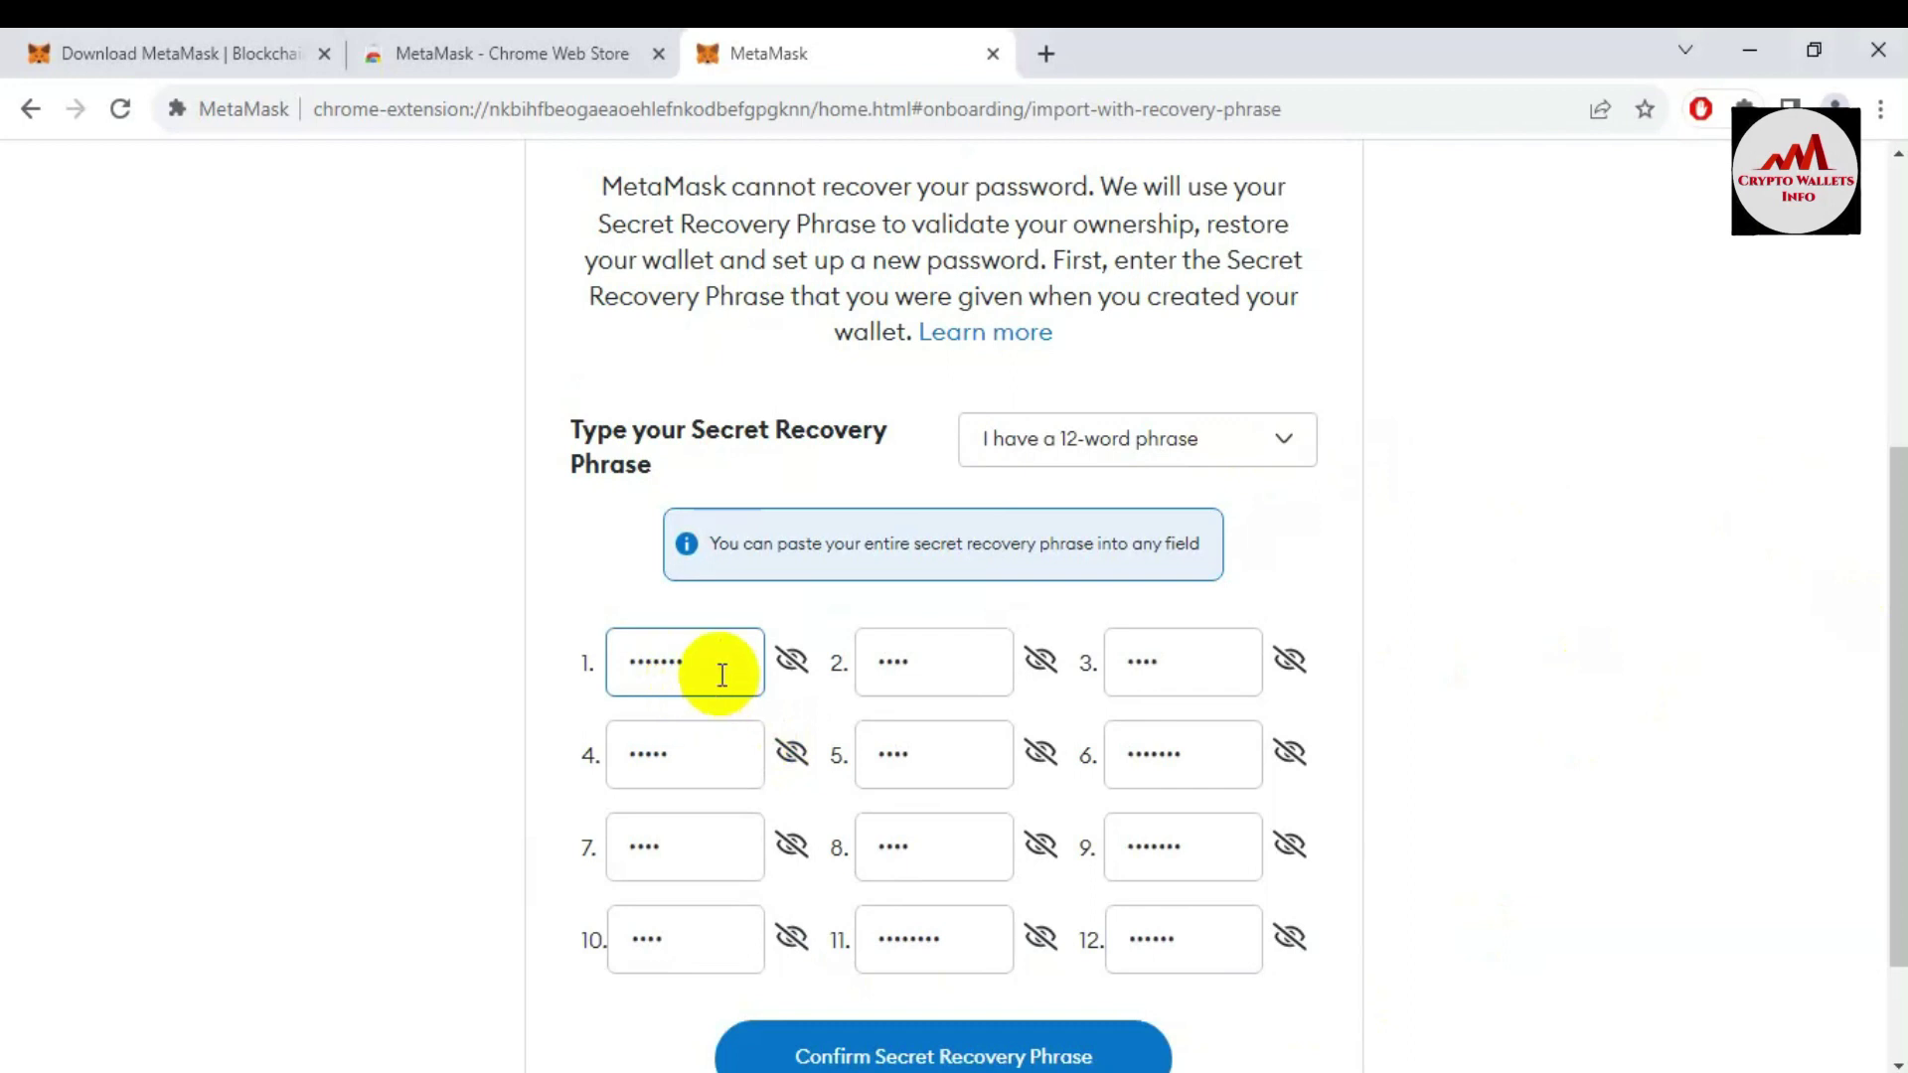
left_click(793, 661)
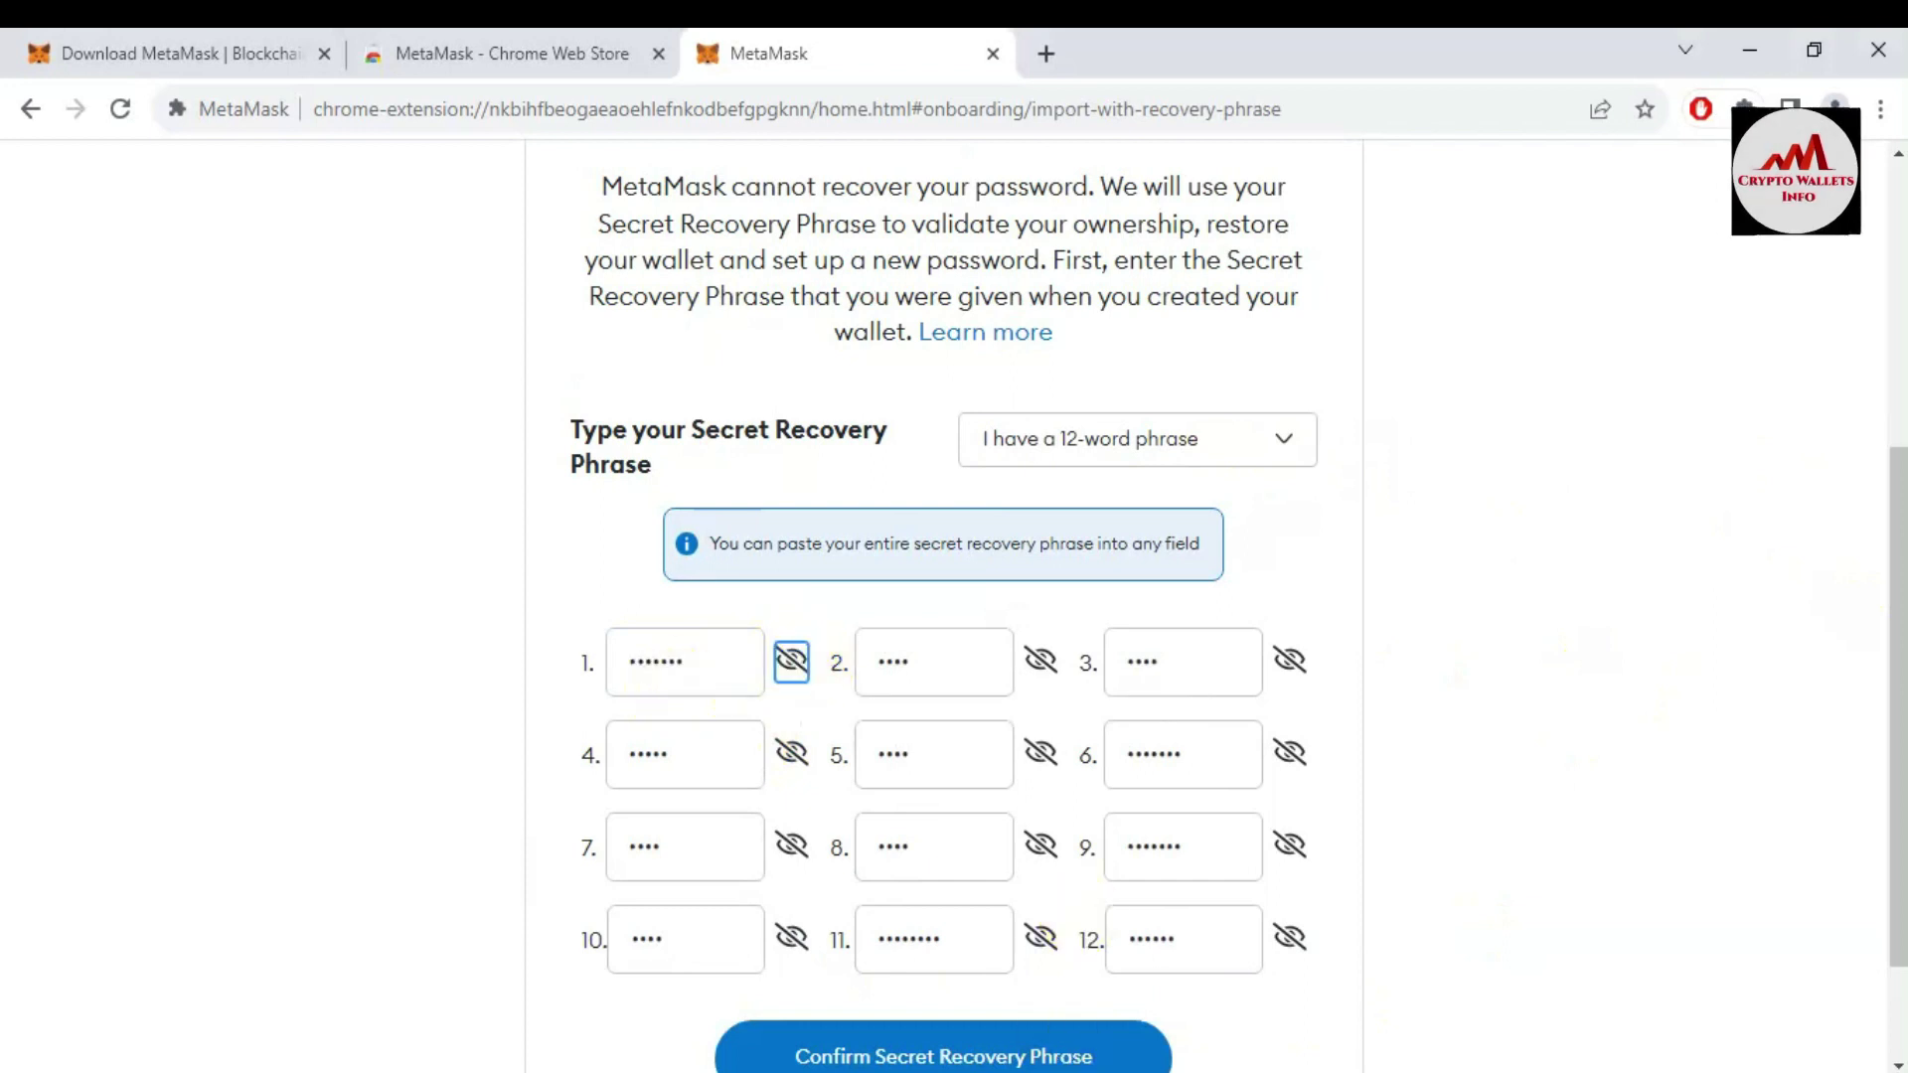
key("alt+Tab")
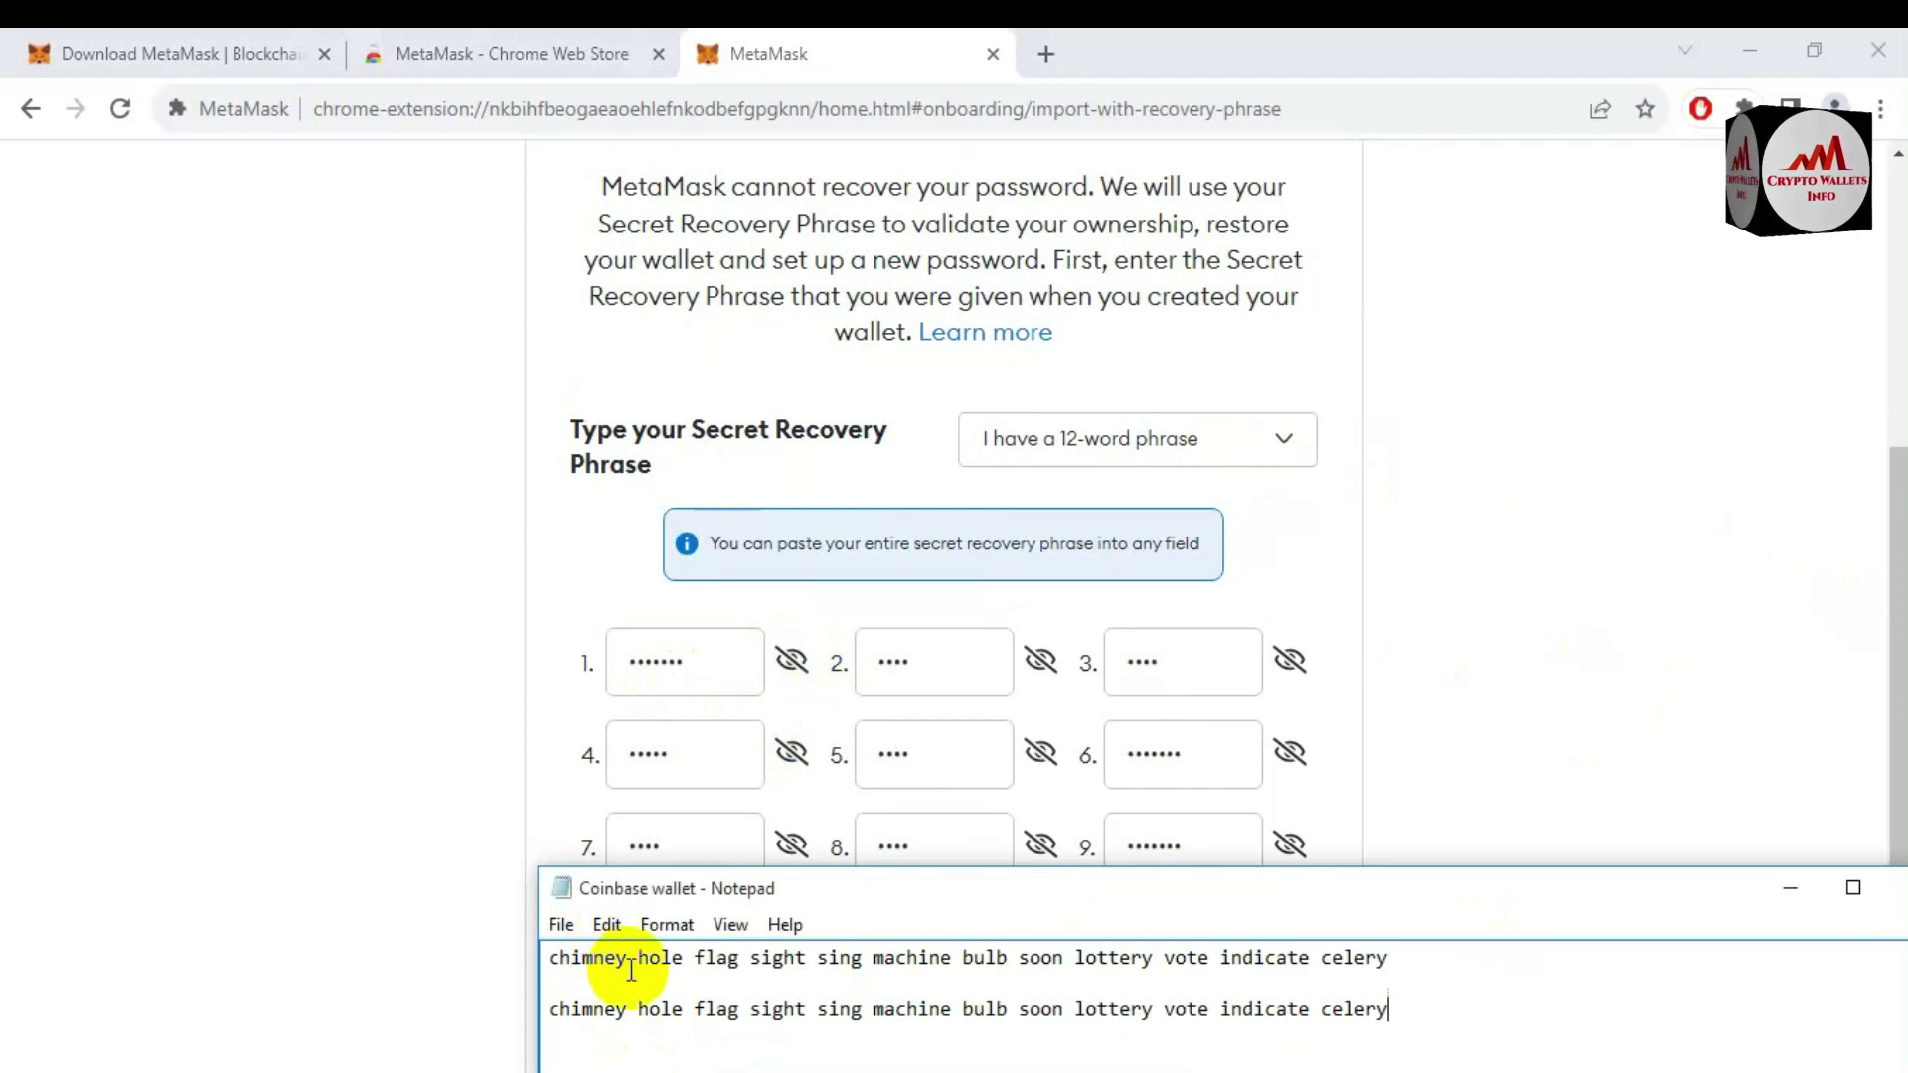
left_click(1314, 807)
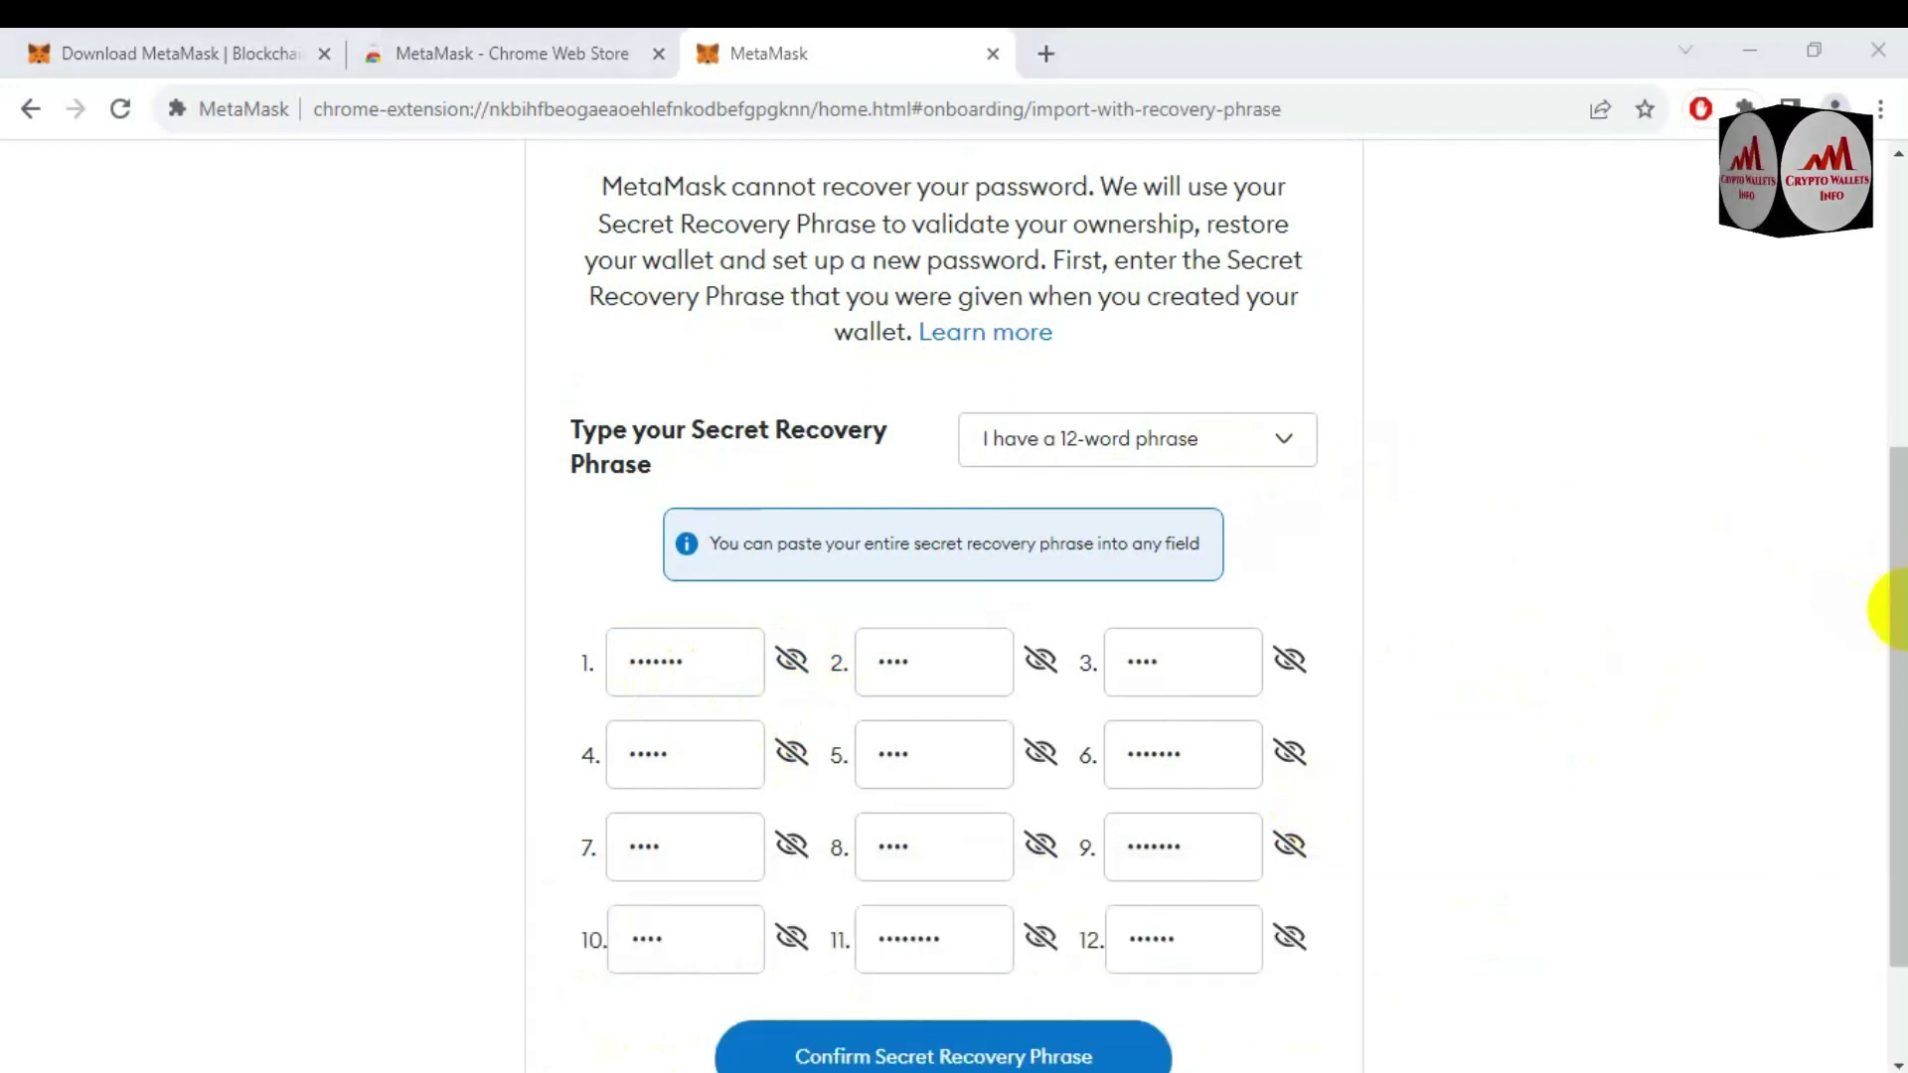
scroll(1903, 619, "down", 1)
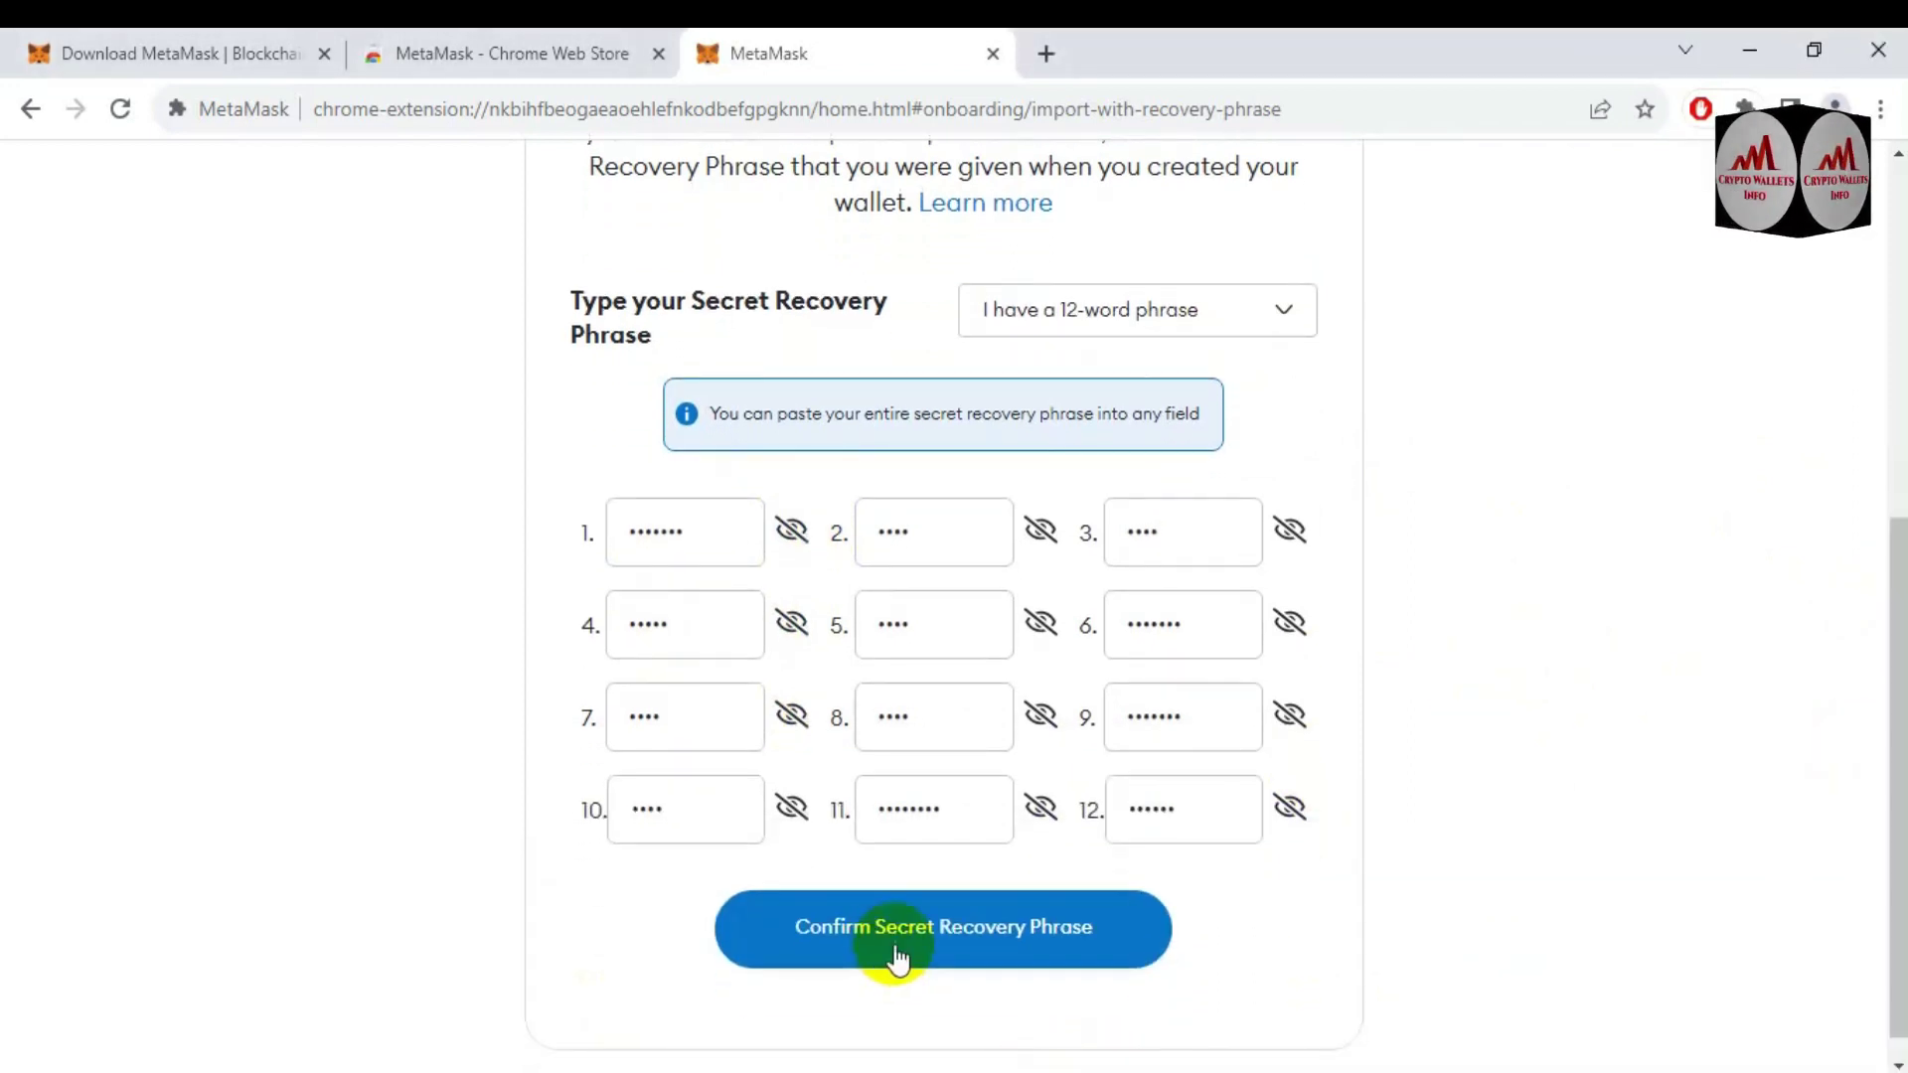
Submit the phrase, enter and confirm a new wallet password, and tick the cannot-recover acknowledgement.
left_click(928, 942)
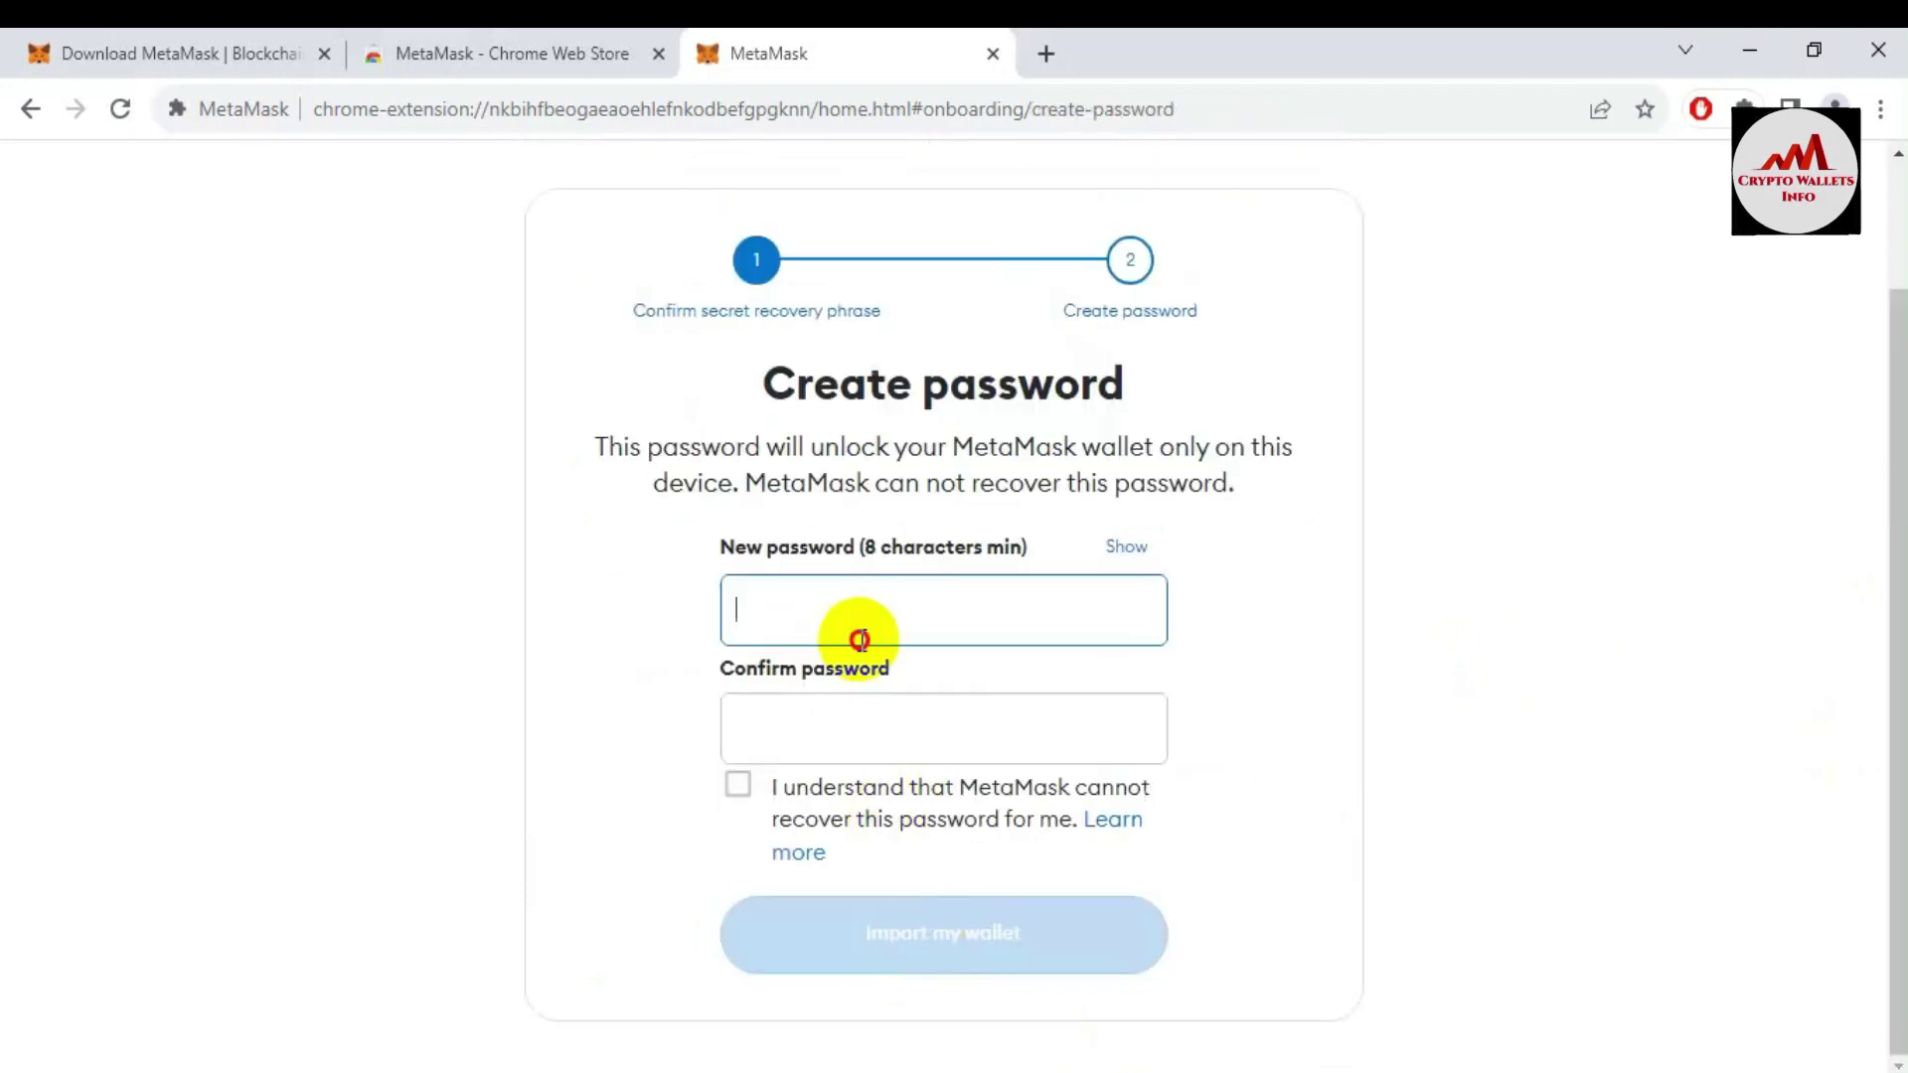
type("•")
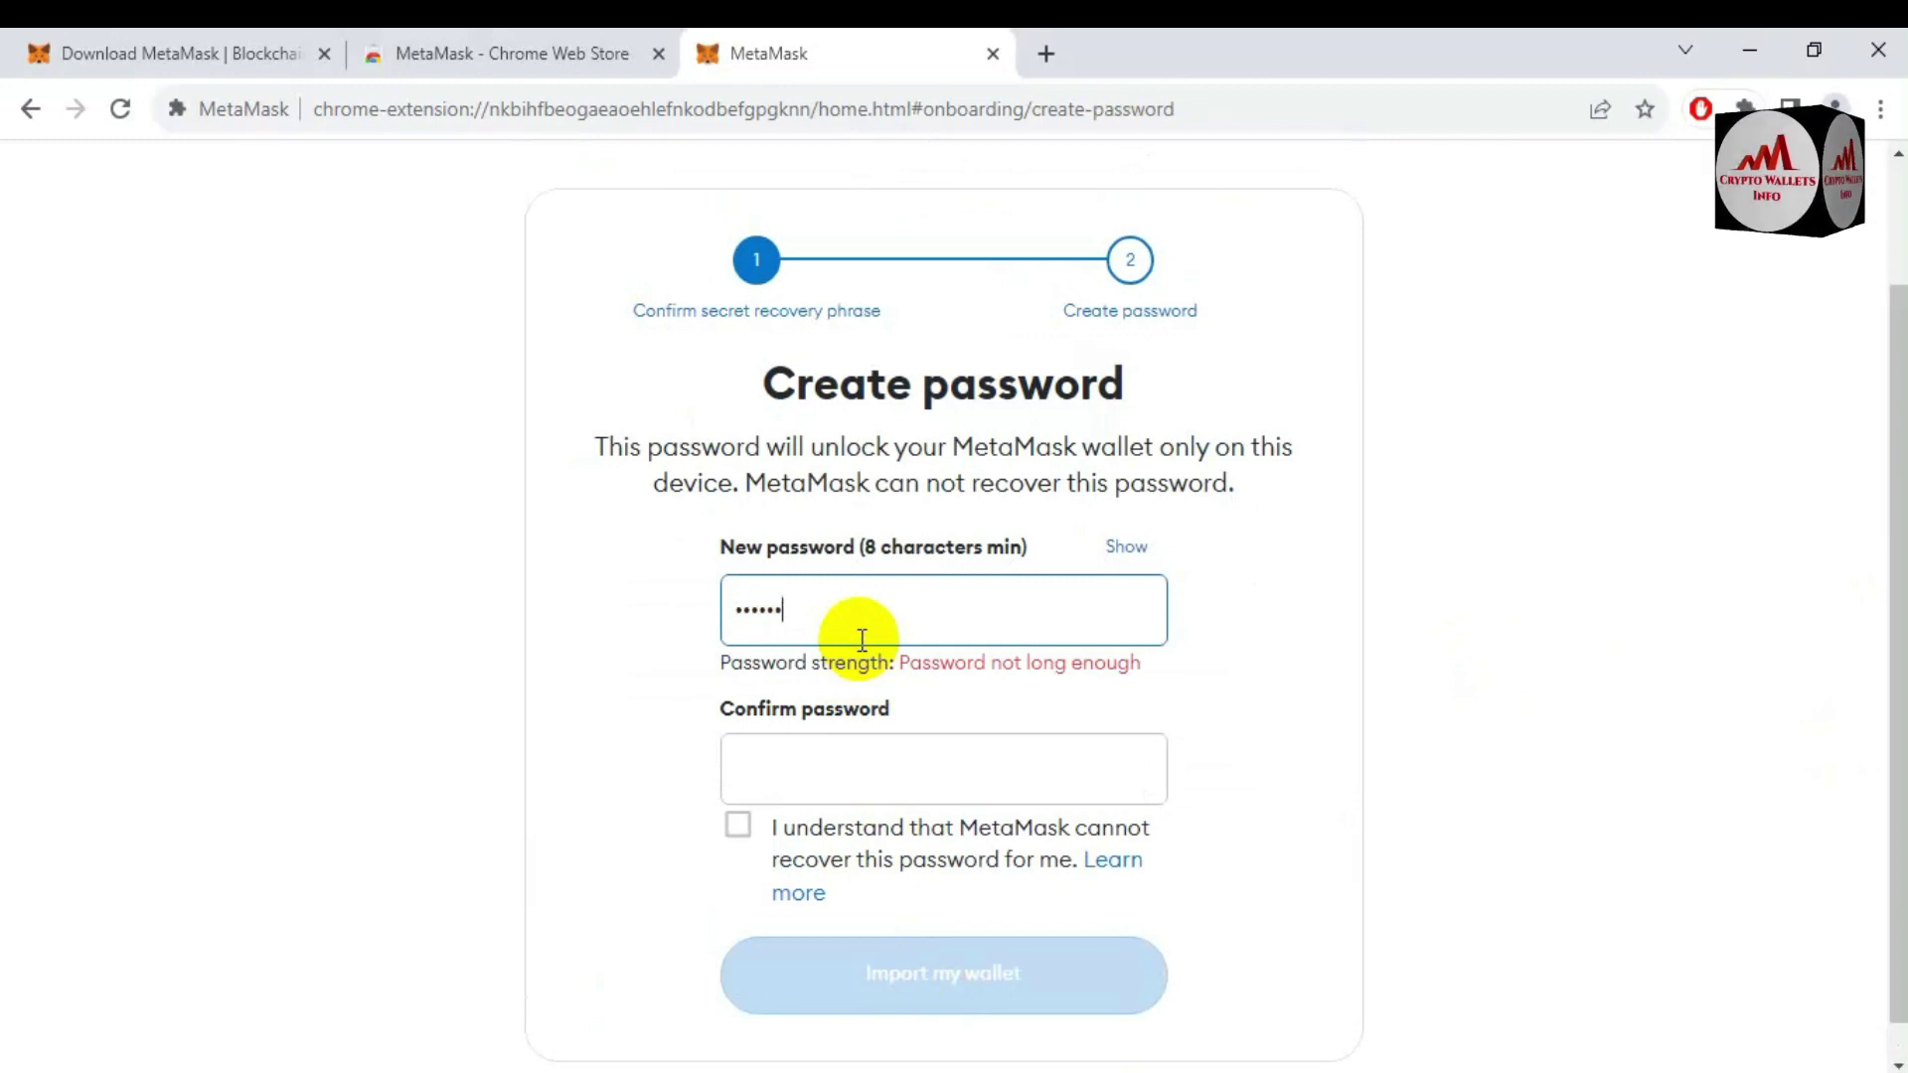
type("••••••••••••")
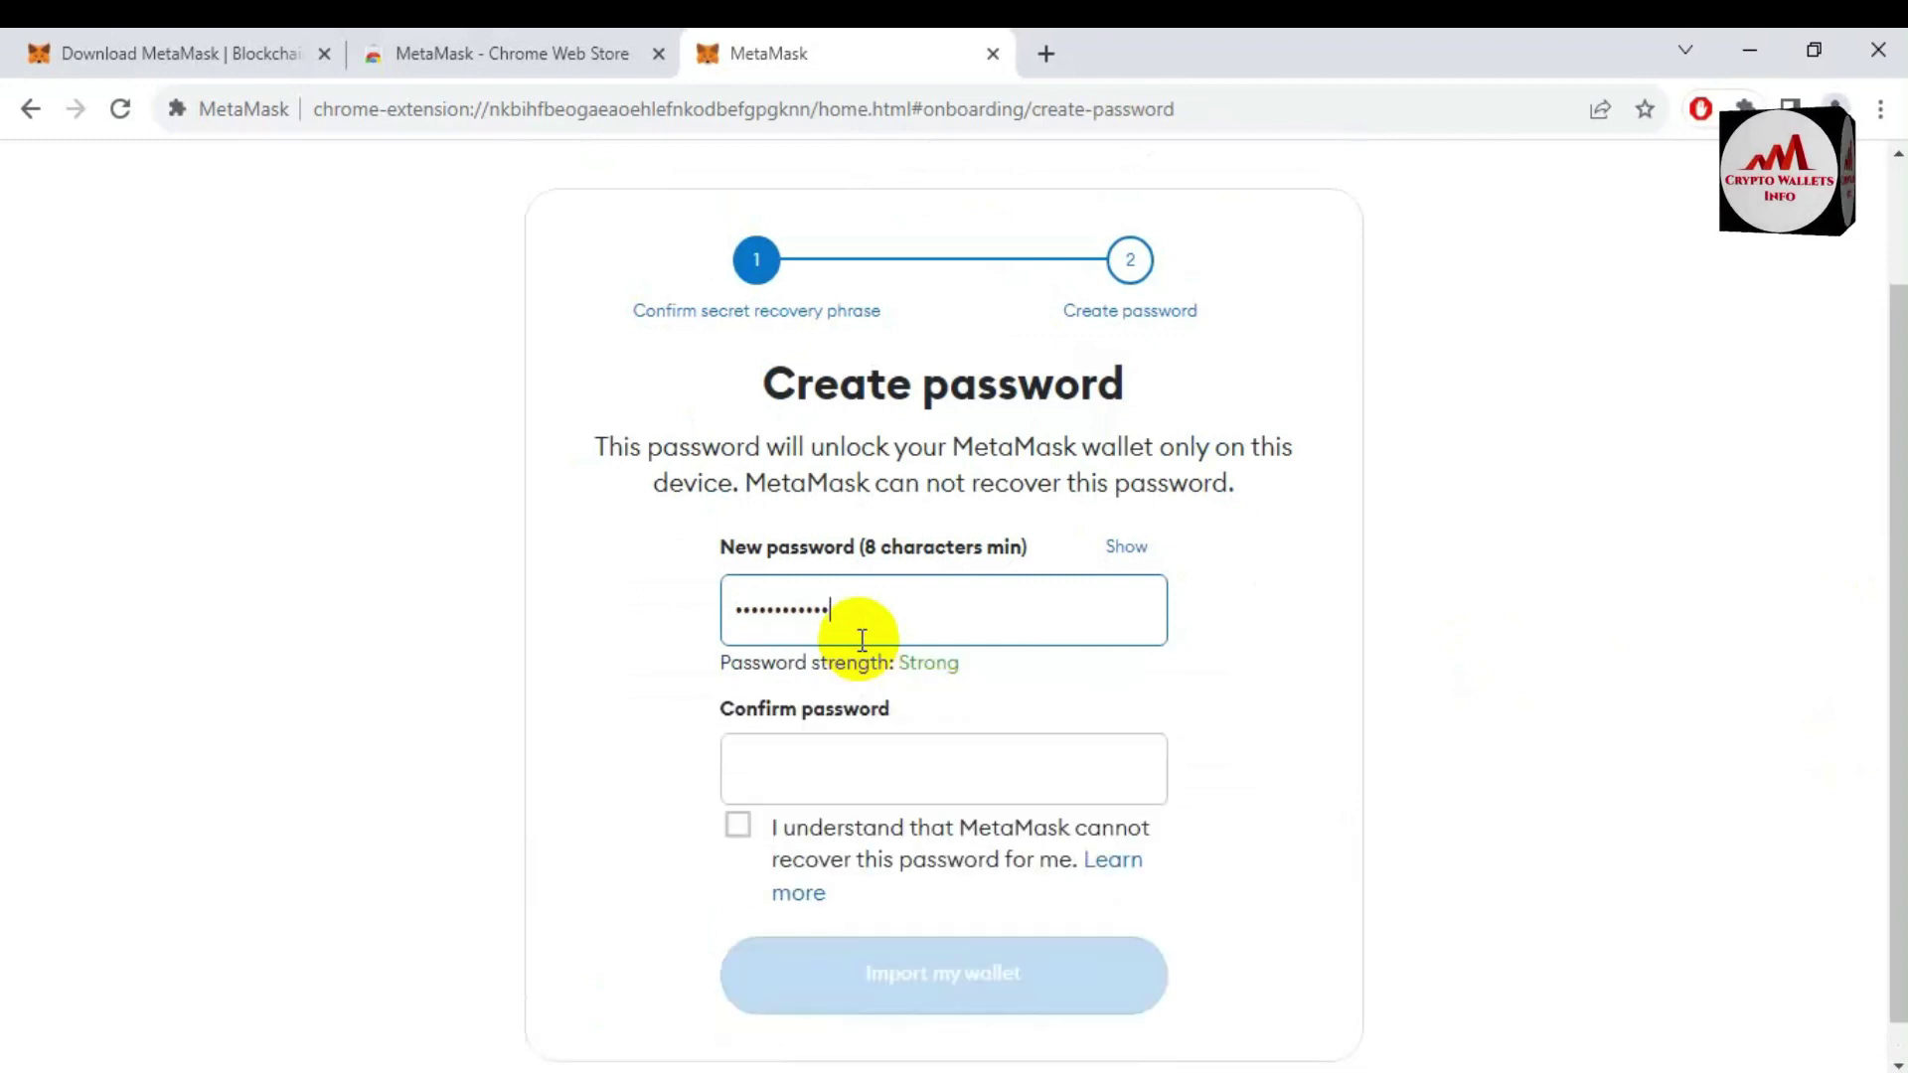
left_click(865, 840)
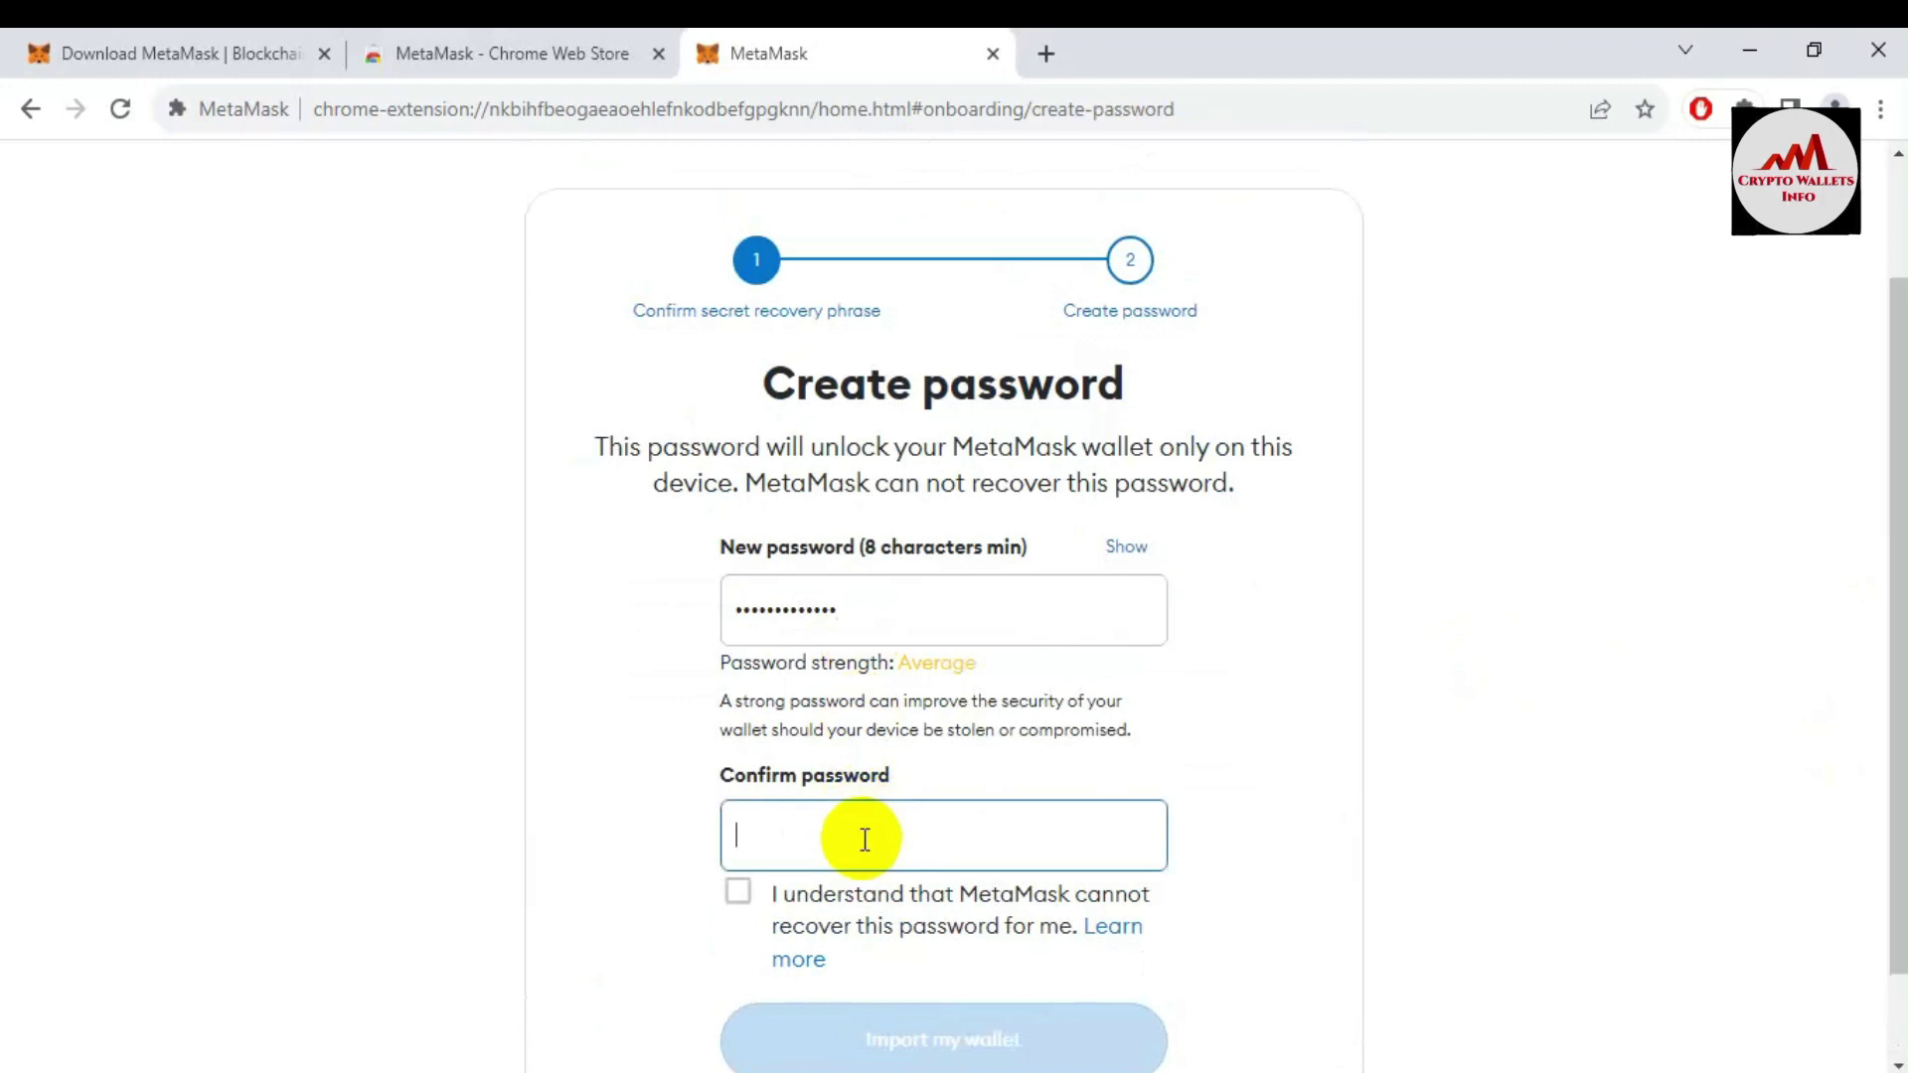
type("•")
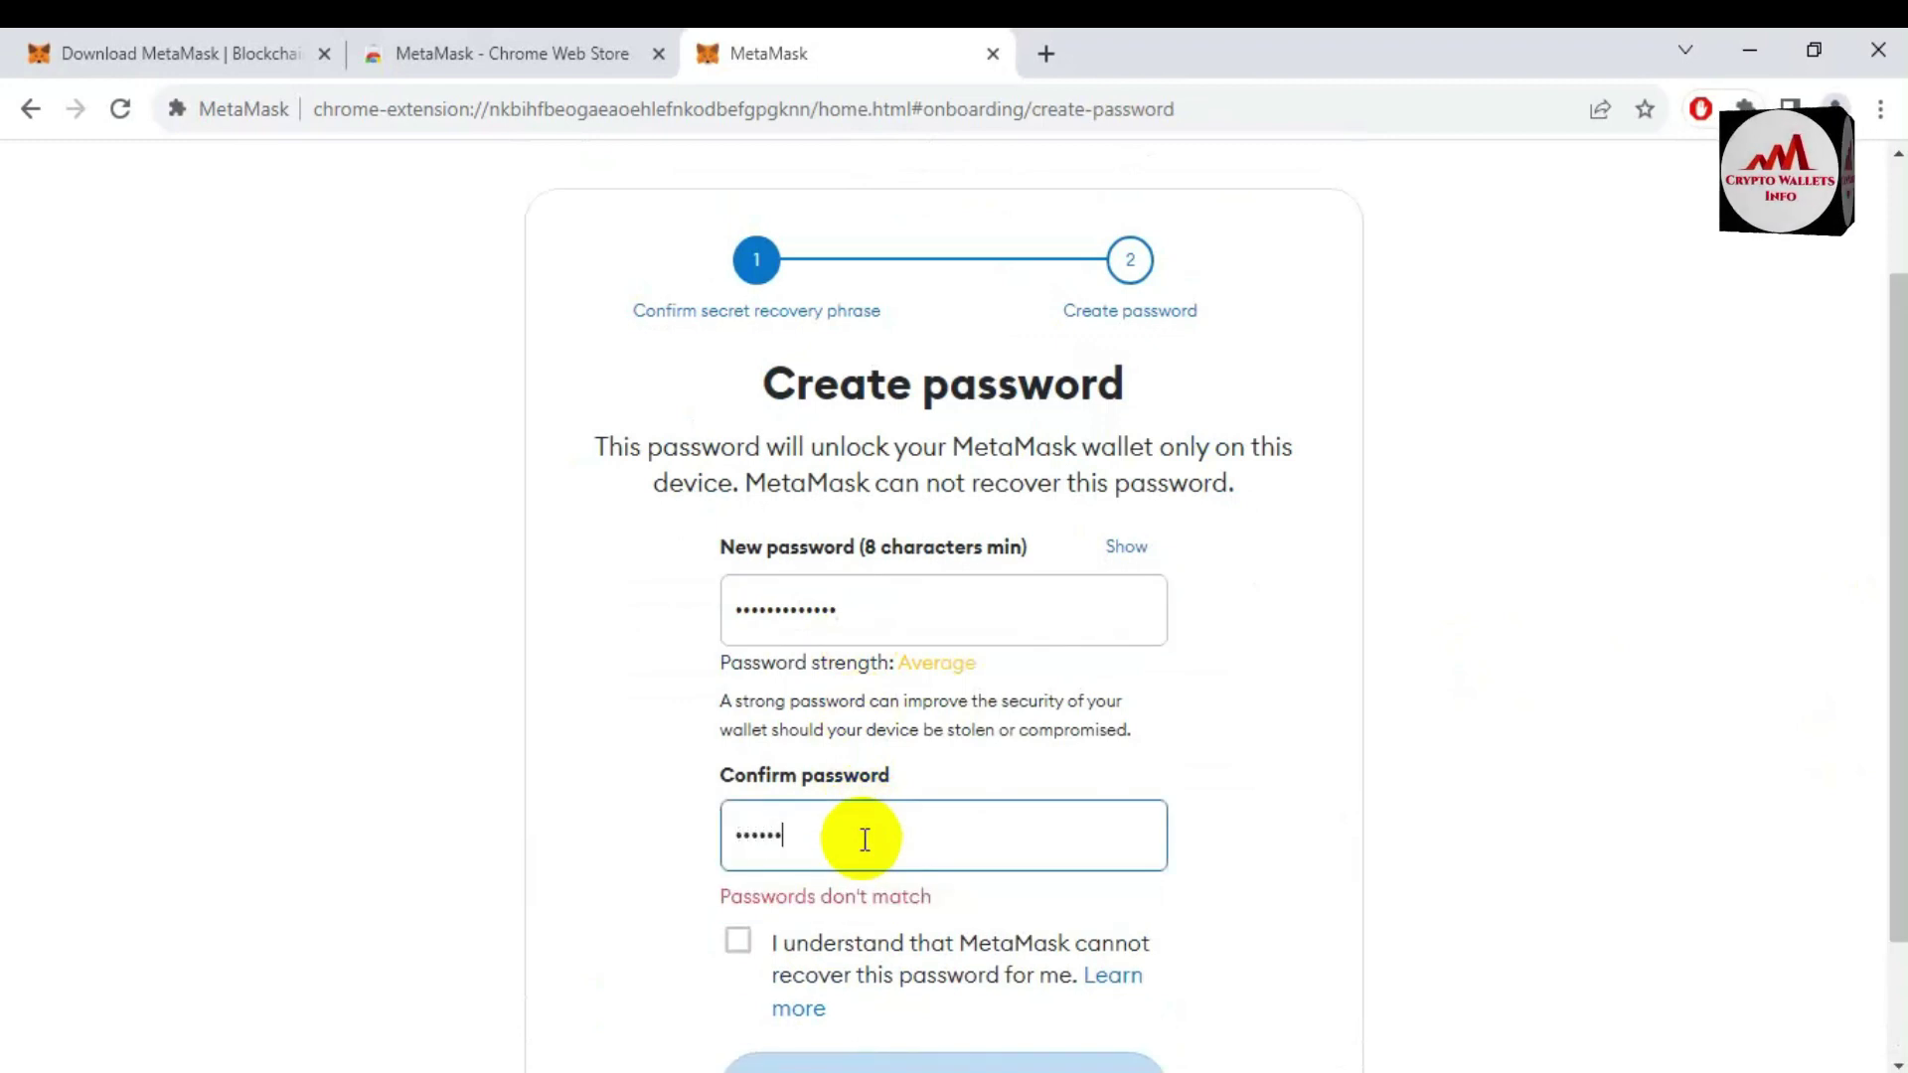
type("••")
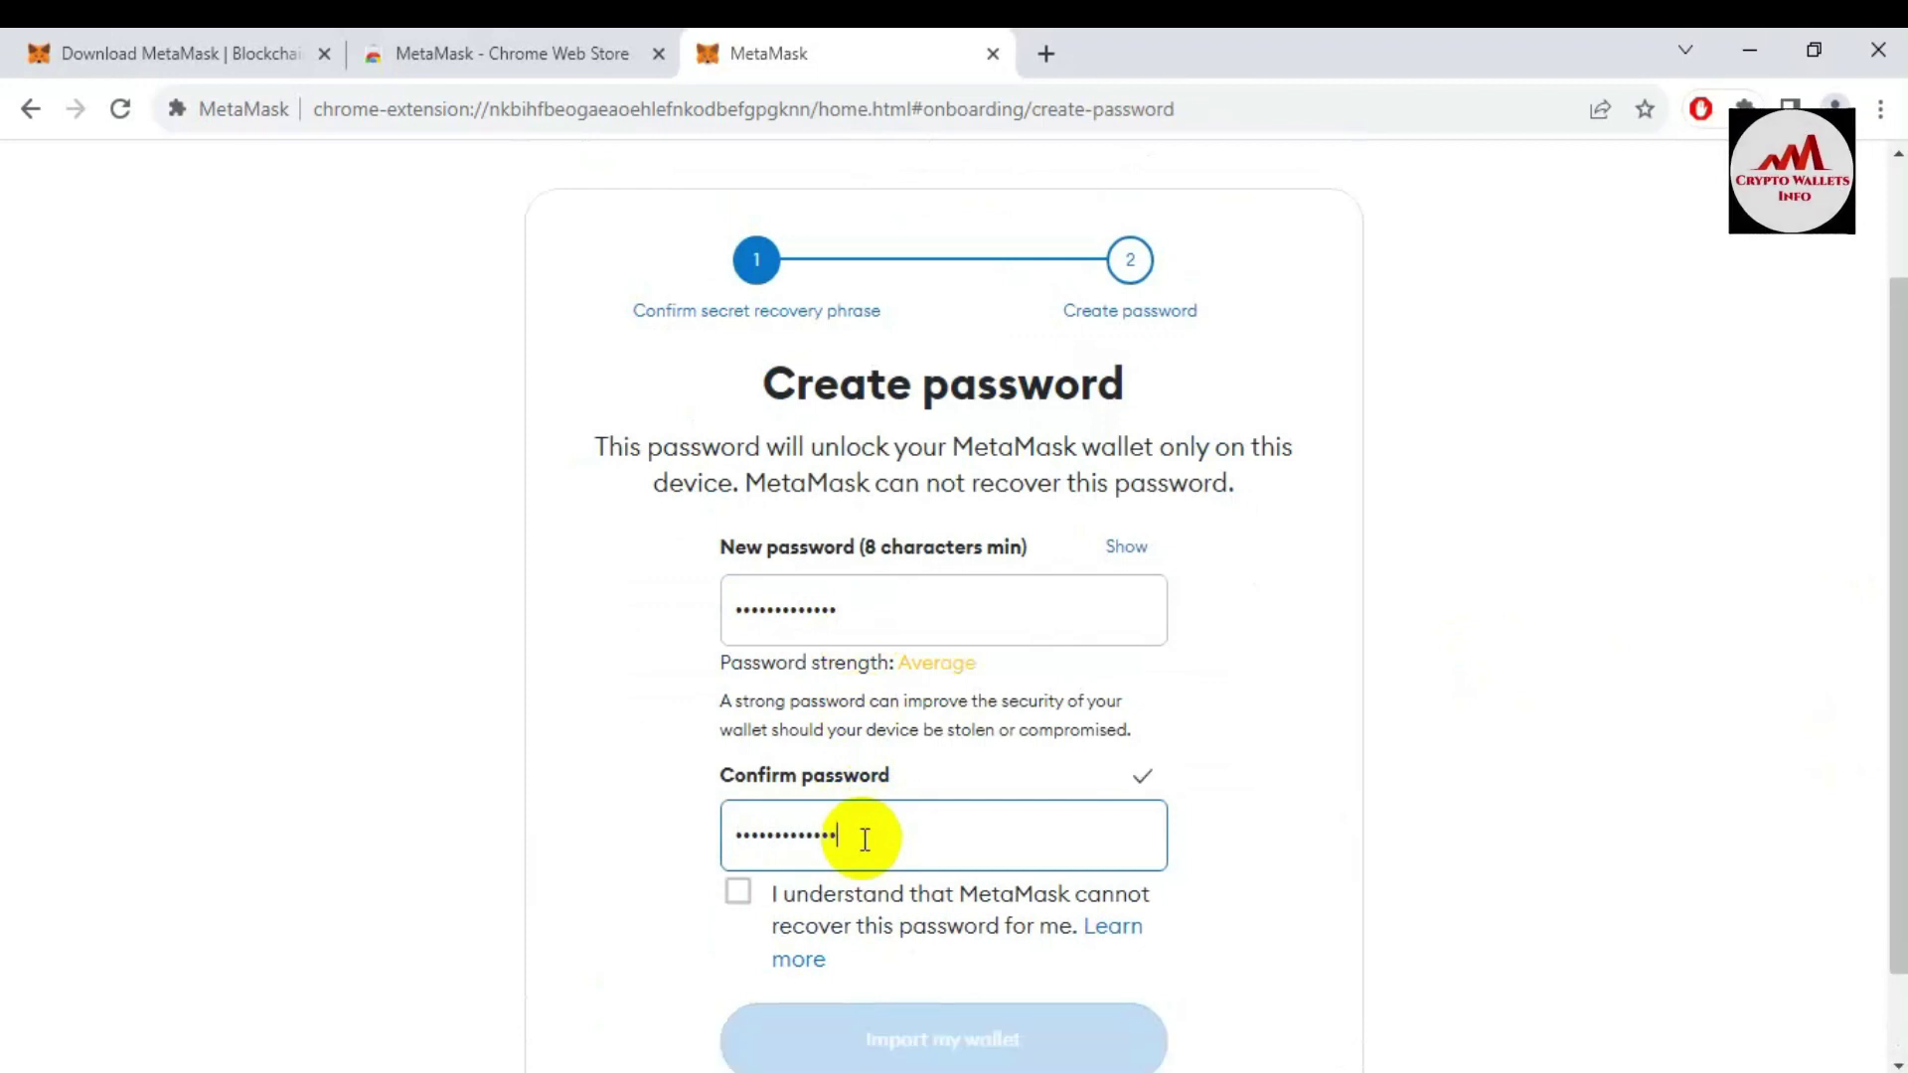
left_click(740, 895)
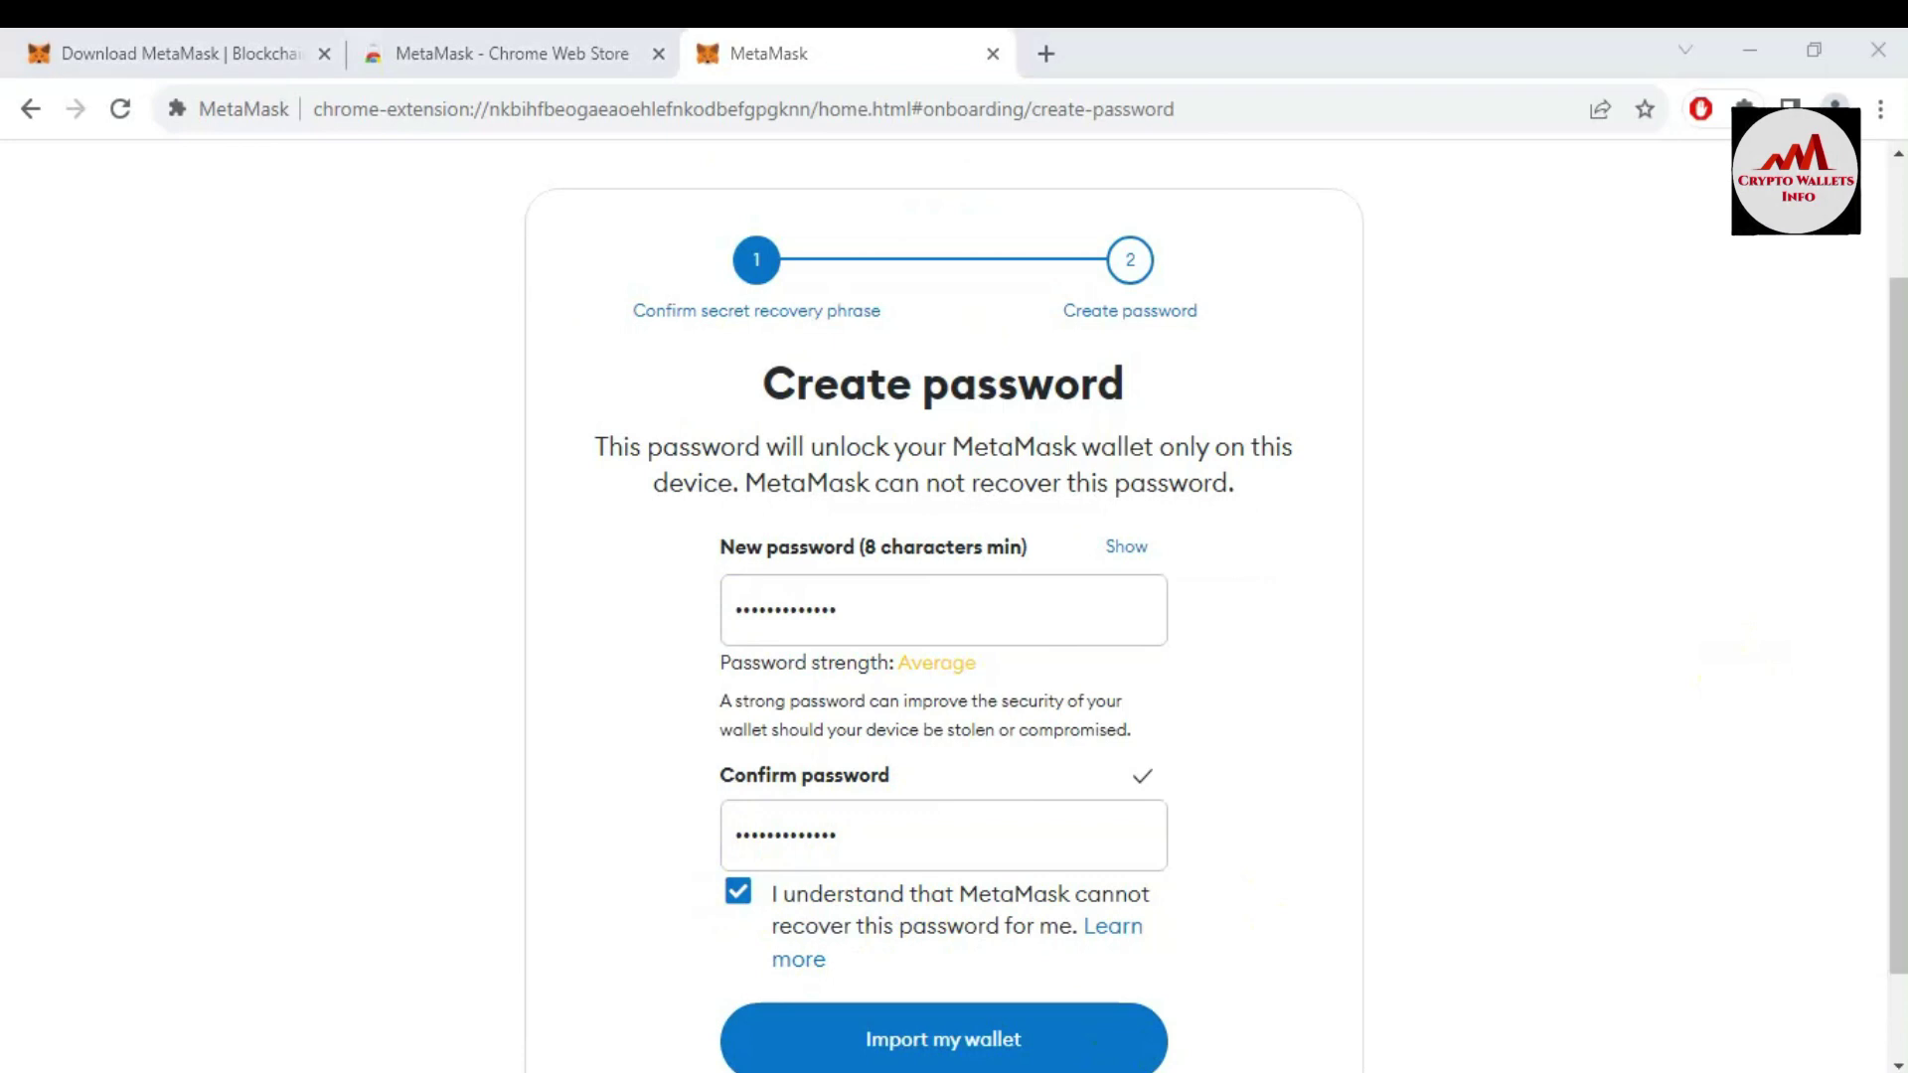
left_click_drag(1899, 603, 1888, 785)
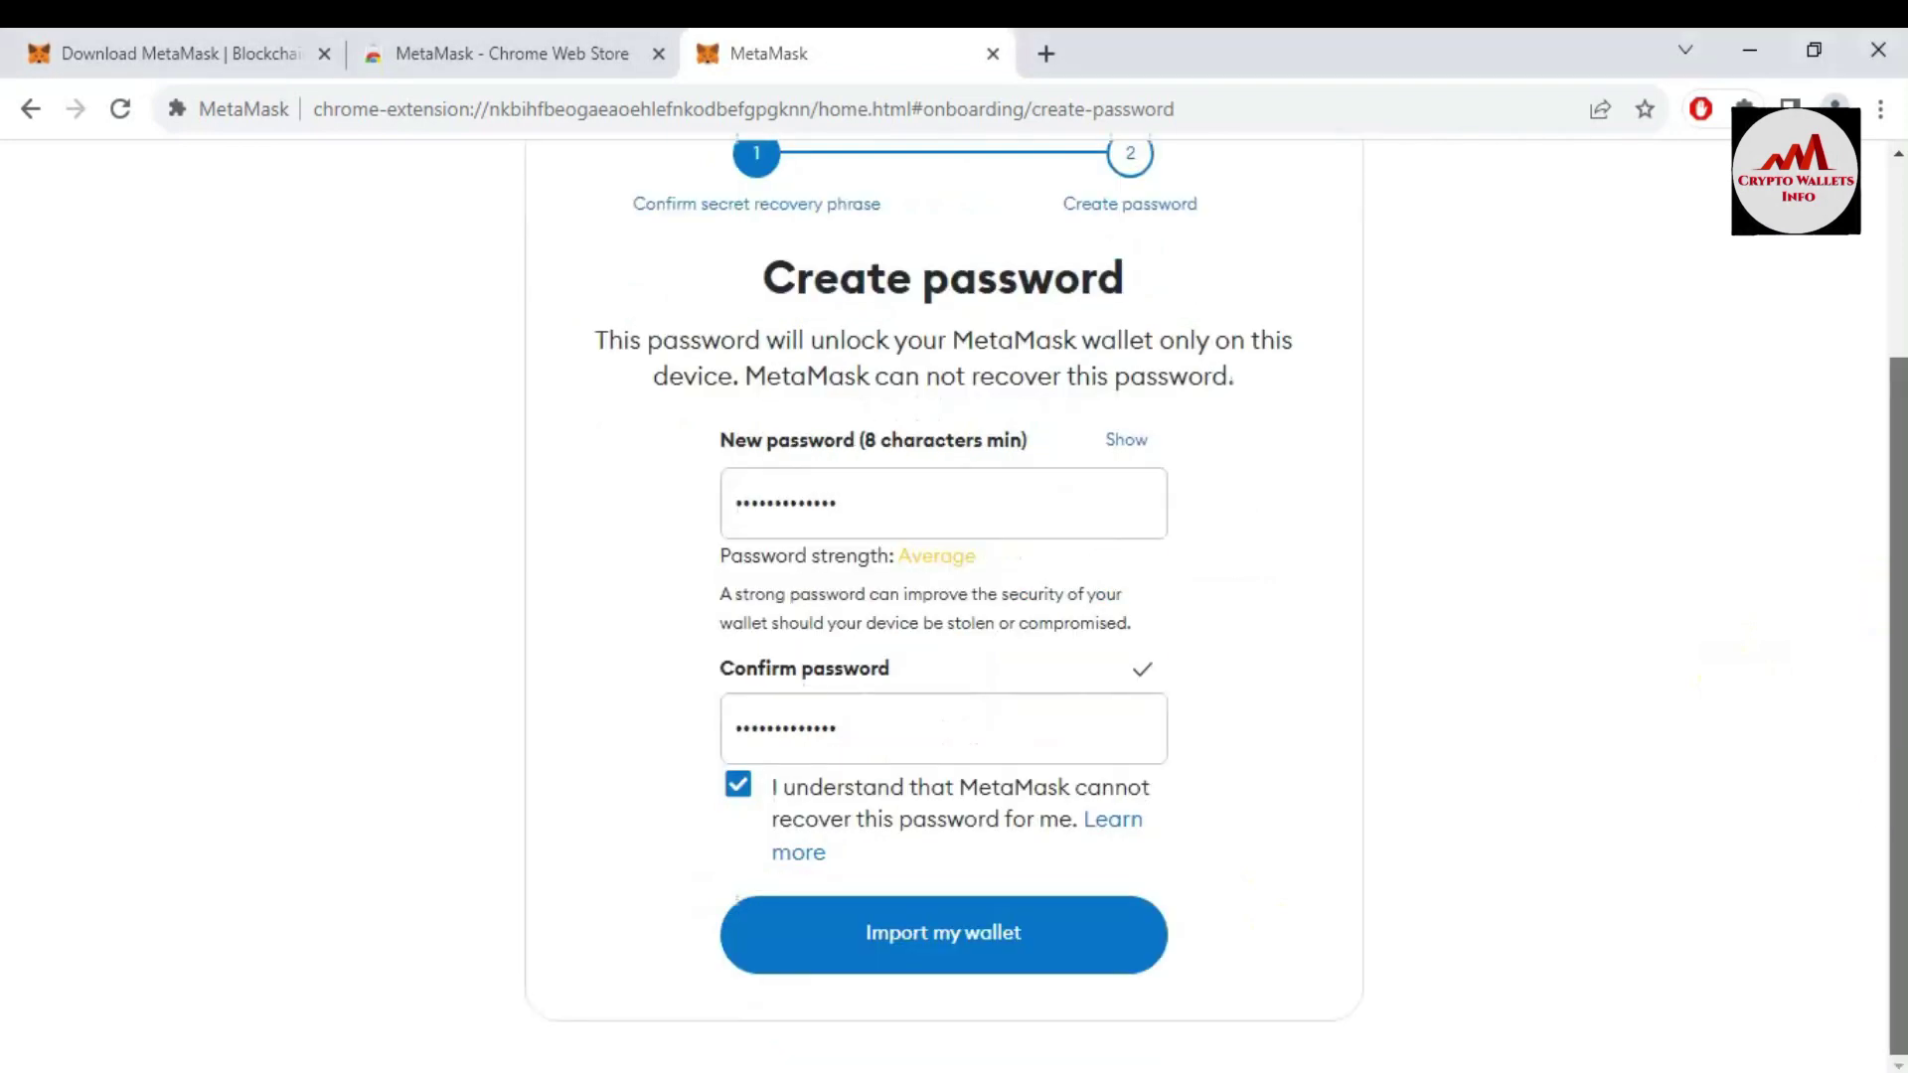
Import the wallet, step through Got it, Next and Done, and dismiss the Swaps announcement.
left_click(997, 939)
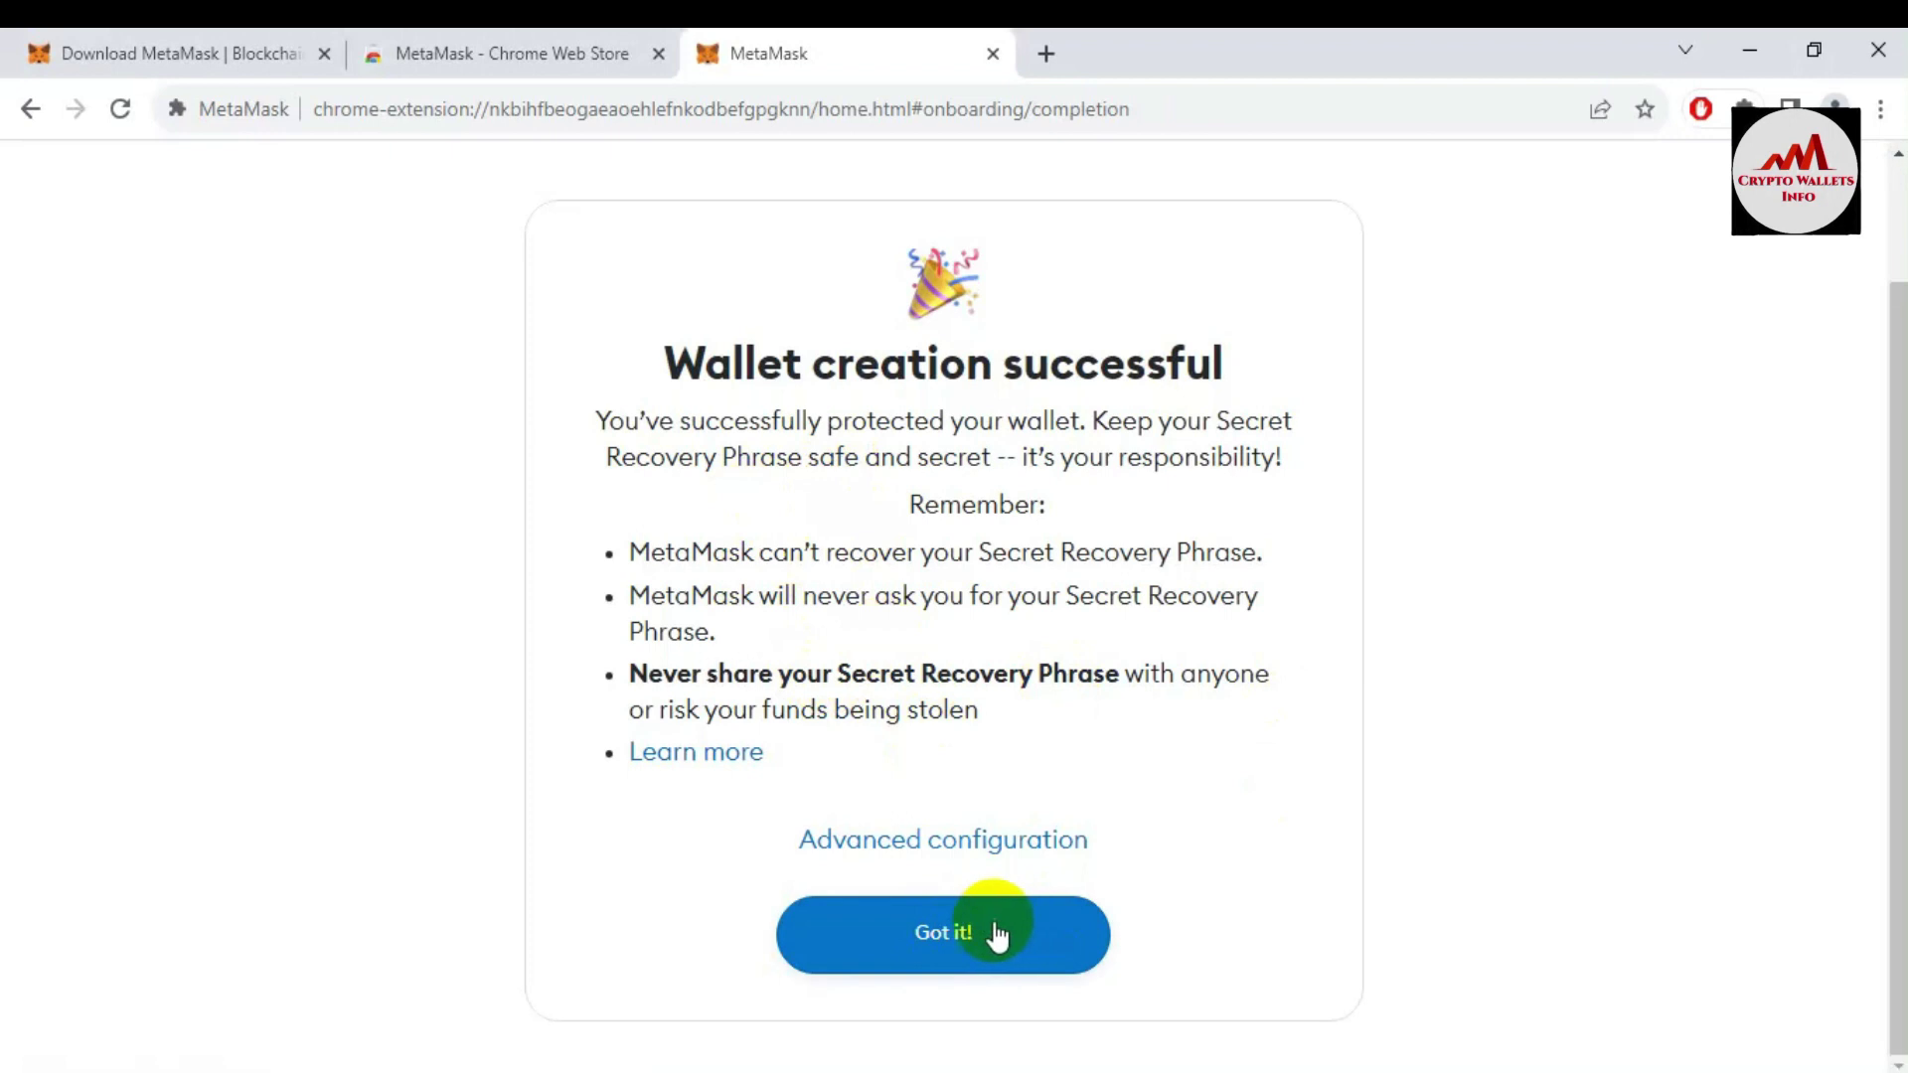
left_click(962, 937)
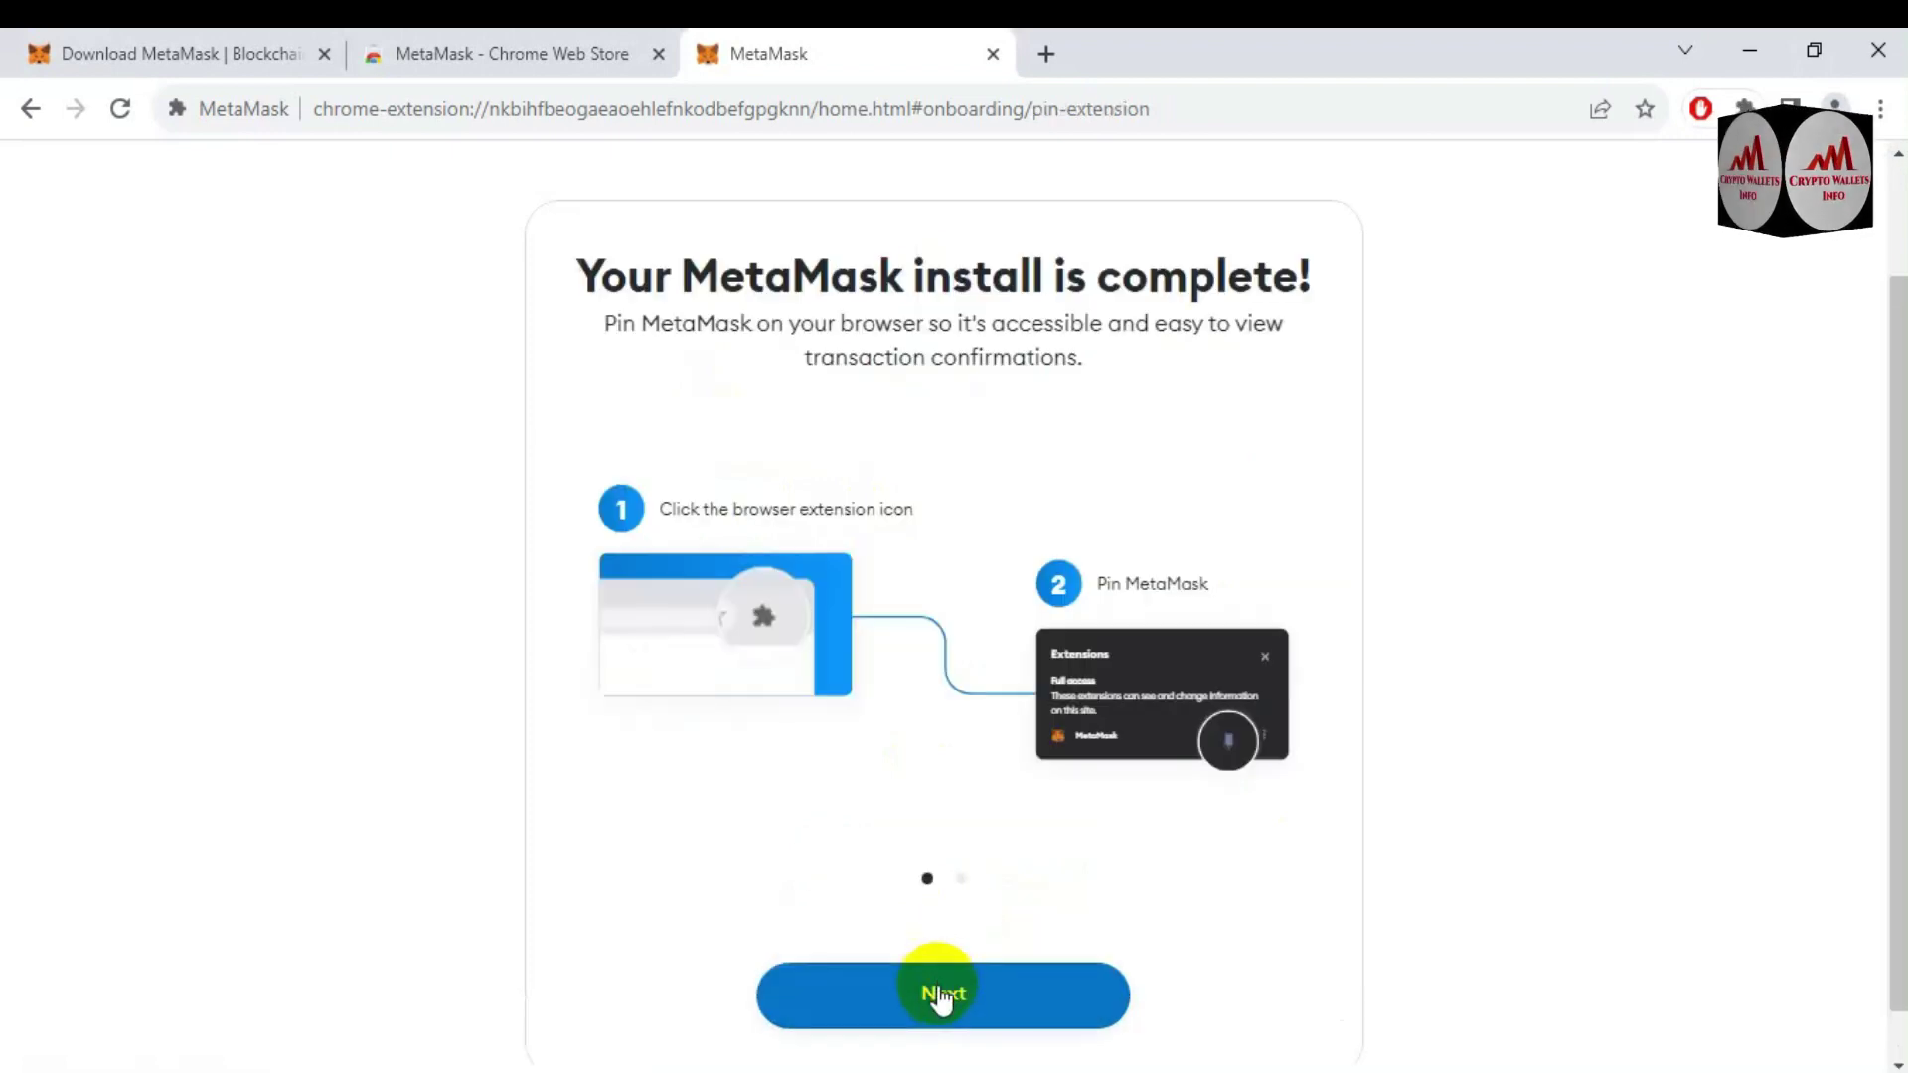
left_click(942, 997)
left_click(940, 994)
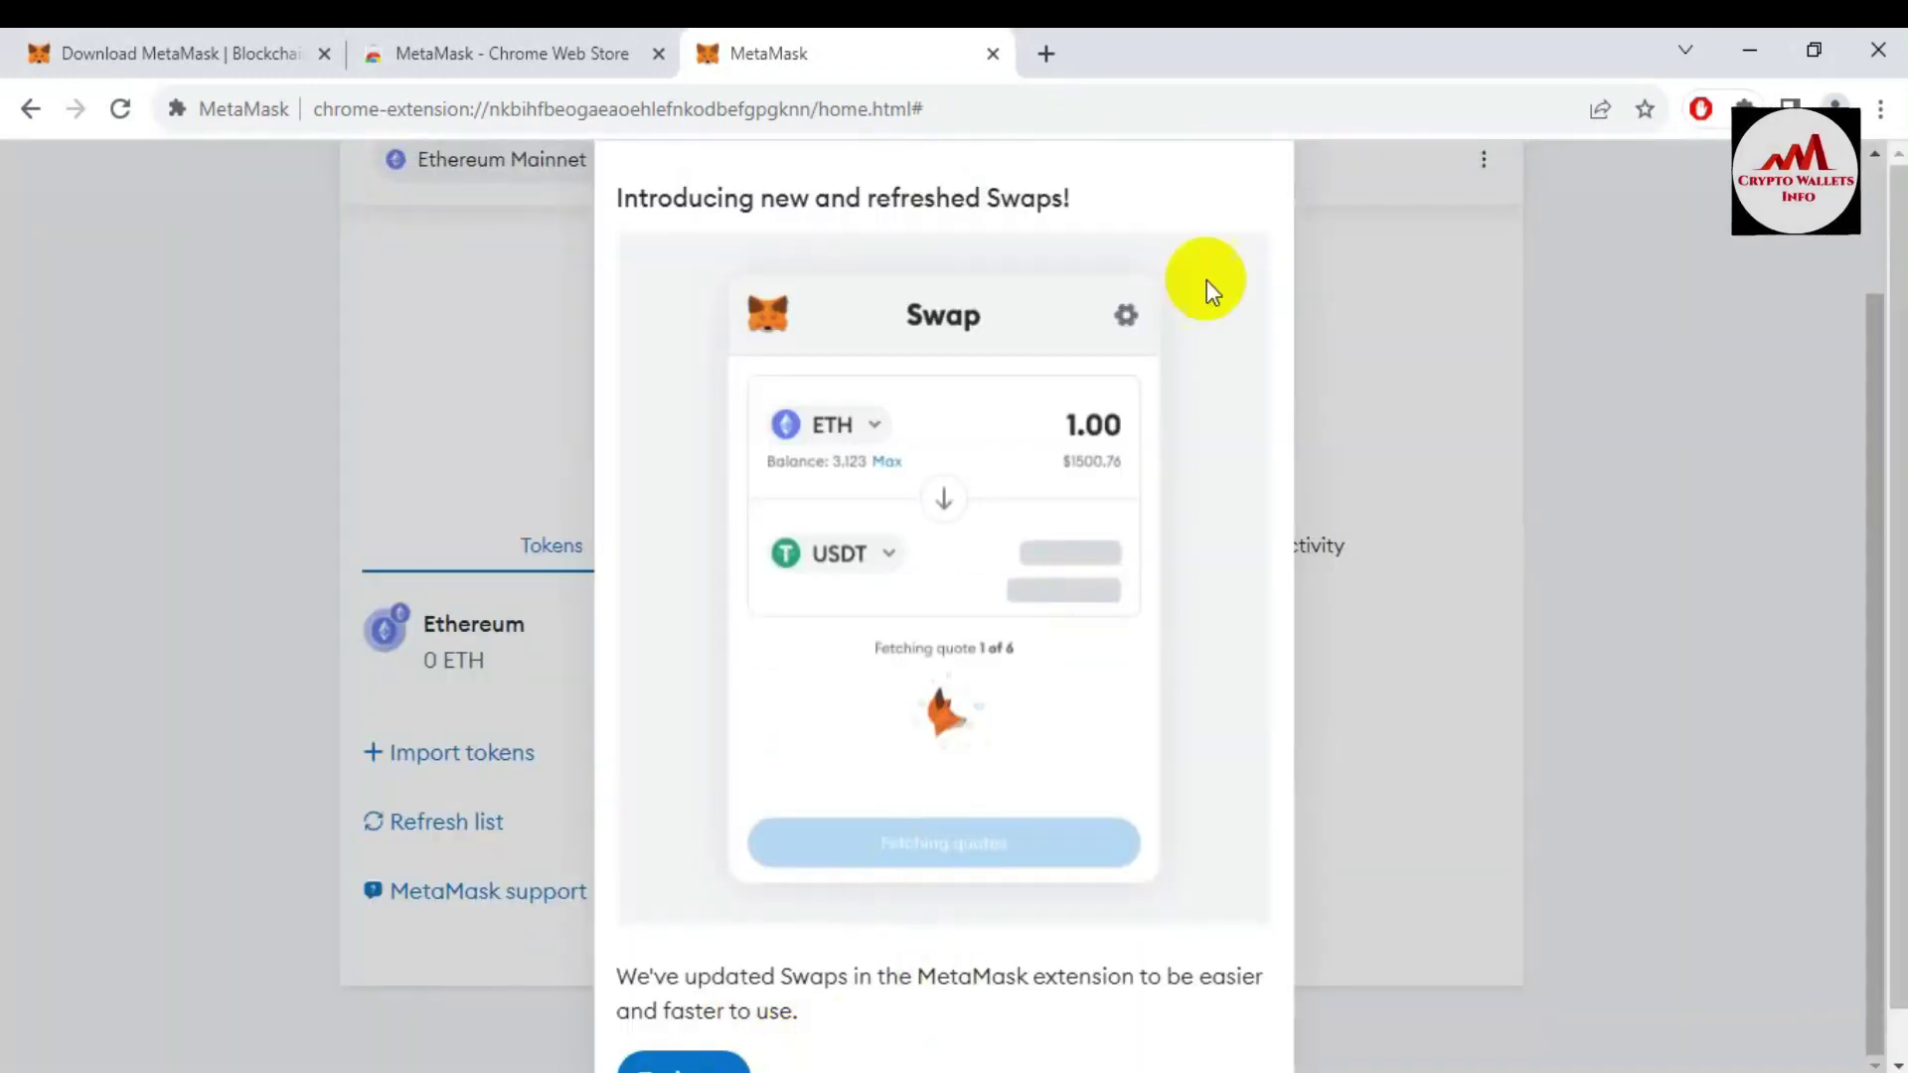
left_click(1859, 696)
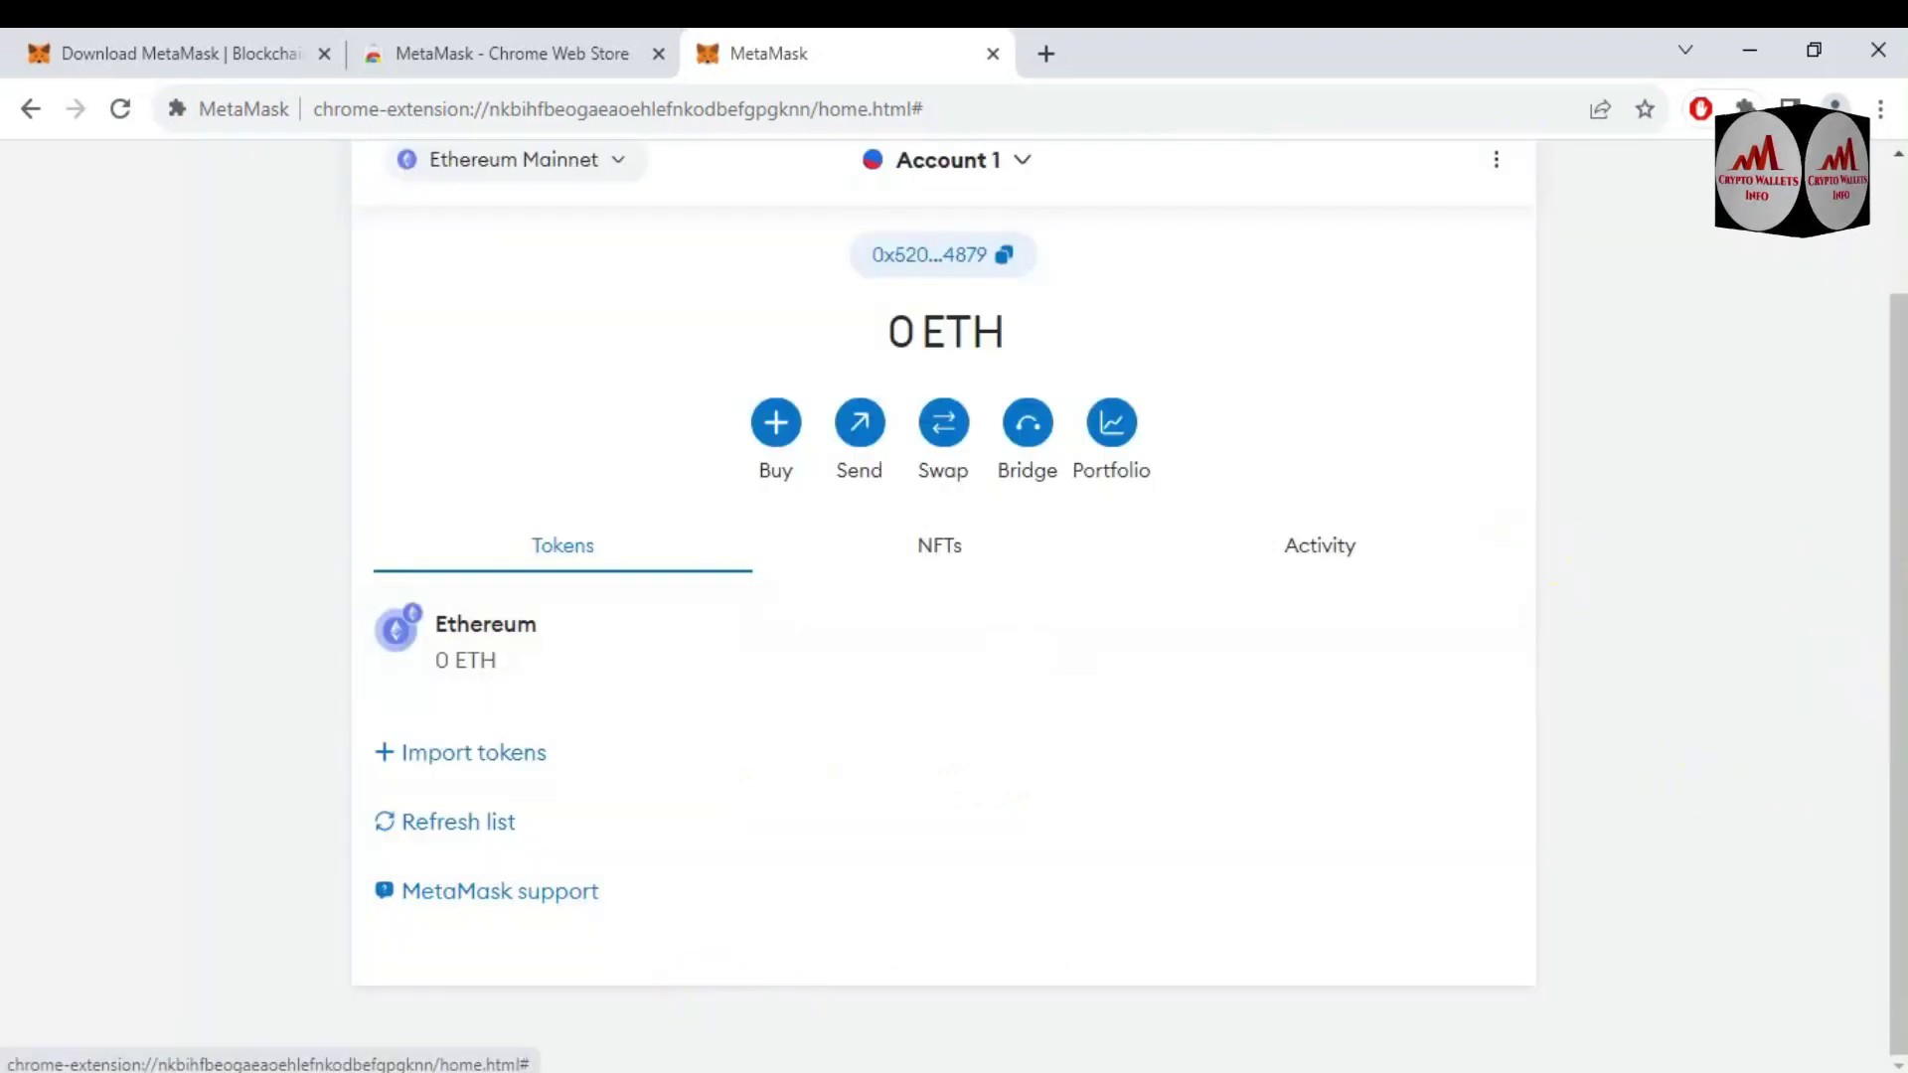
scroll(1888, 630, "up", 2)
scroll(1874, 639, "down", 2)
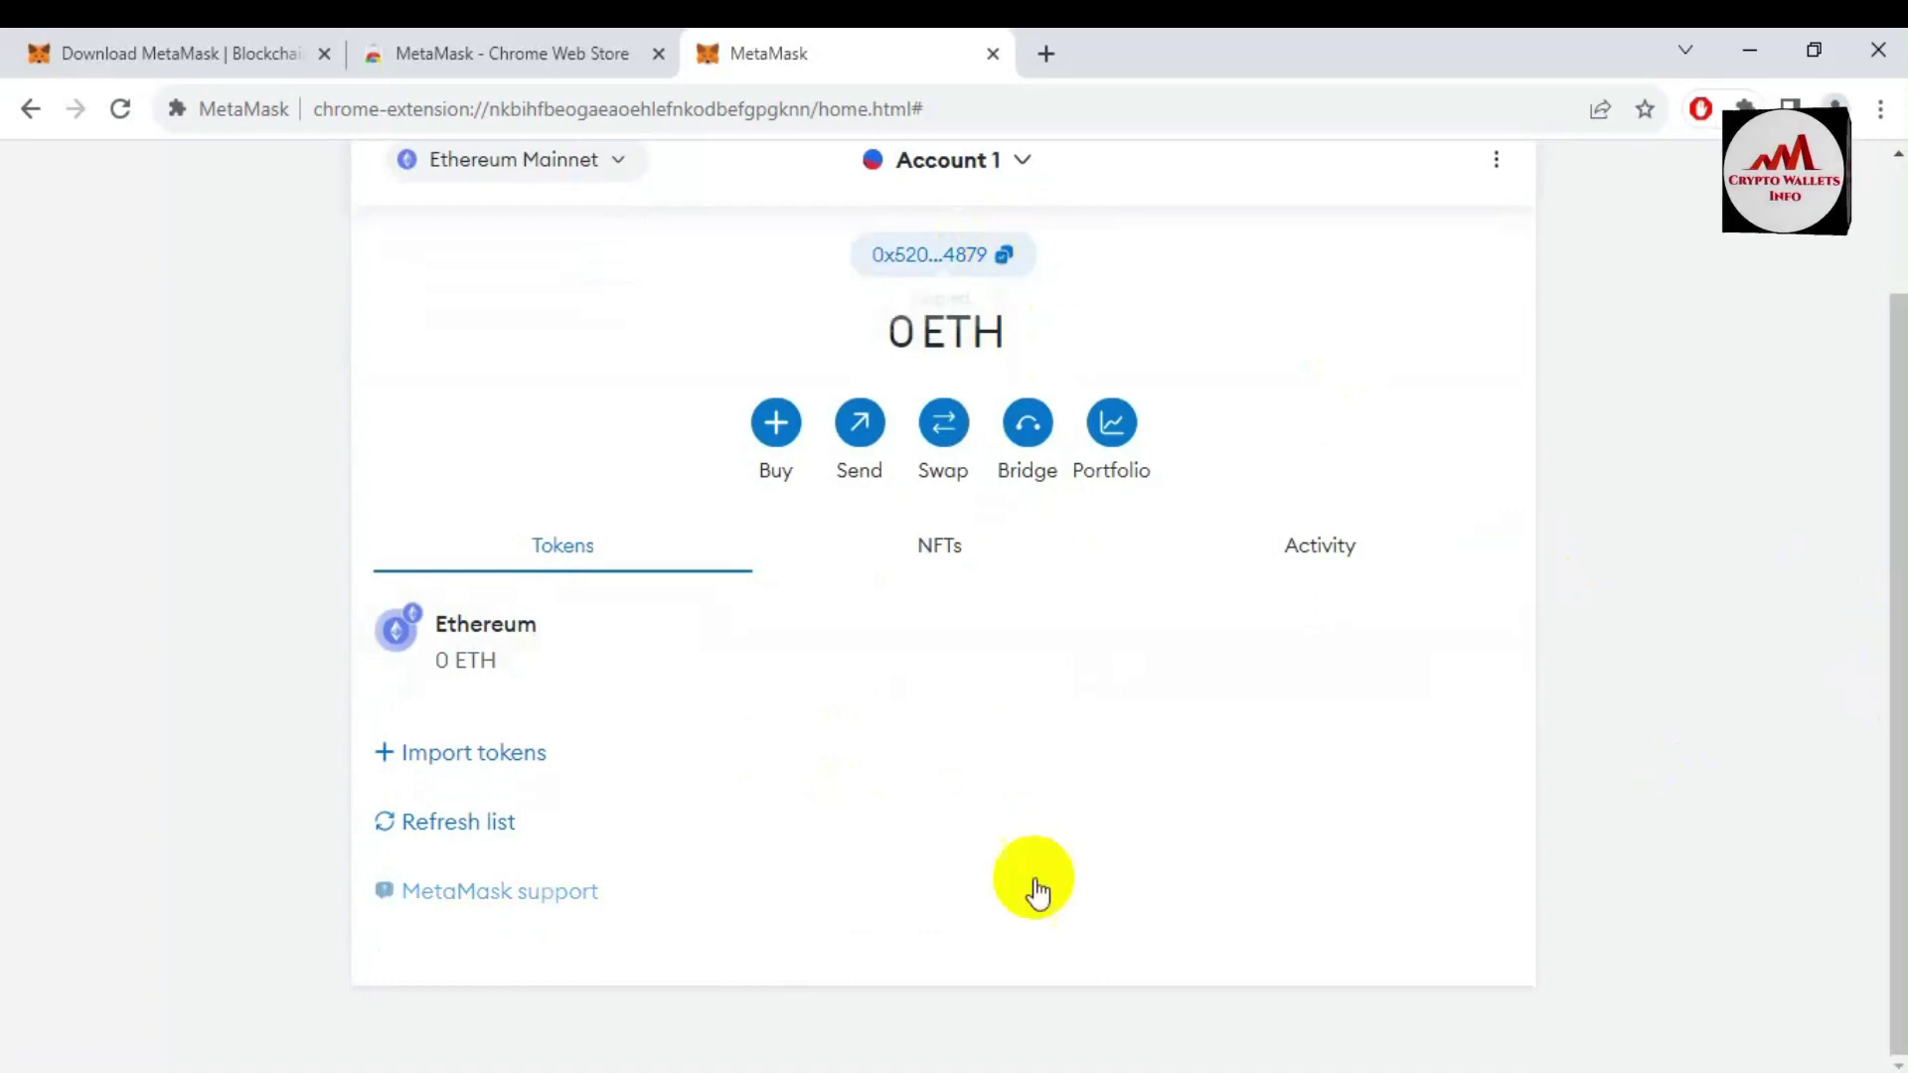
Paste the MetaMask address on a new Notepad line labelled 'metamask reth address', then return to Chrome.
left_click(1094, 1072)
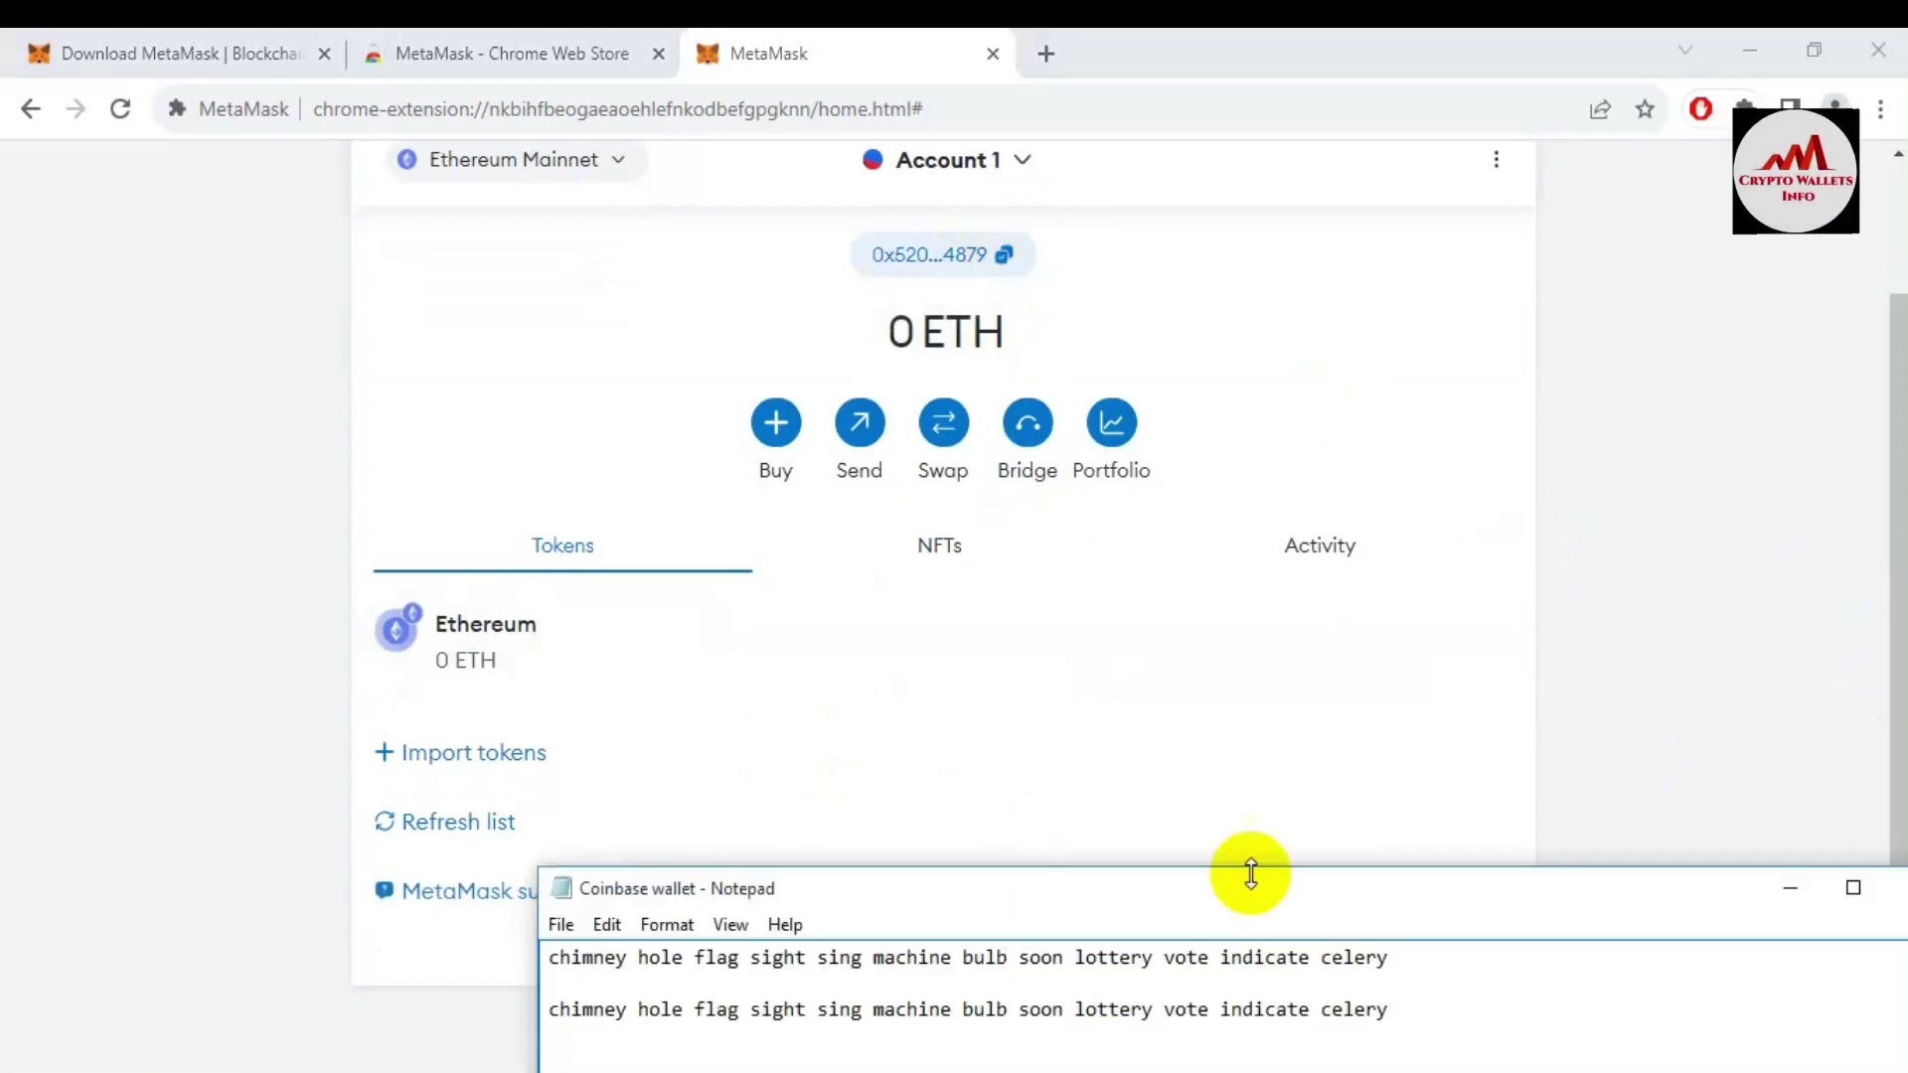
left_click_drag(1278, 885, 1254, 697)
key("Return")
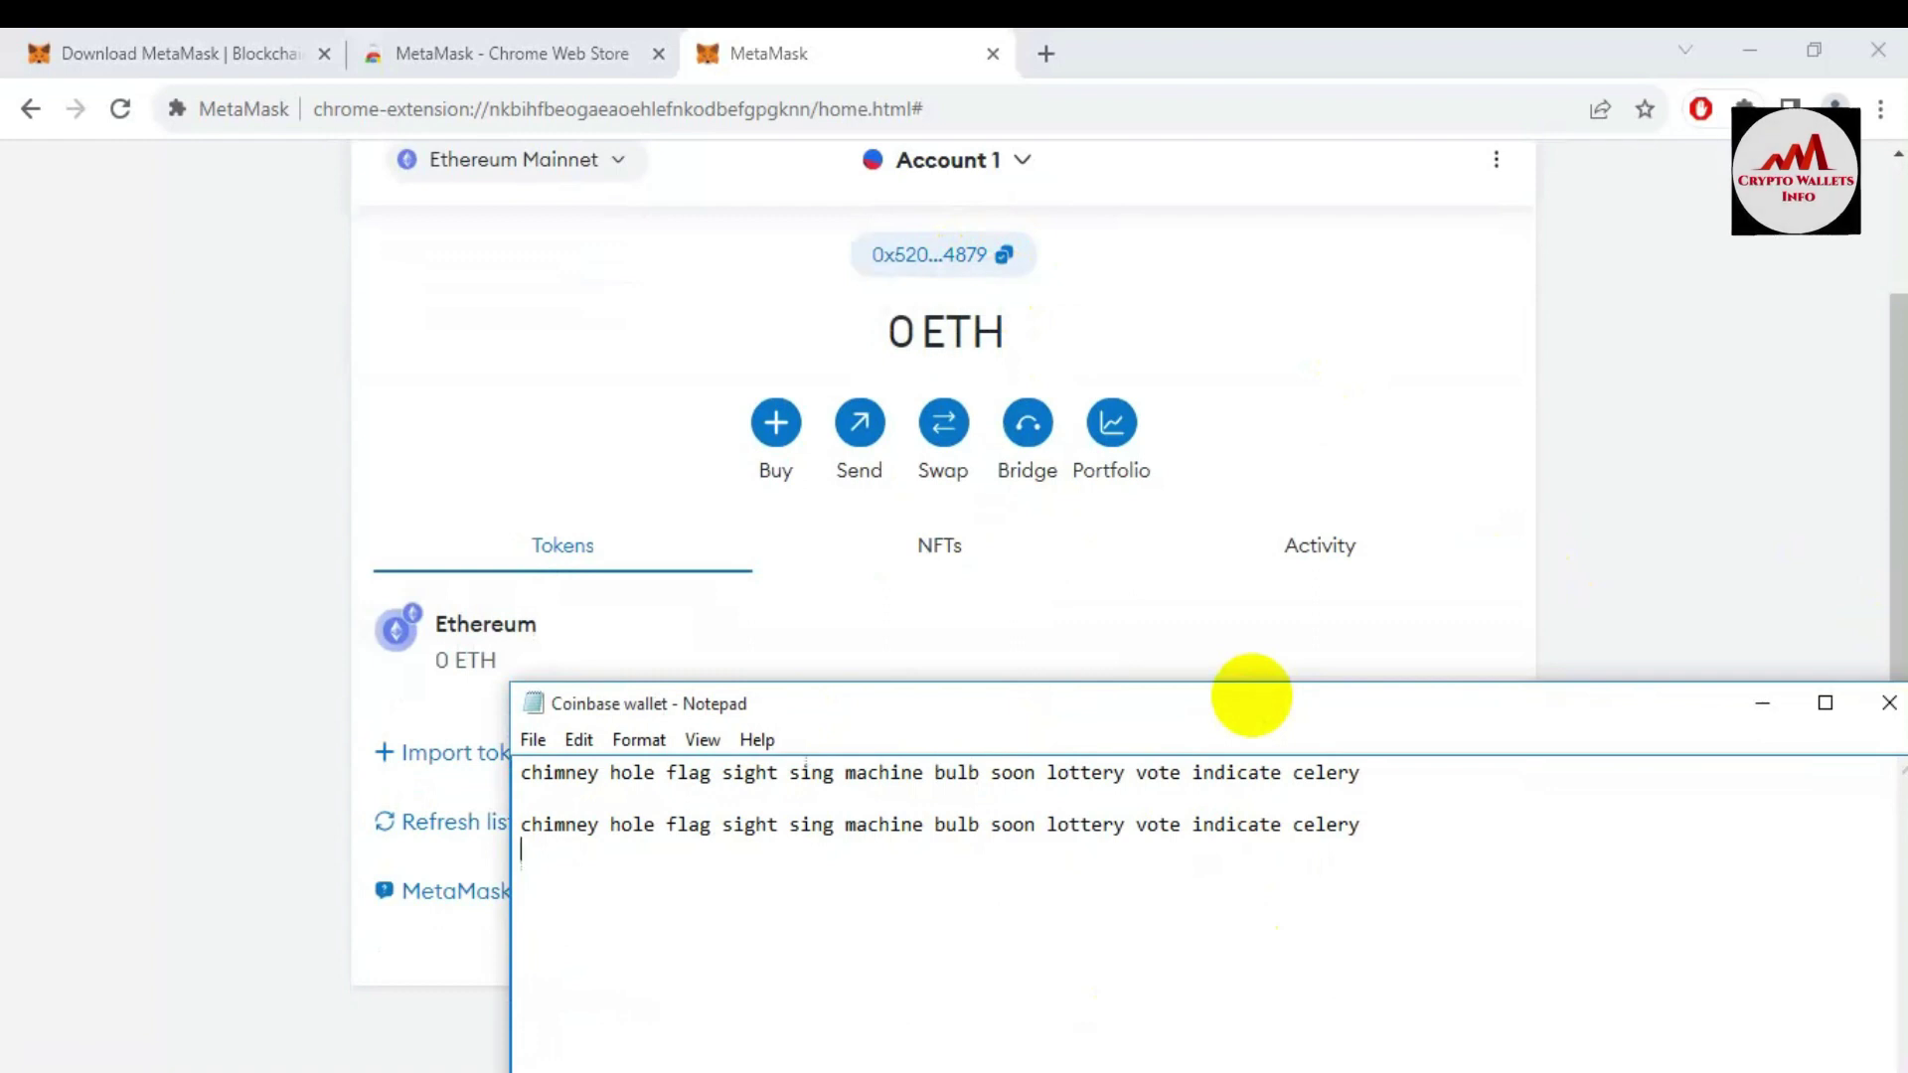
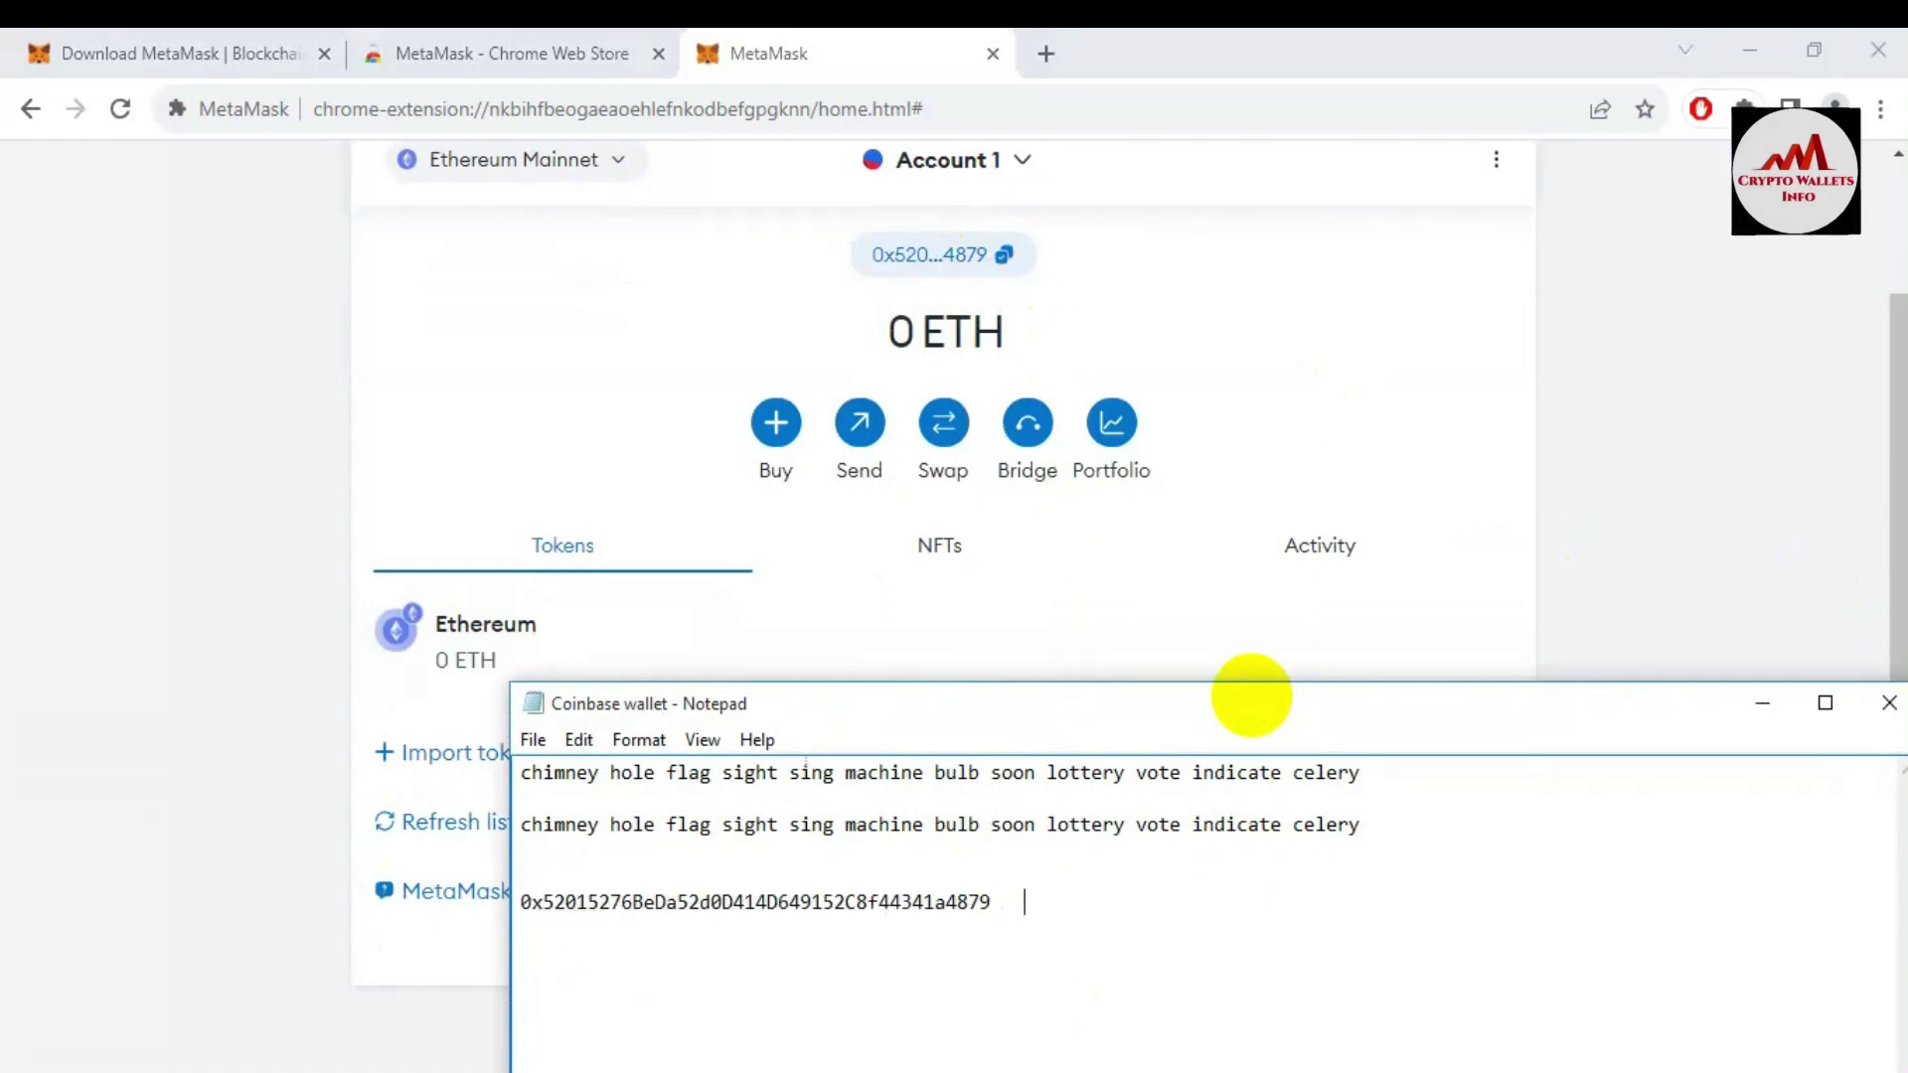
type("metamask ")
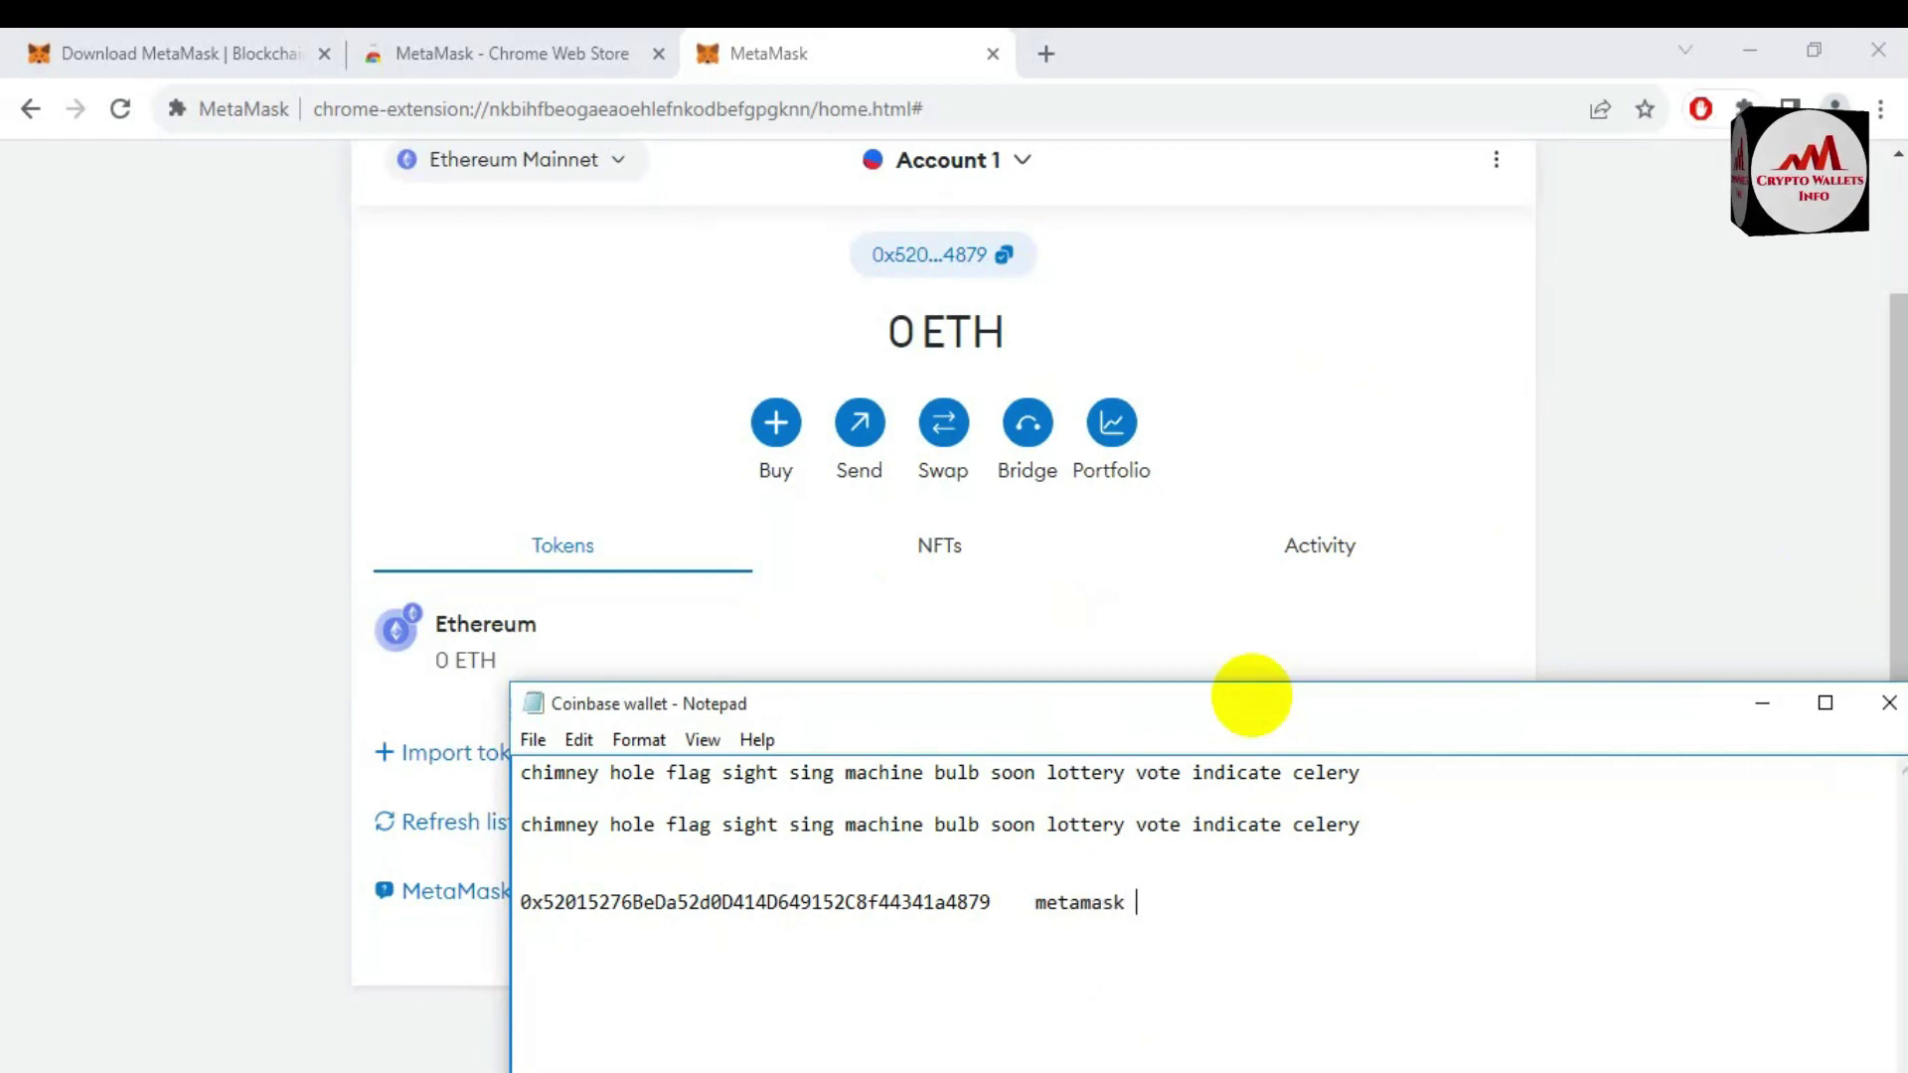
type("reth address")
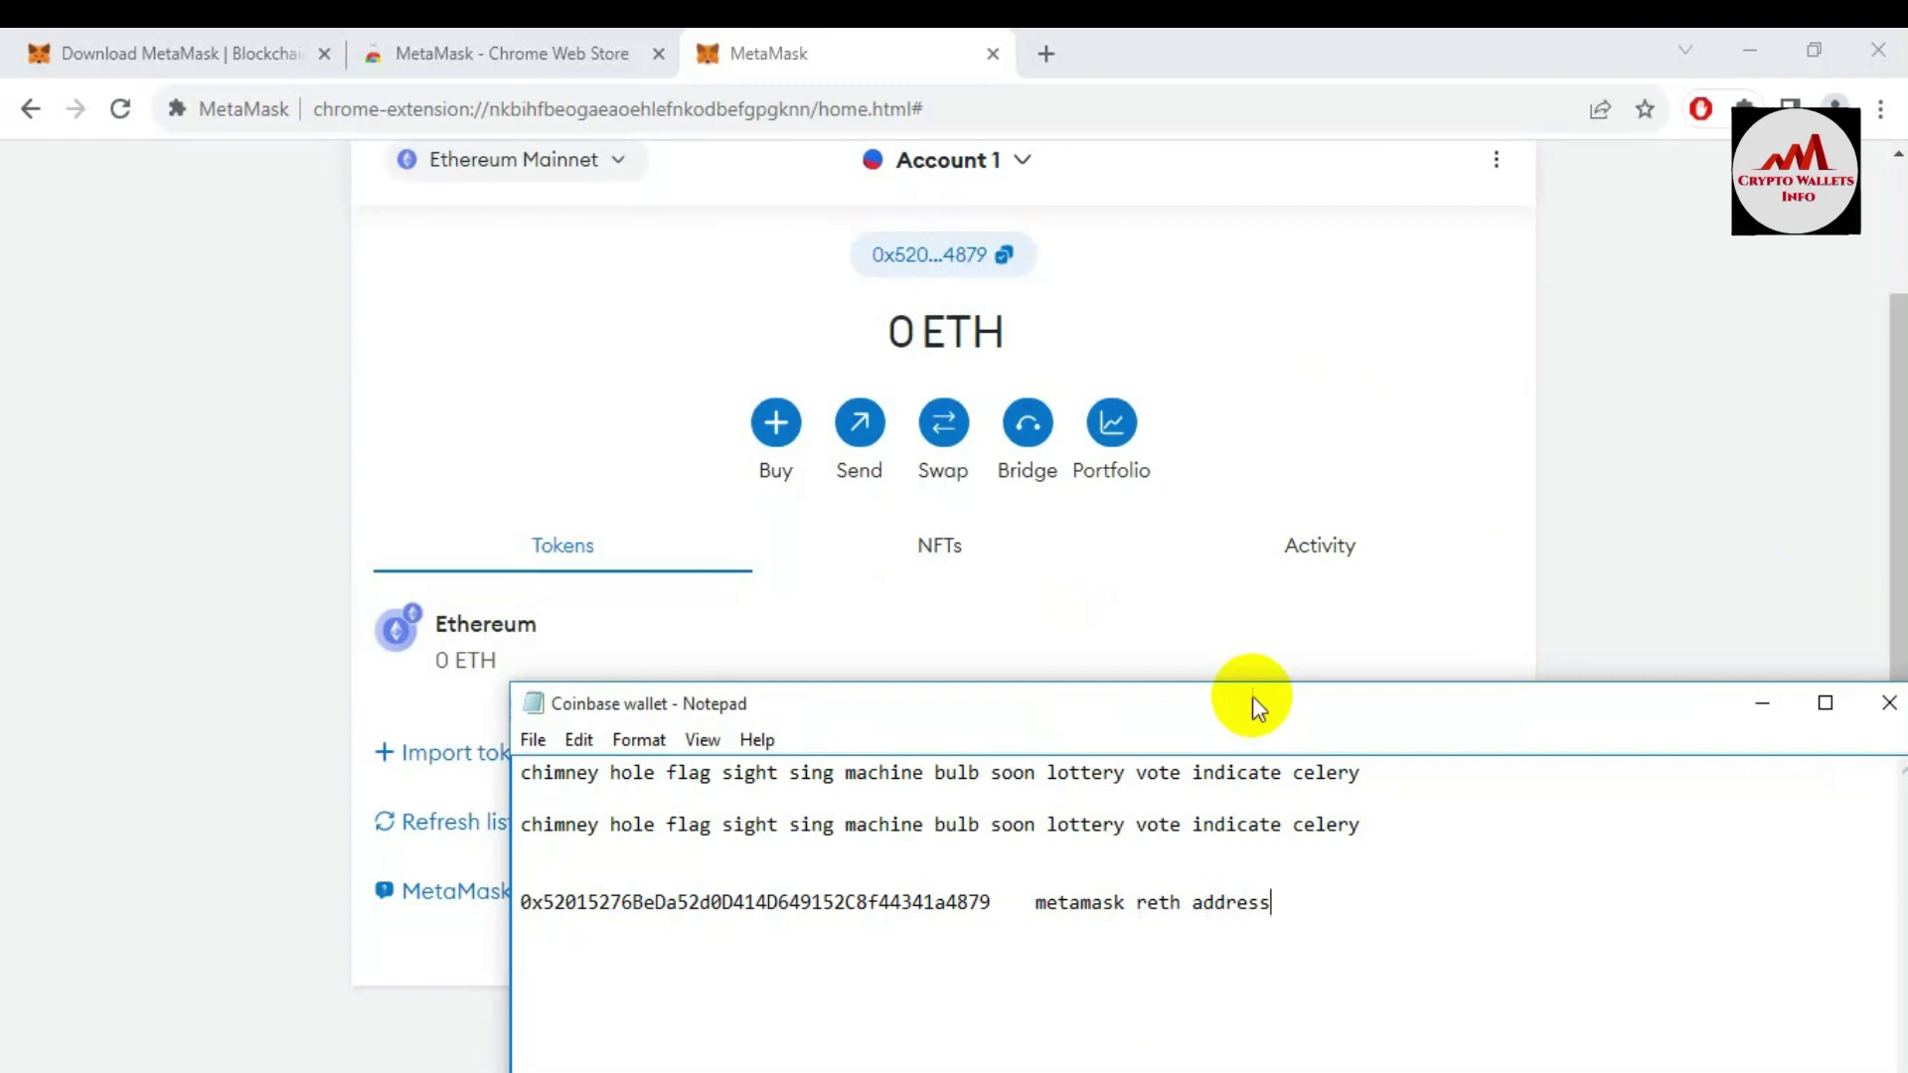
left_click(1678, 259)
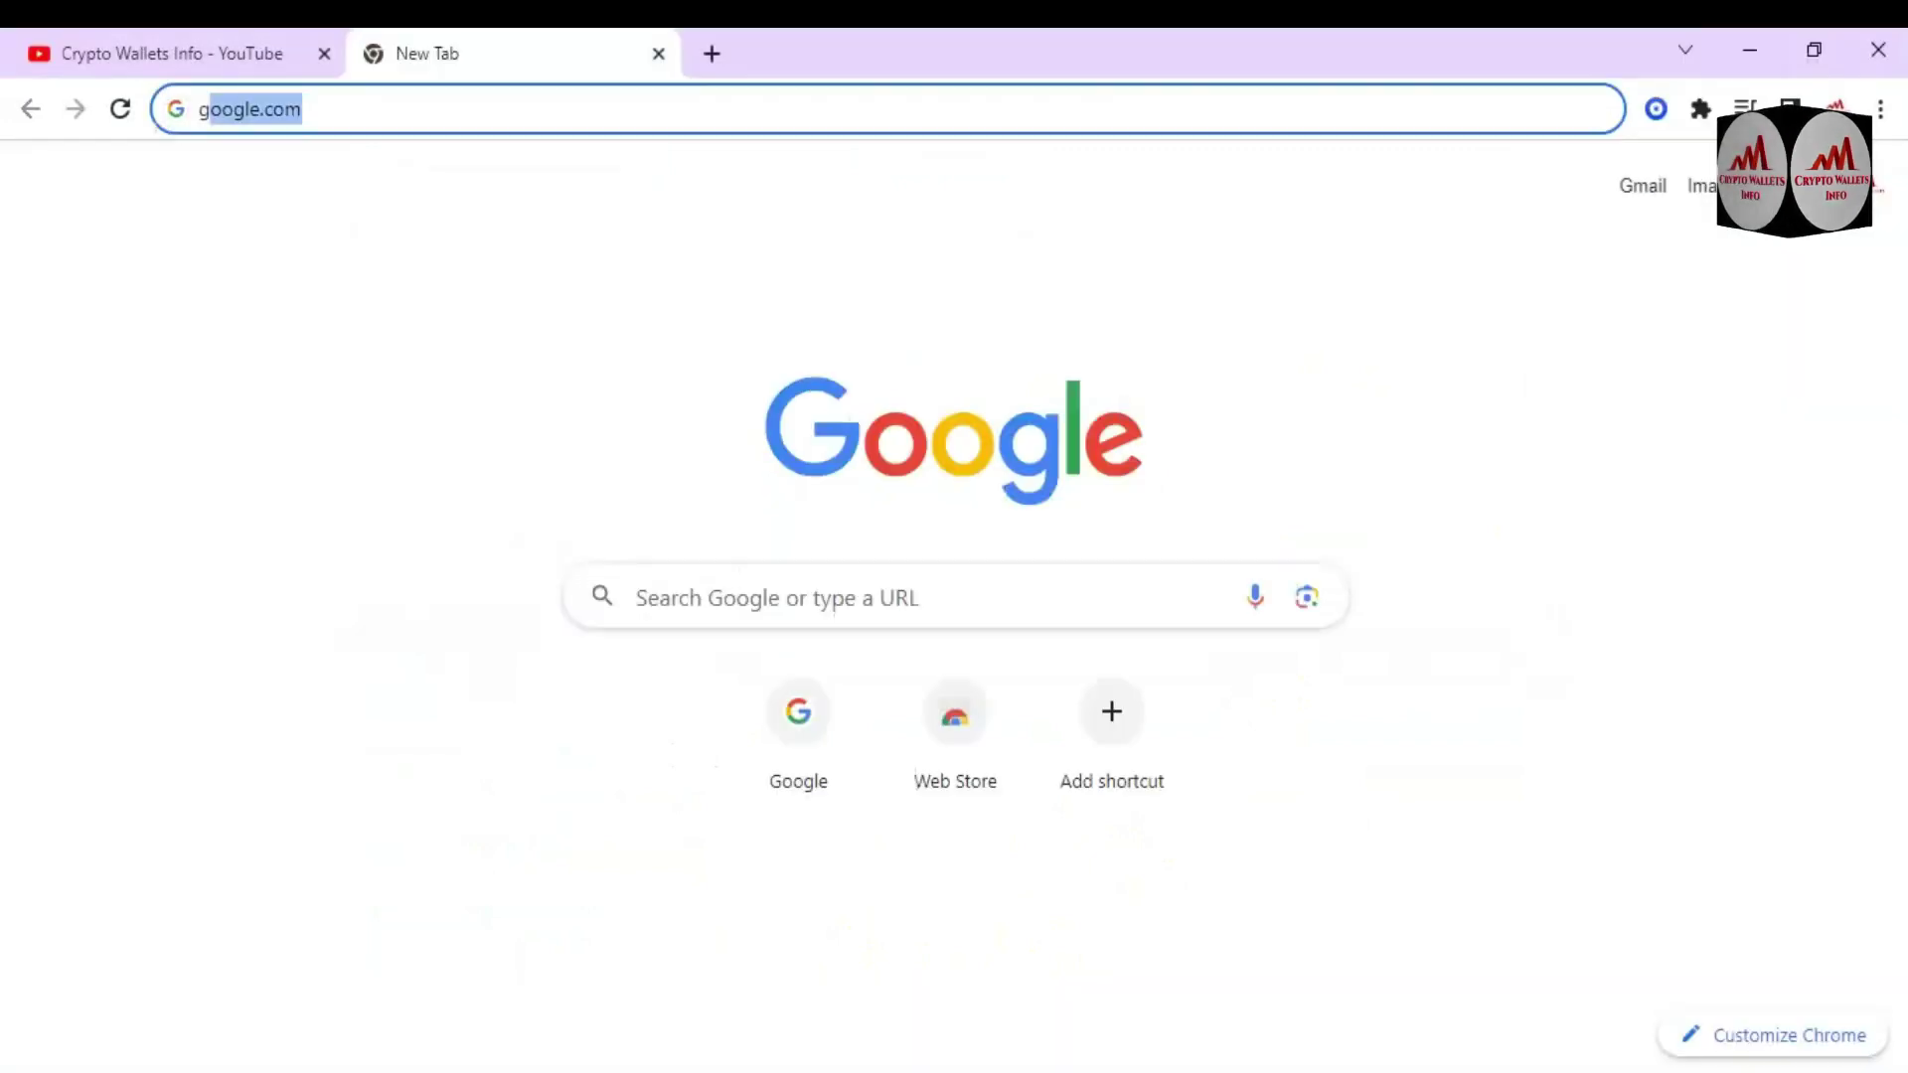
Unlock Coinbase Wallet with its password and go to the Assets overview and Receive list.
left_click(1658, 108)
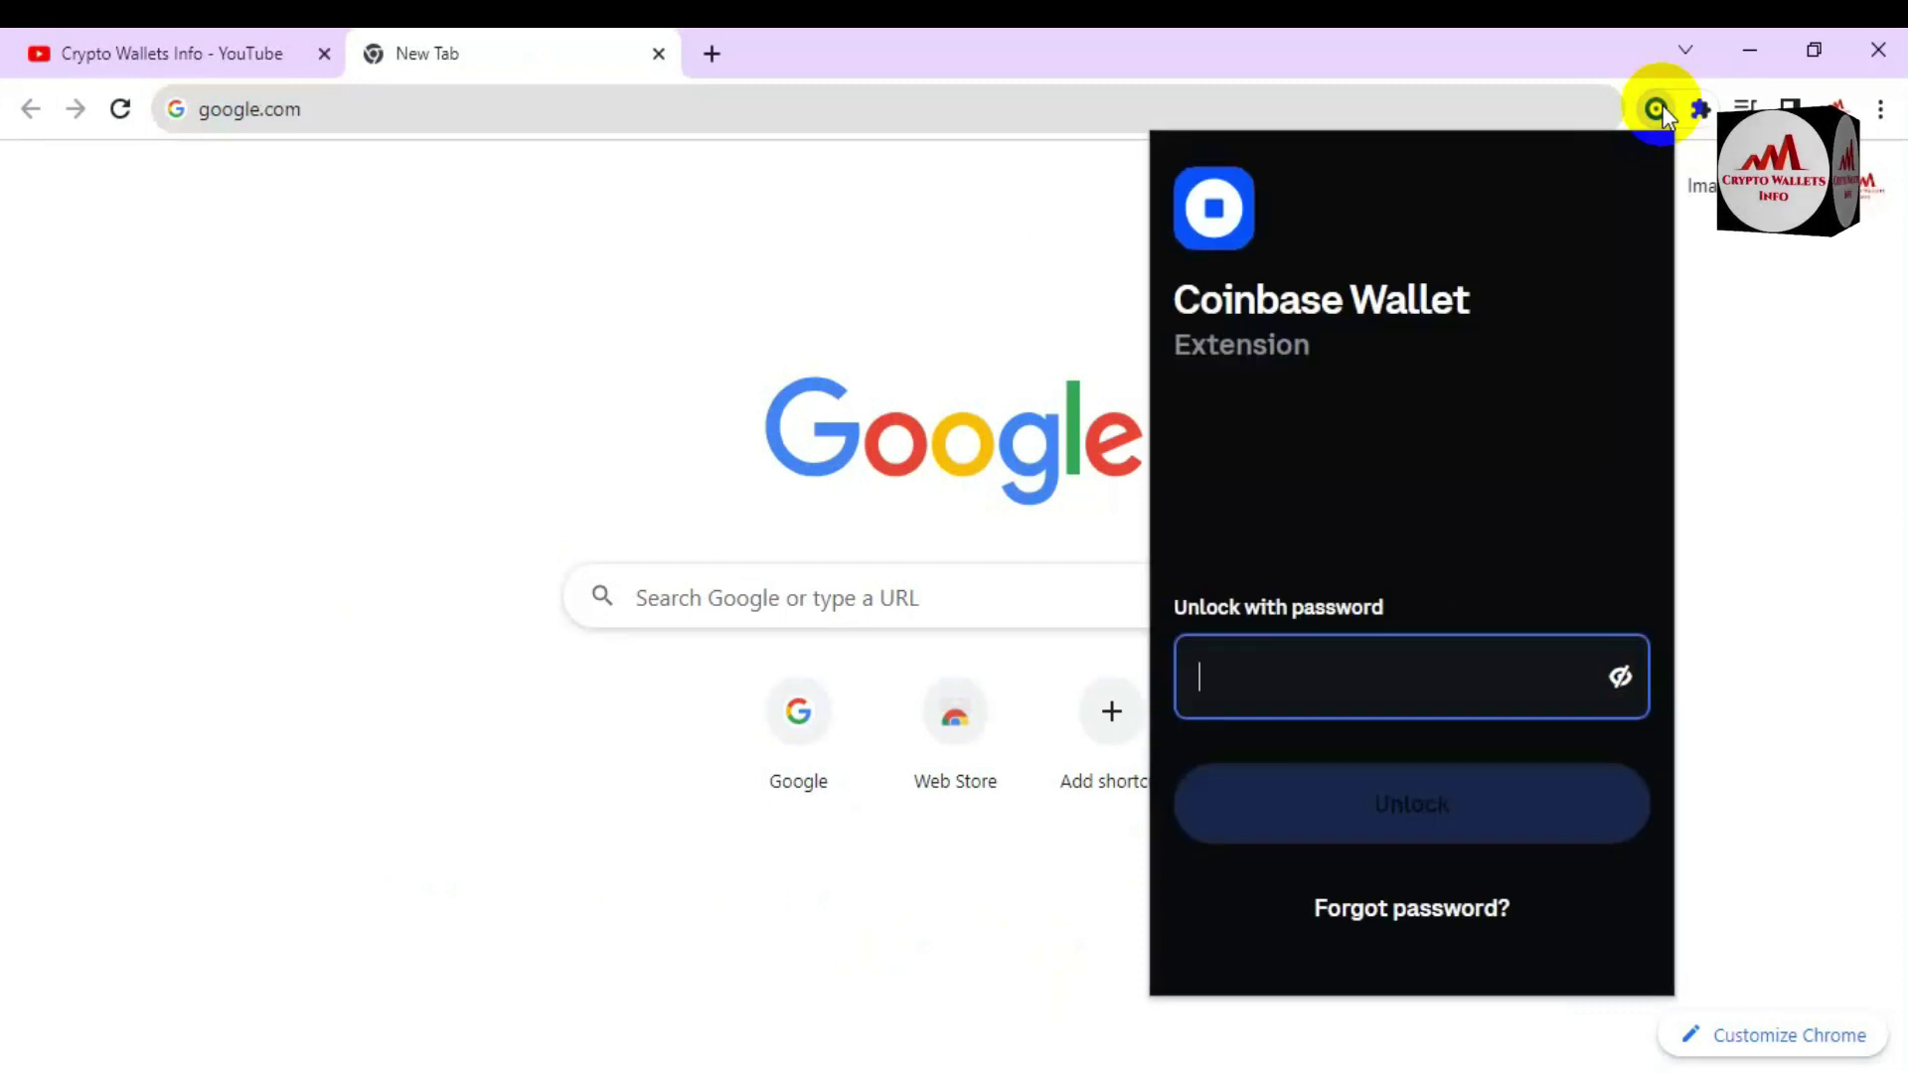
left_click(1427, 444)
type("***")
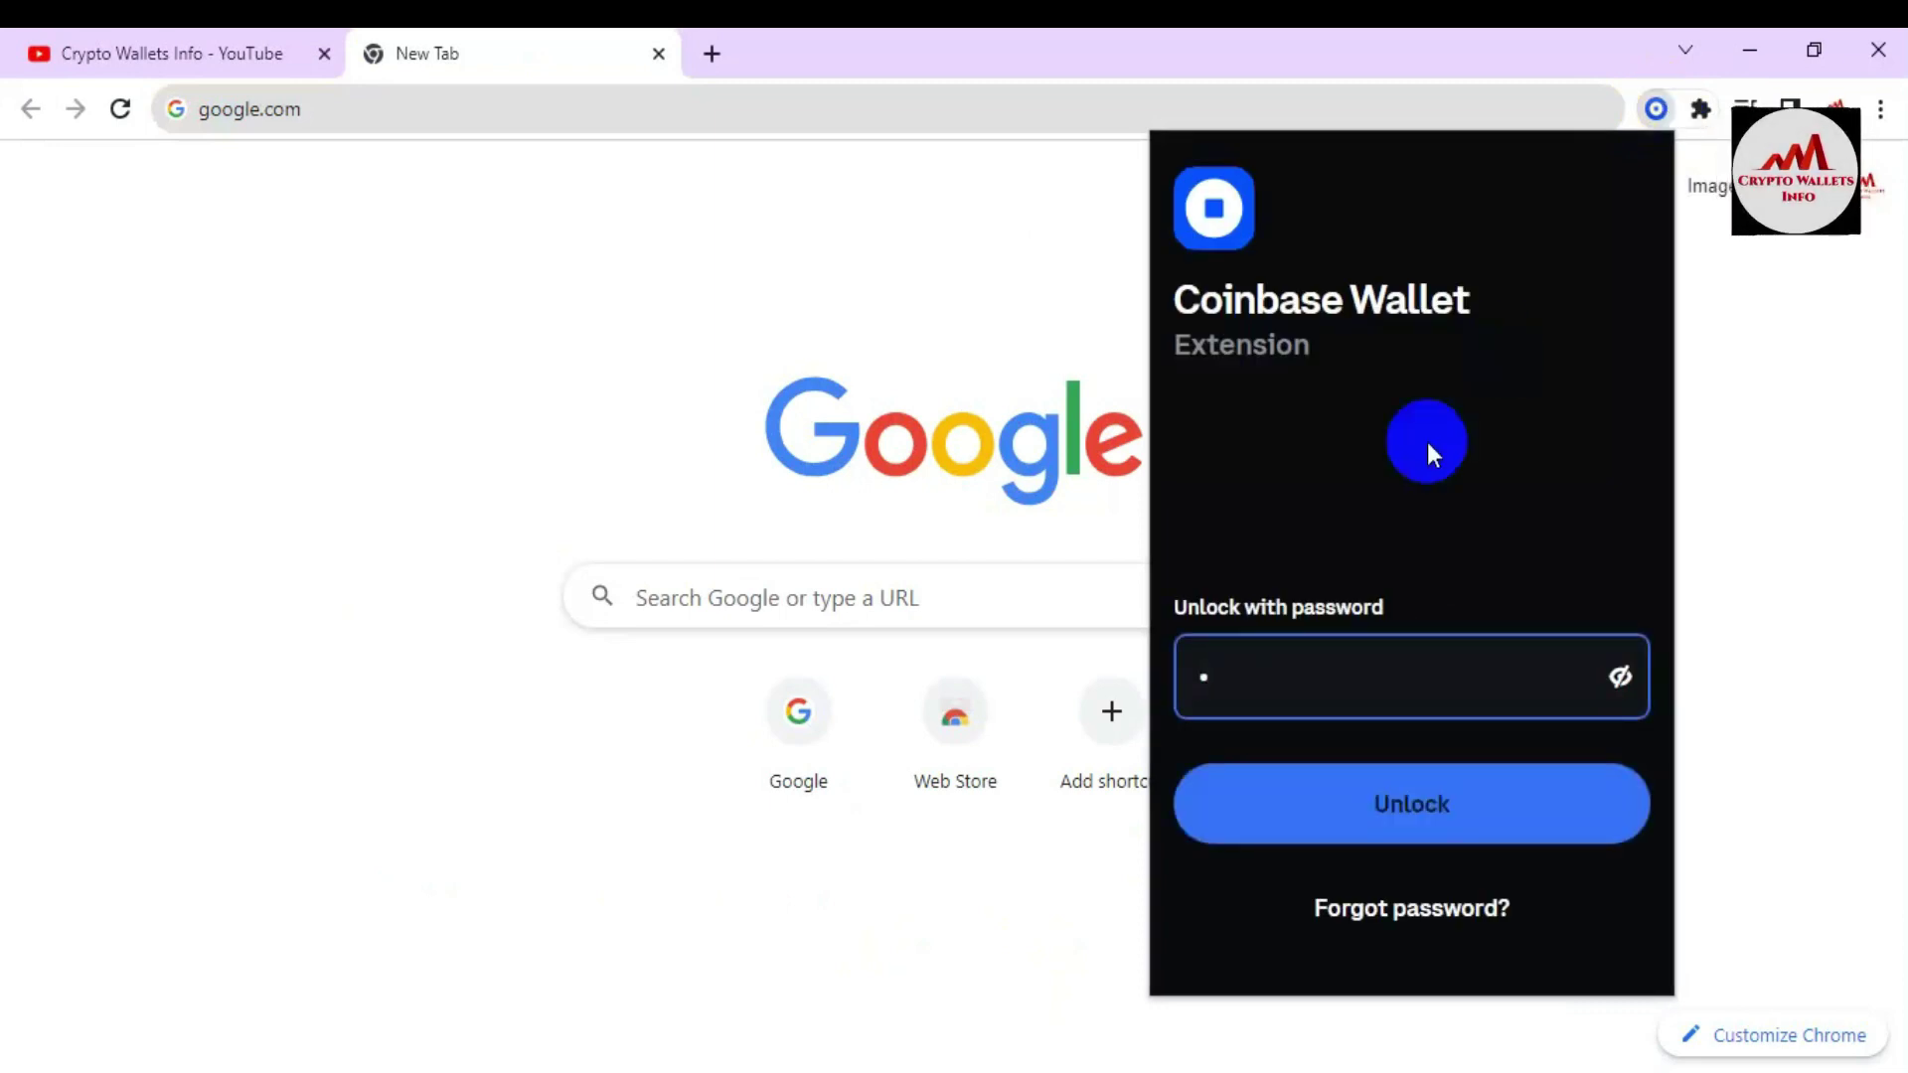
type("**********")
left_click(1398, 823)
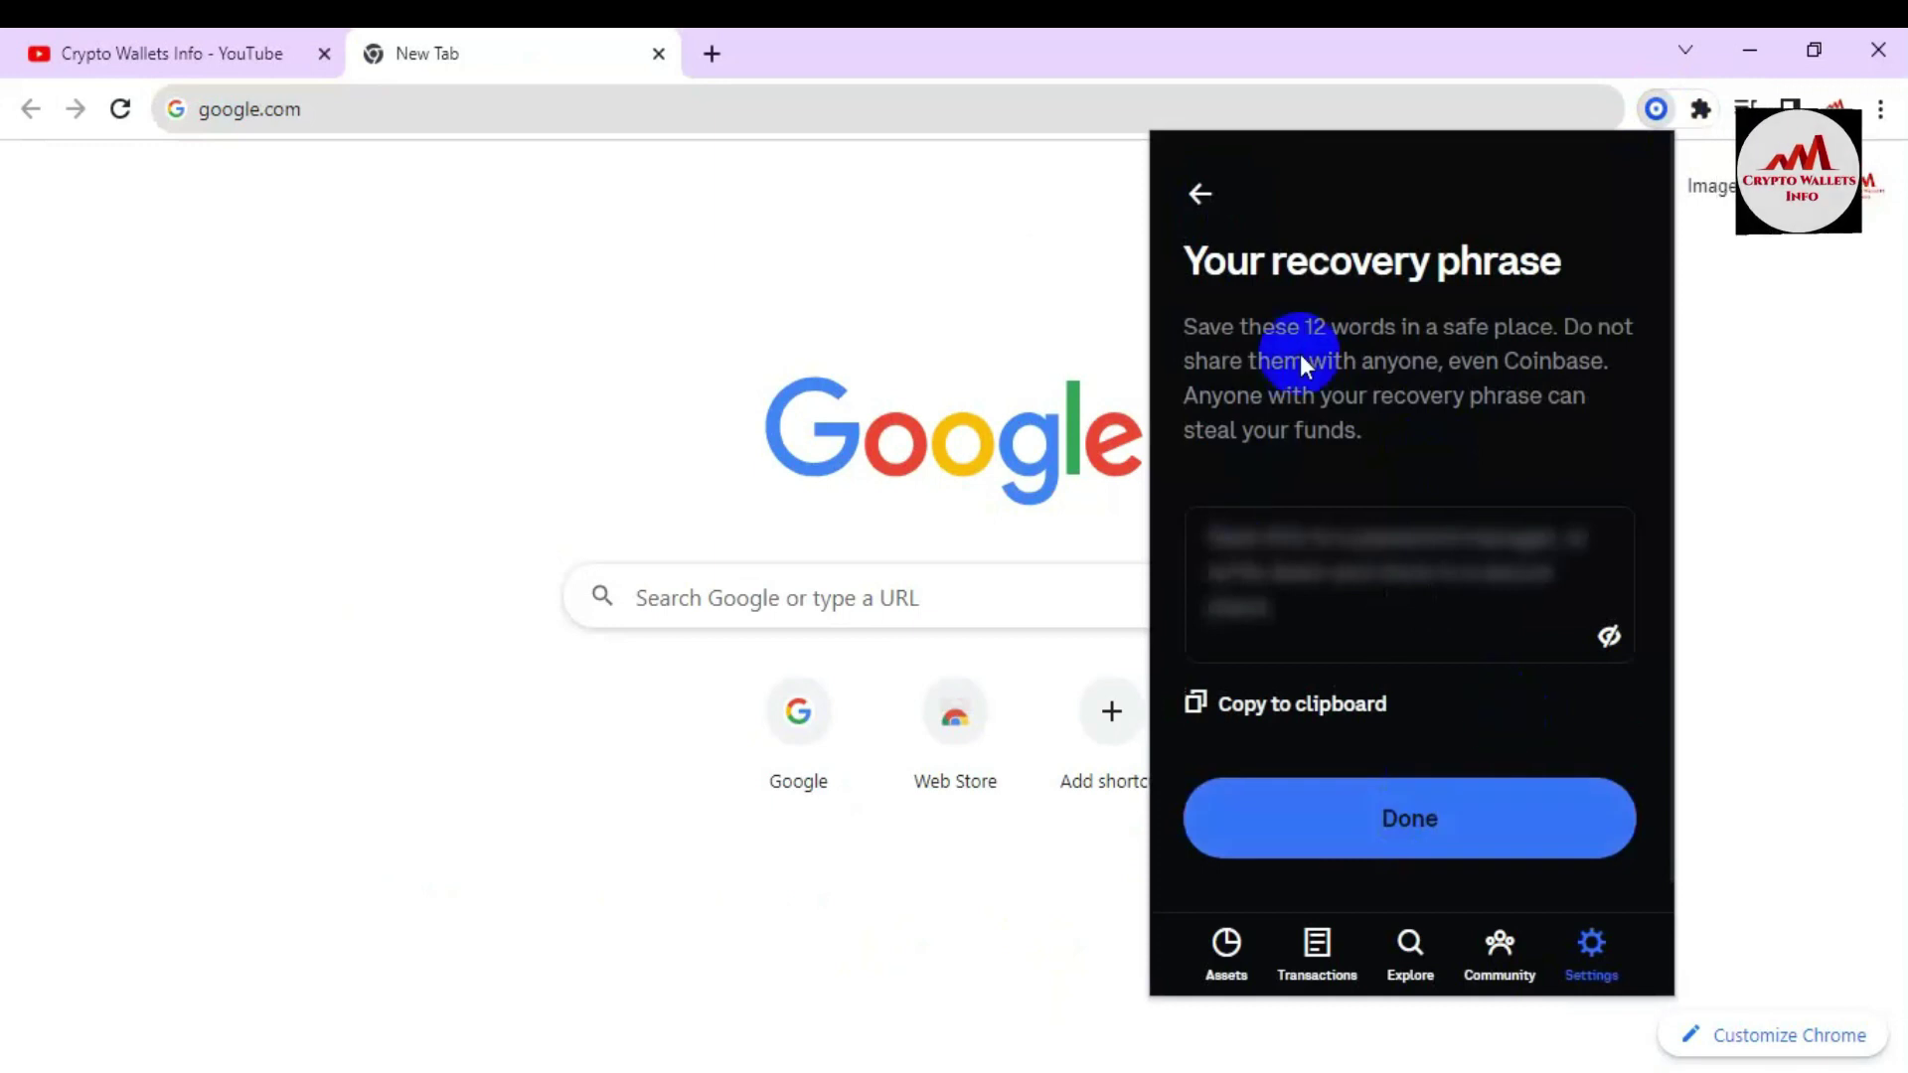
left_click(1221, 969)
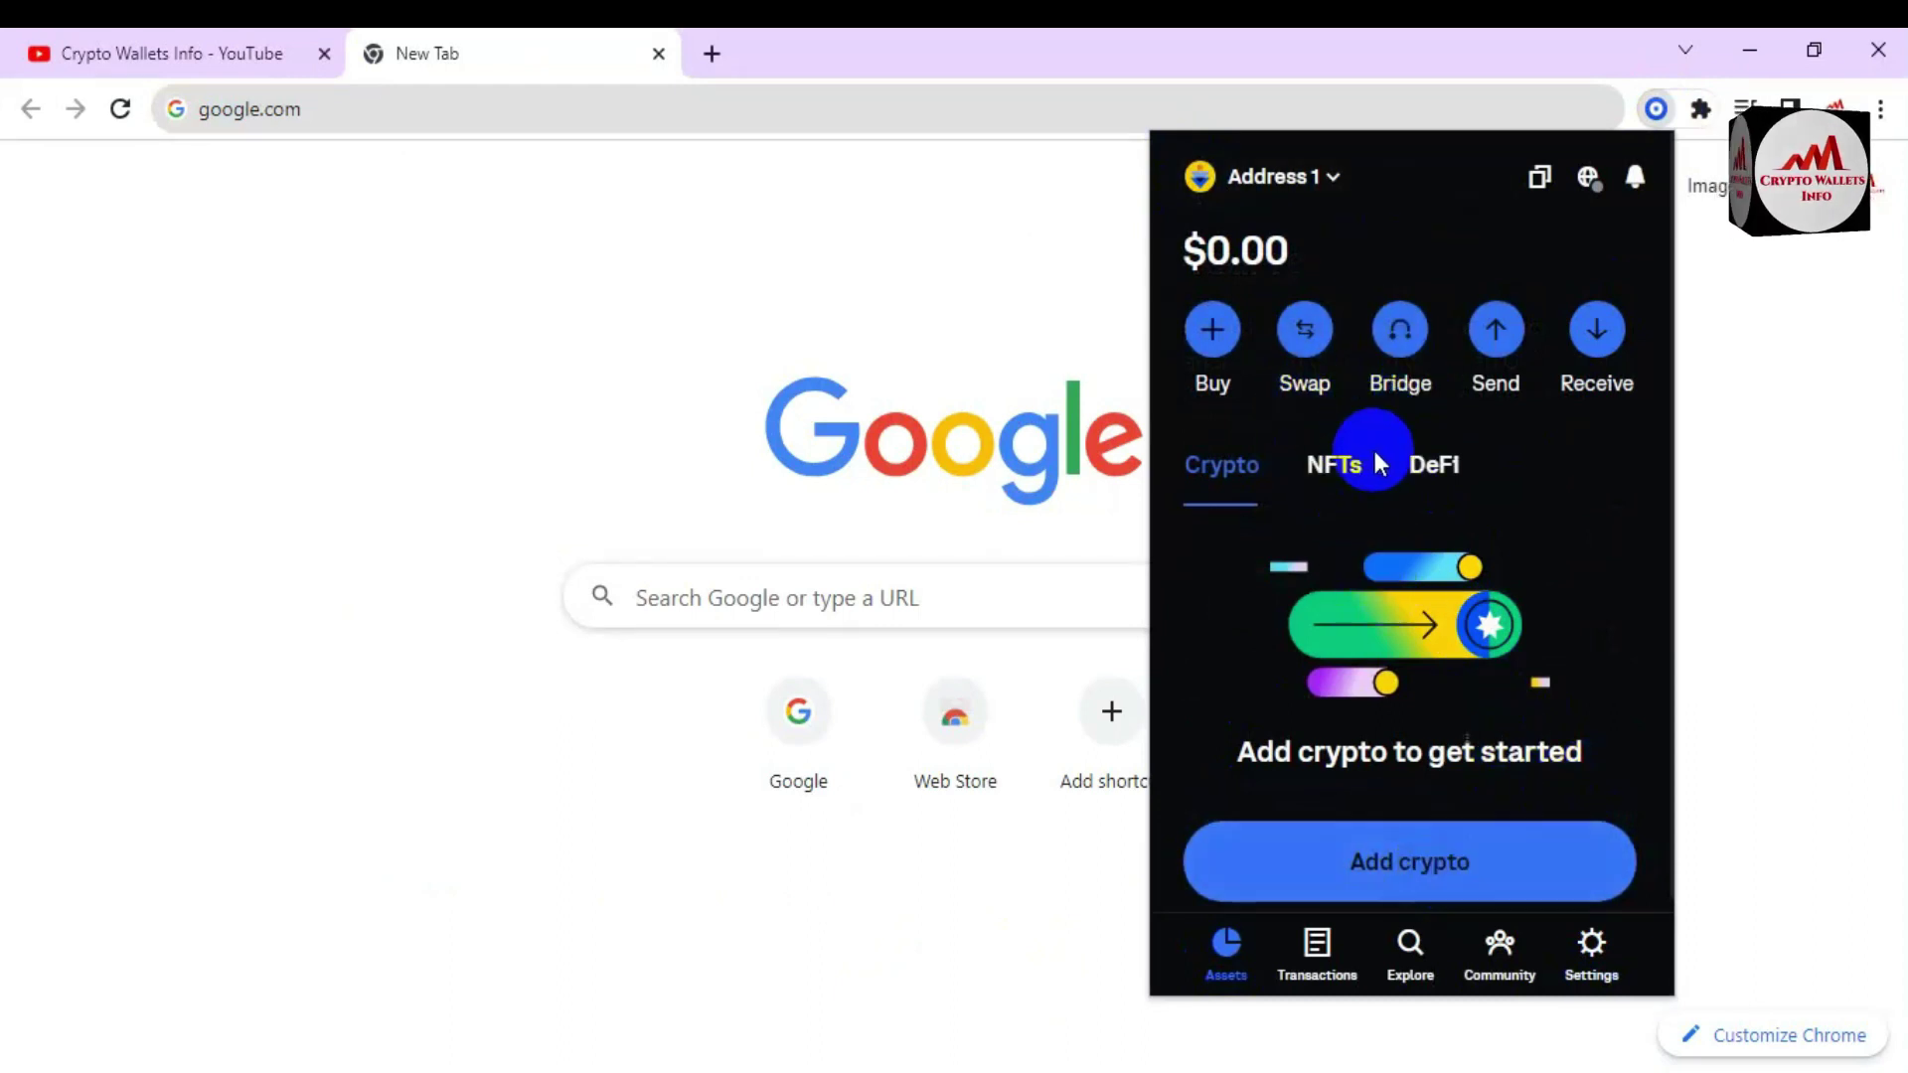
left_click(1616, 372)
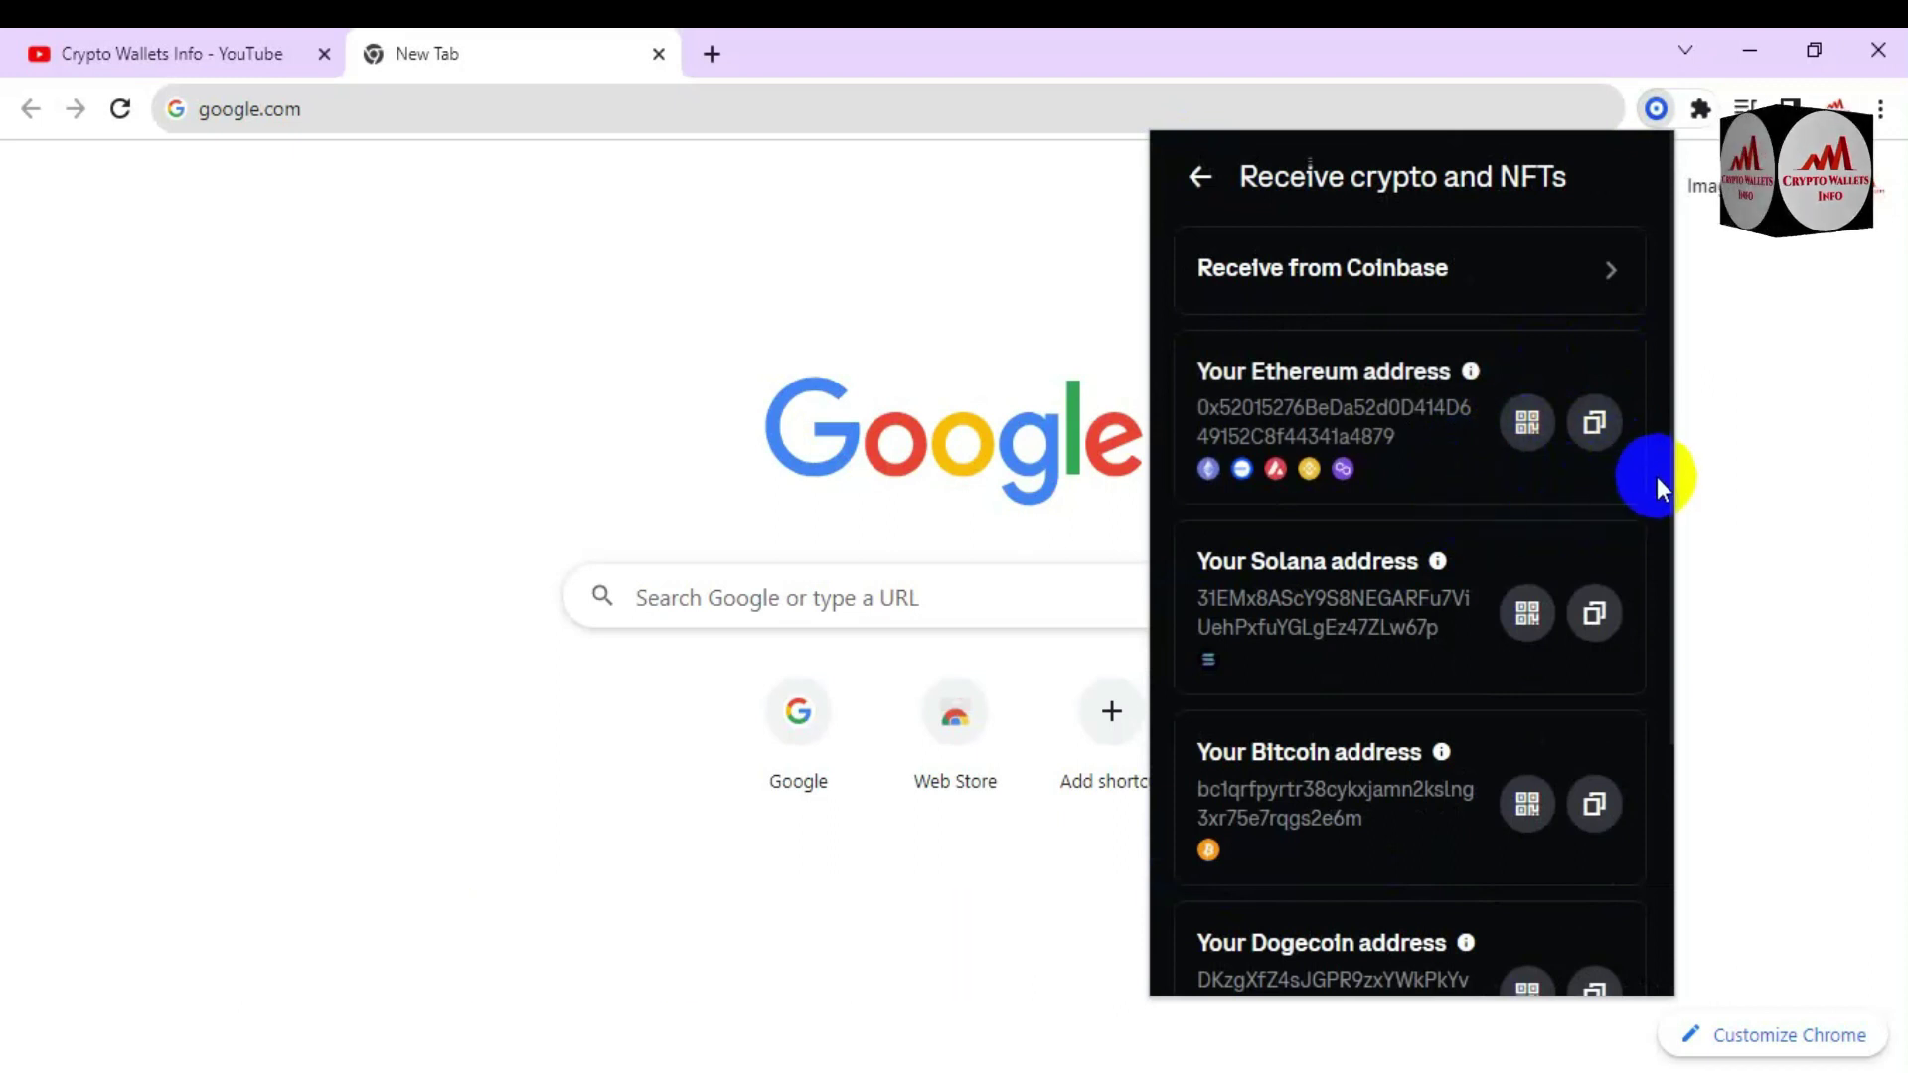
Copy the Ethereum address from Coinbase Wallet's receive list.
scroll(1658, 487, "down", 1)
scroll(1656, 477, "down", 2)
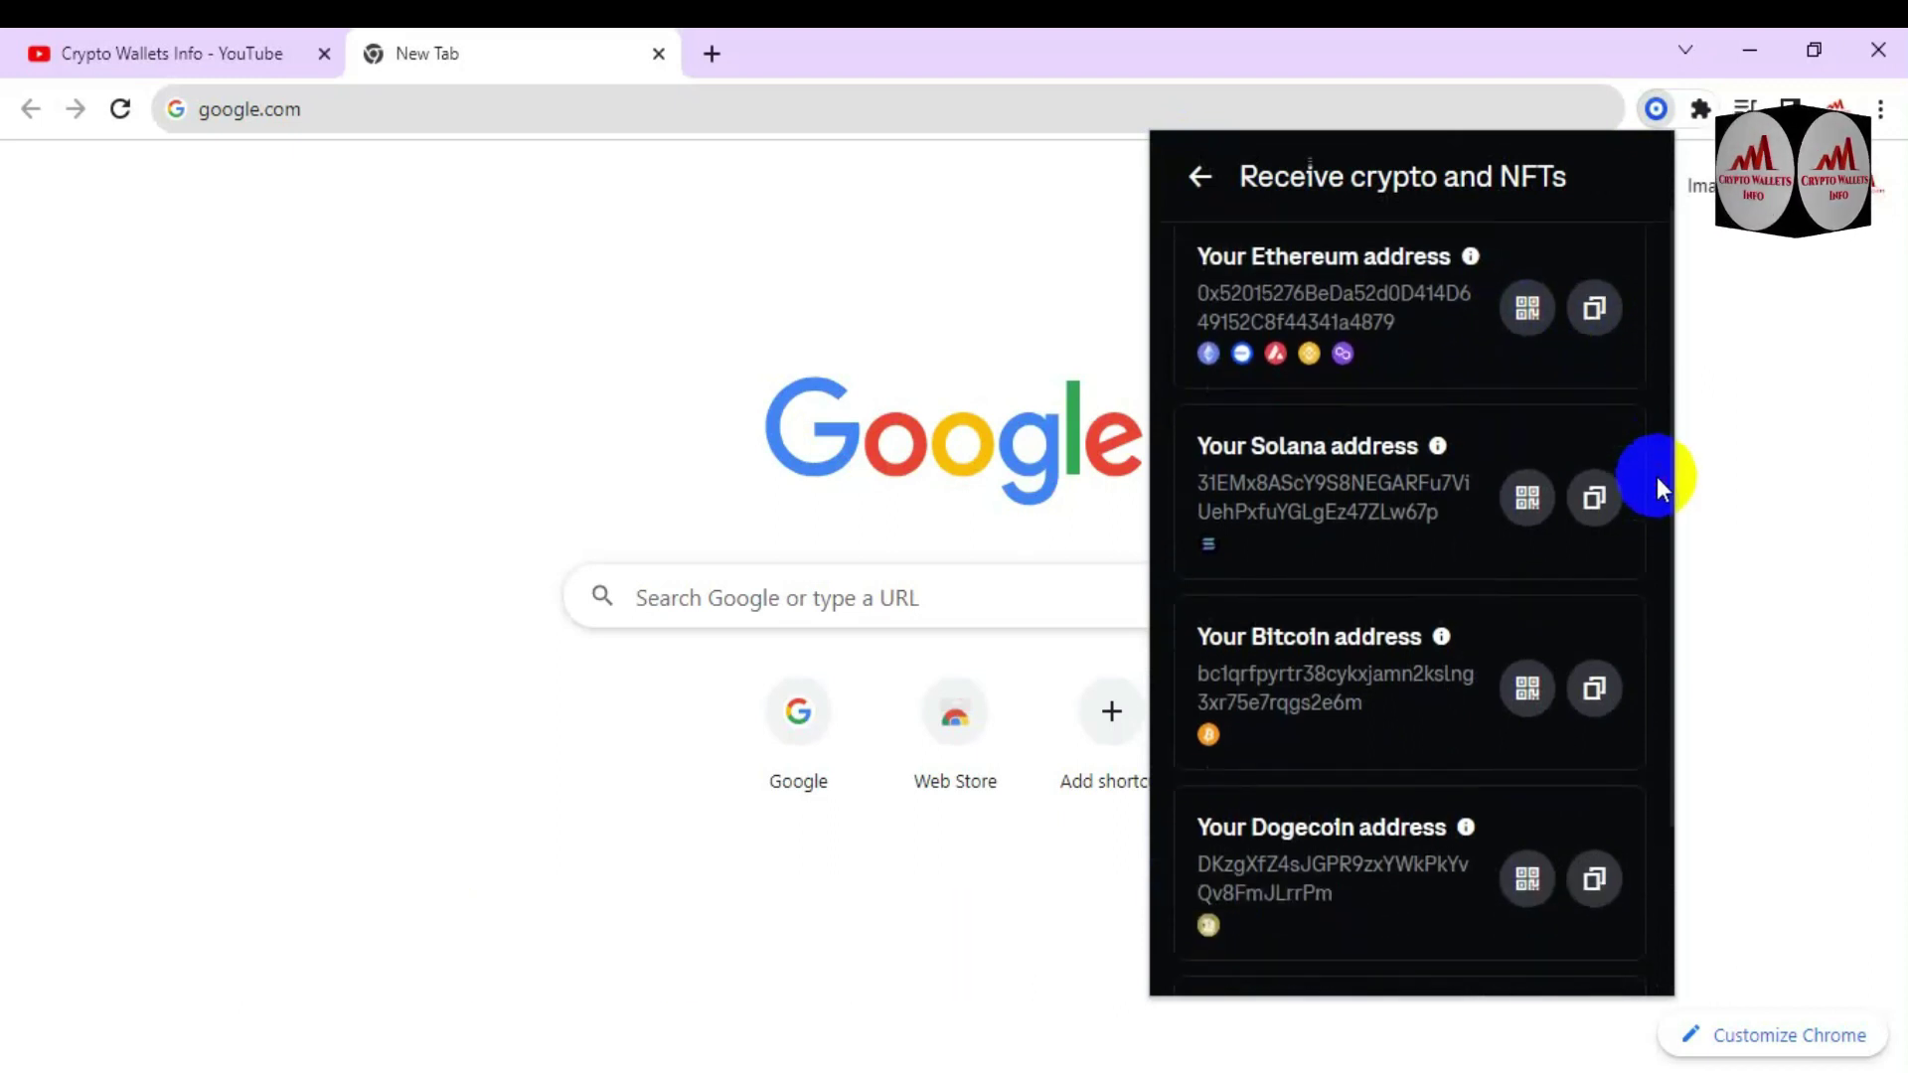
left_click(1591, 311)
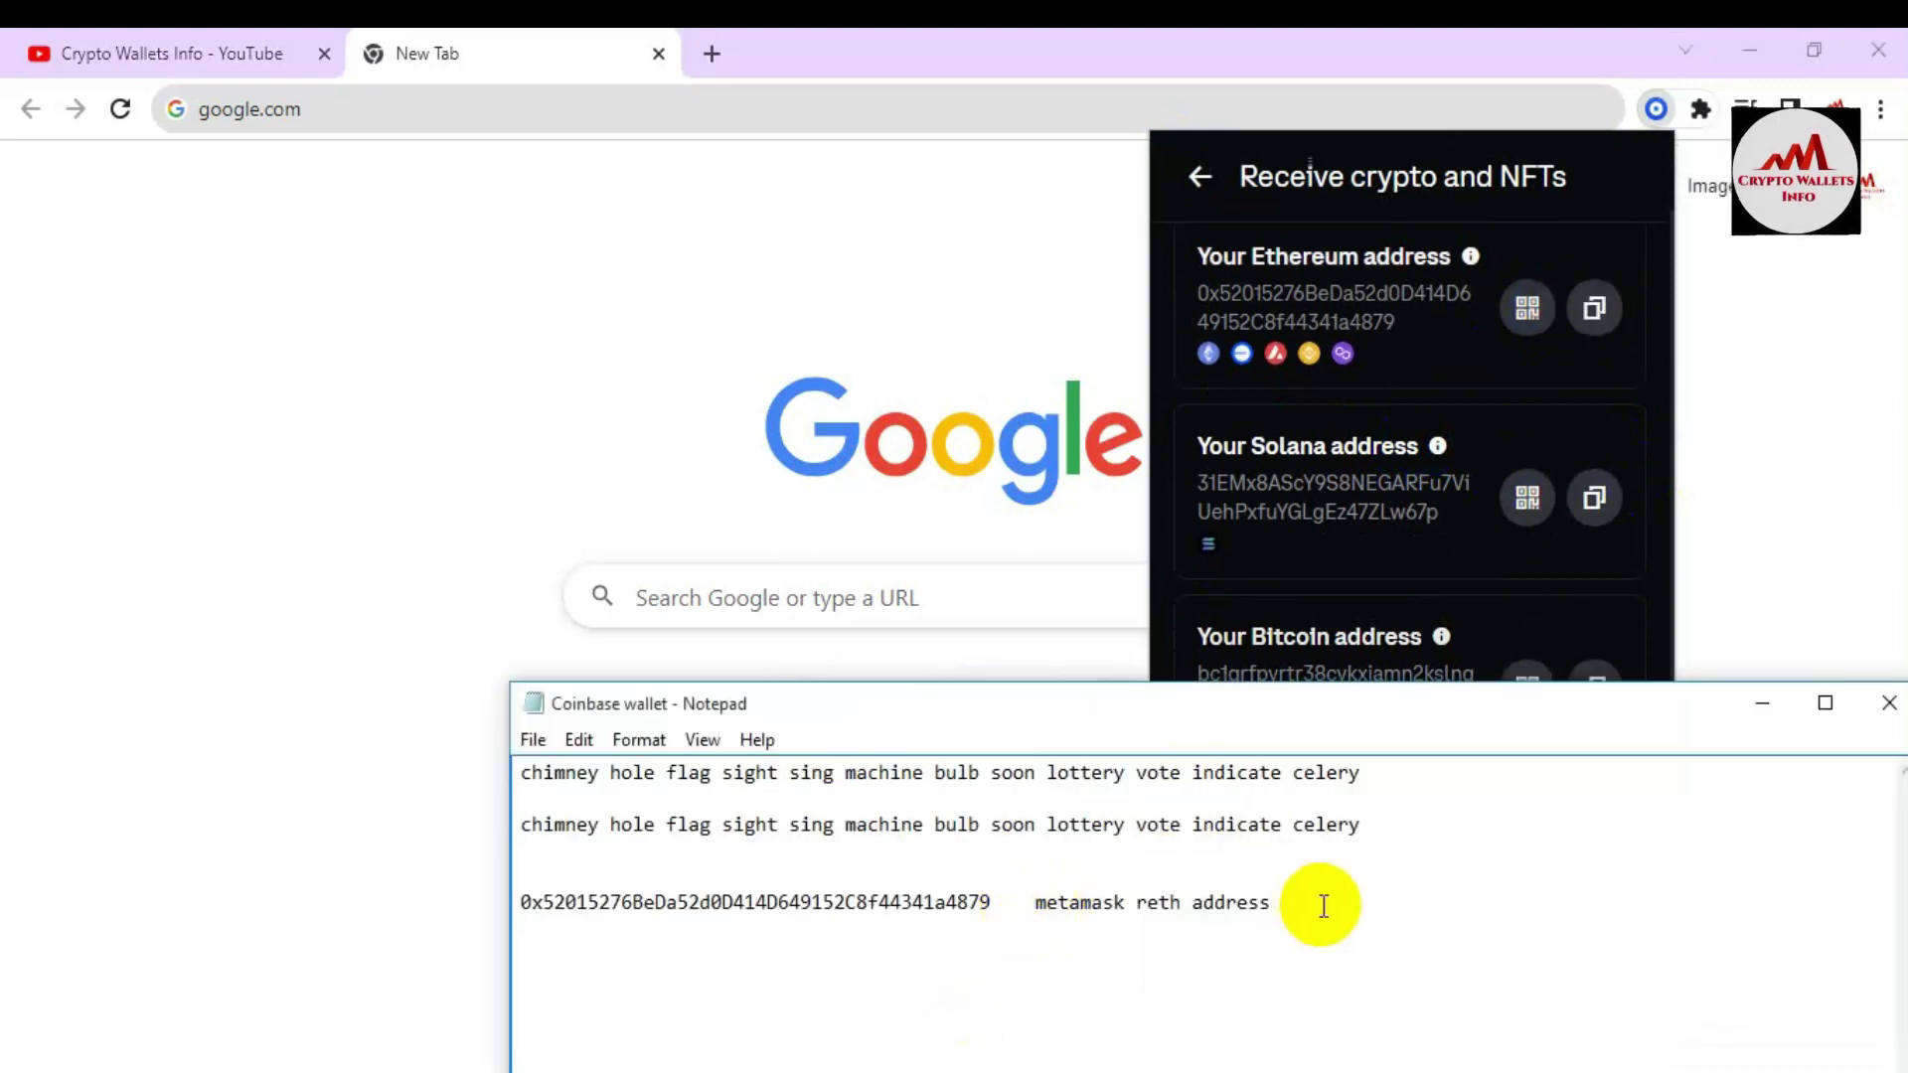
Paste the Coinbase Ethereum address below the matching MetaMask address, then minimise Notepad.
key("ctrl+v")
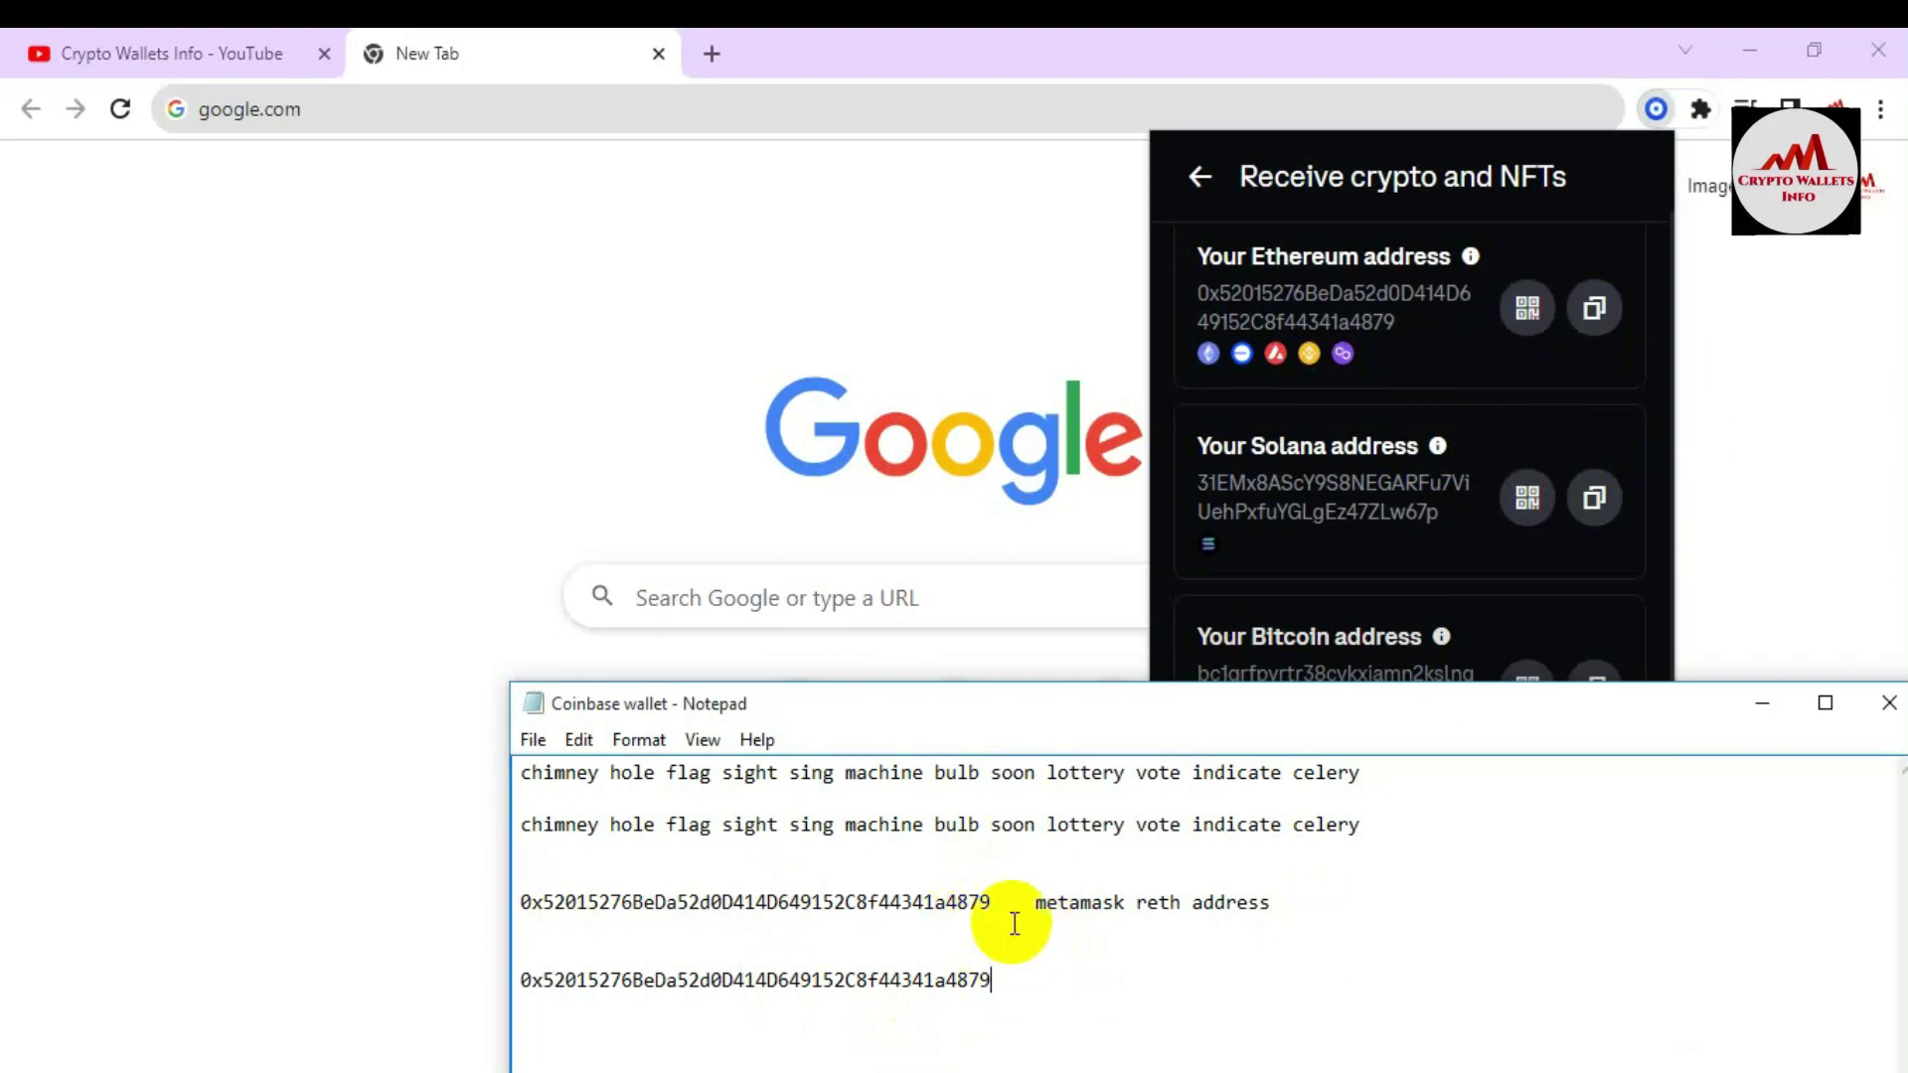
left_click(1770, 704)
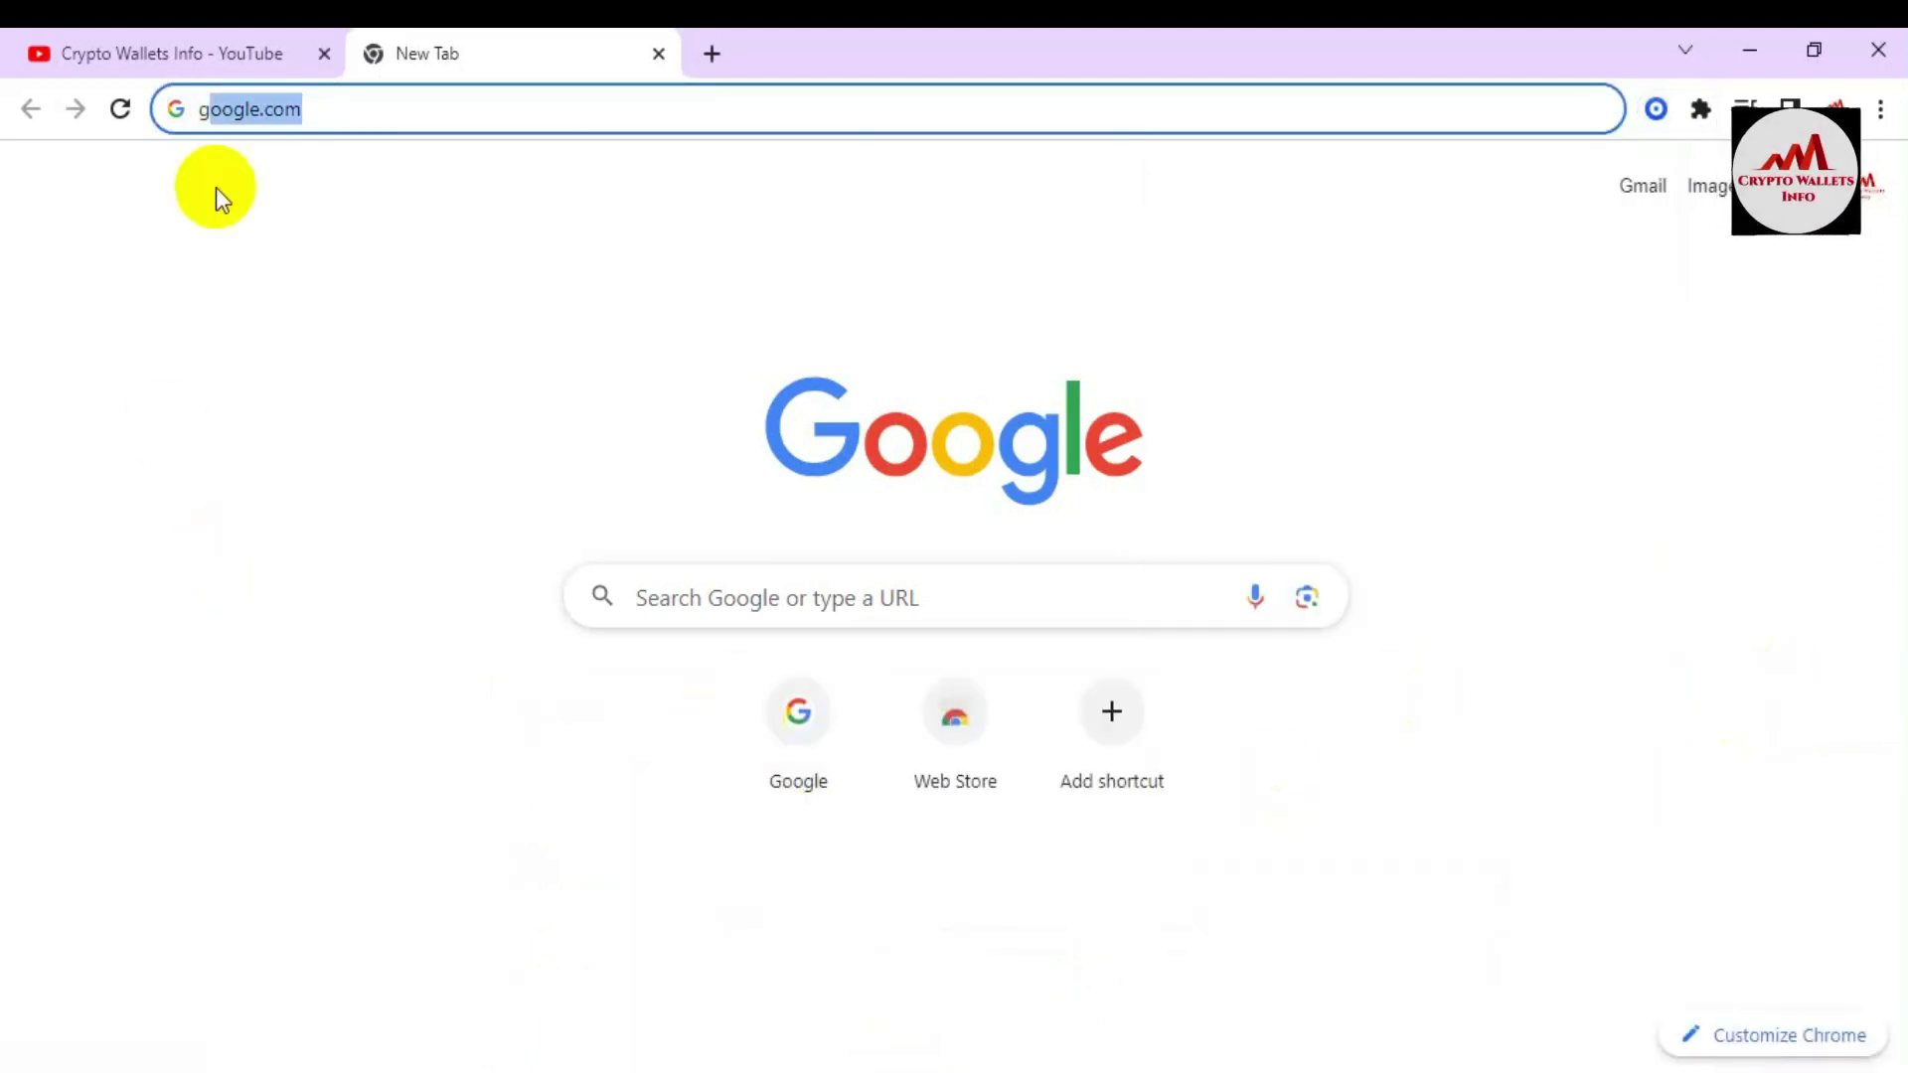
Switch to the Crypto Wallets Info YouTube channel and scroll down to its three Shorts.
left_click(145, 50)
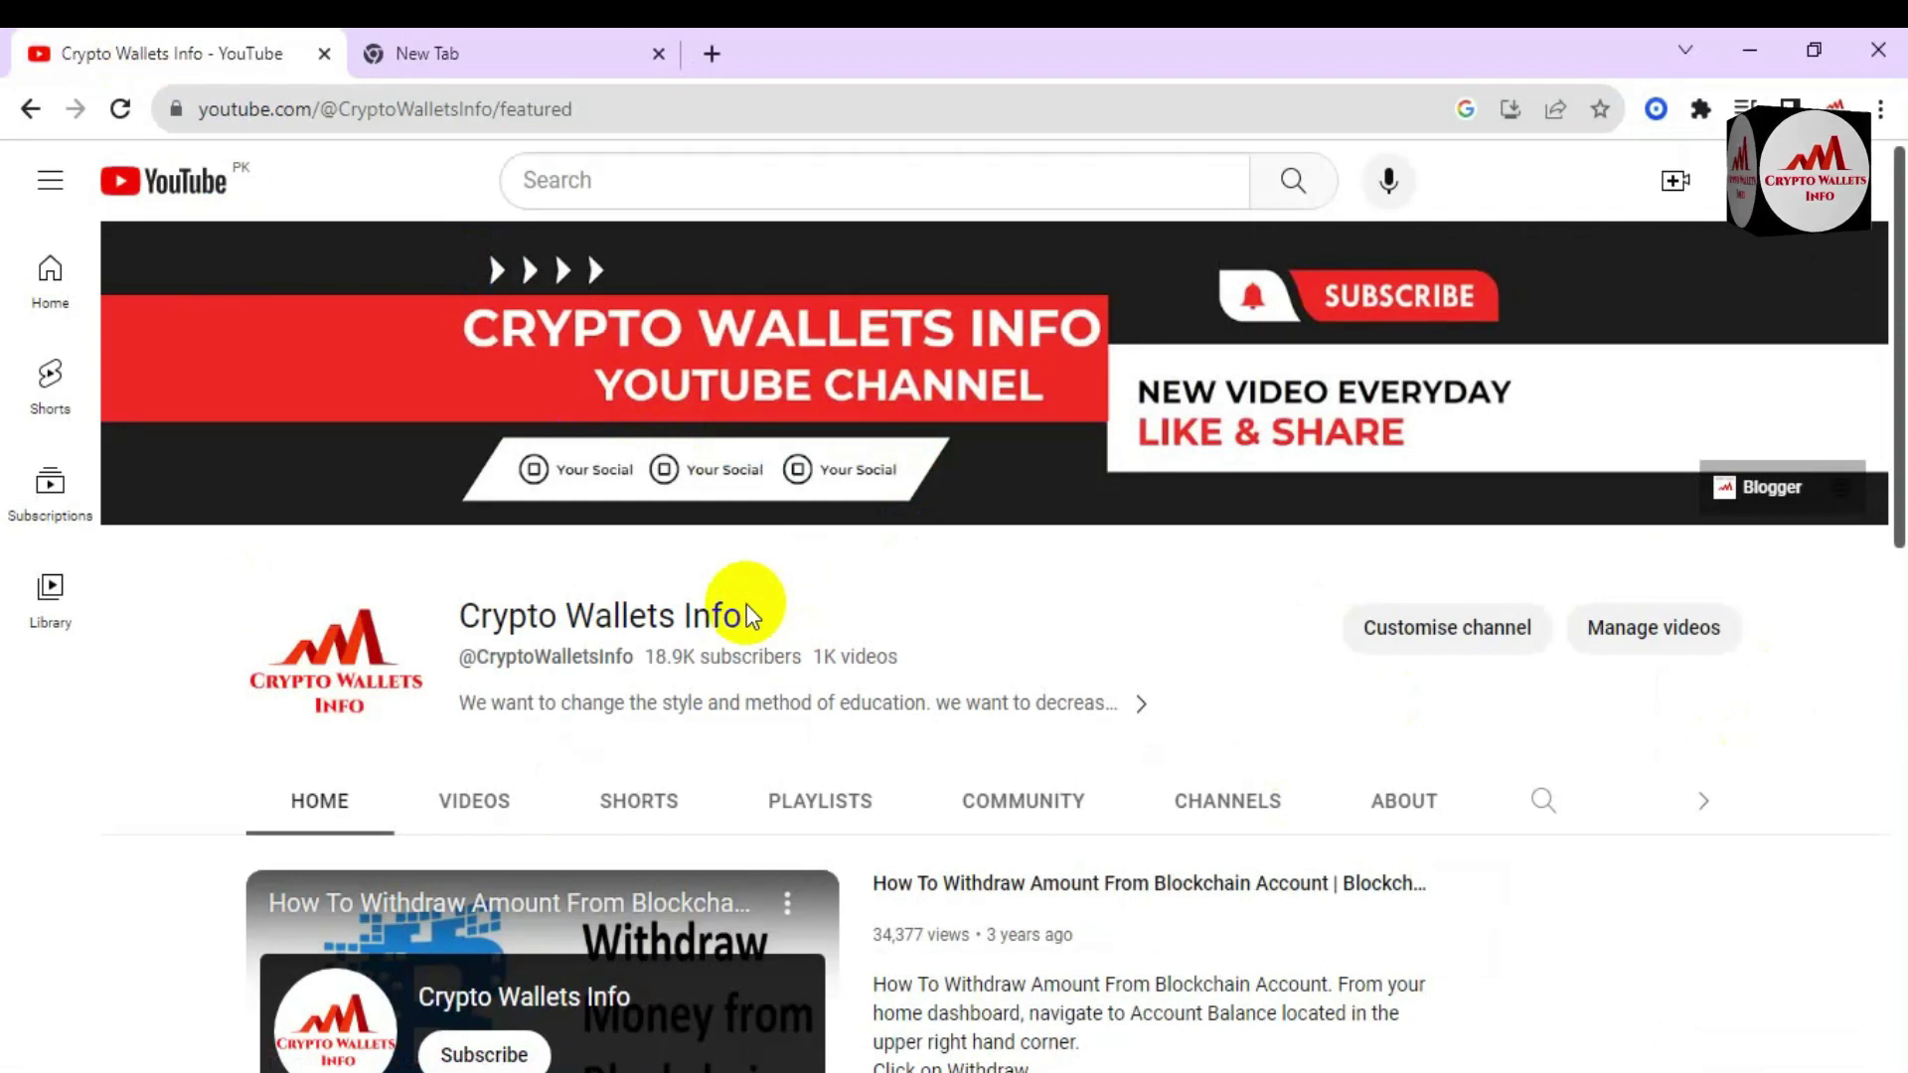
left_click(1216, 489)
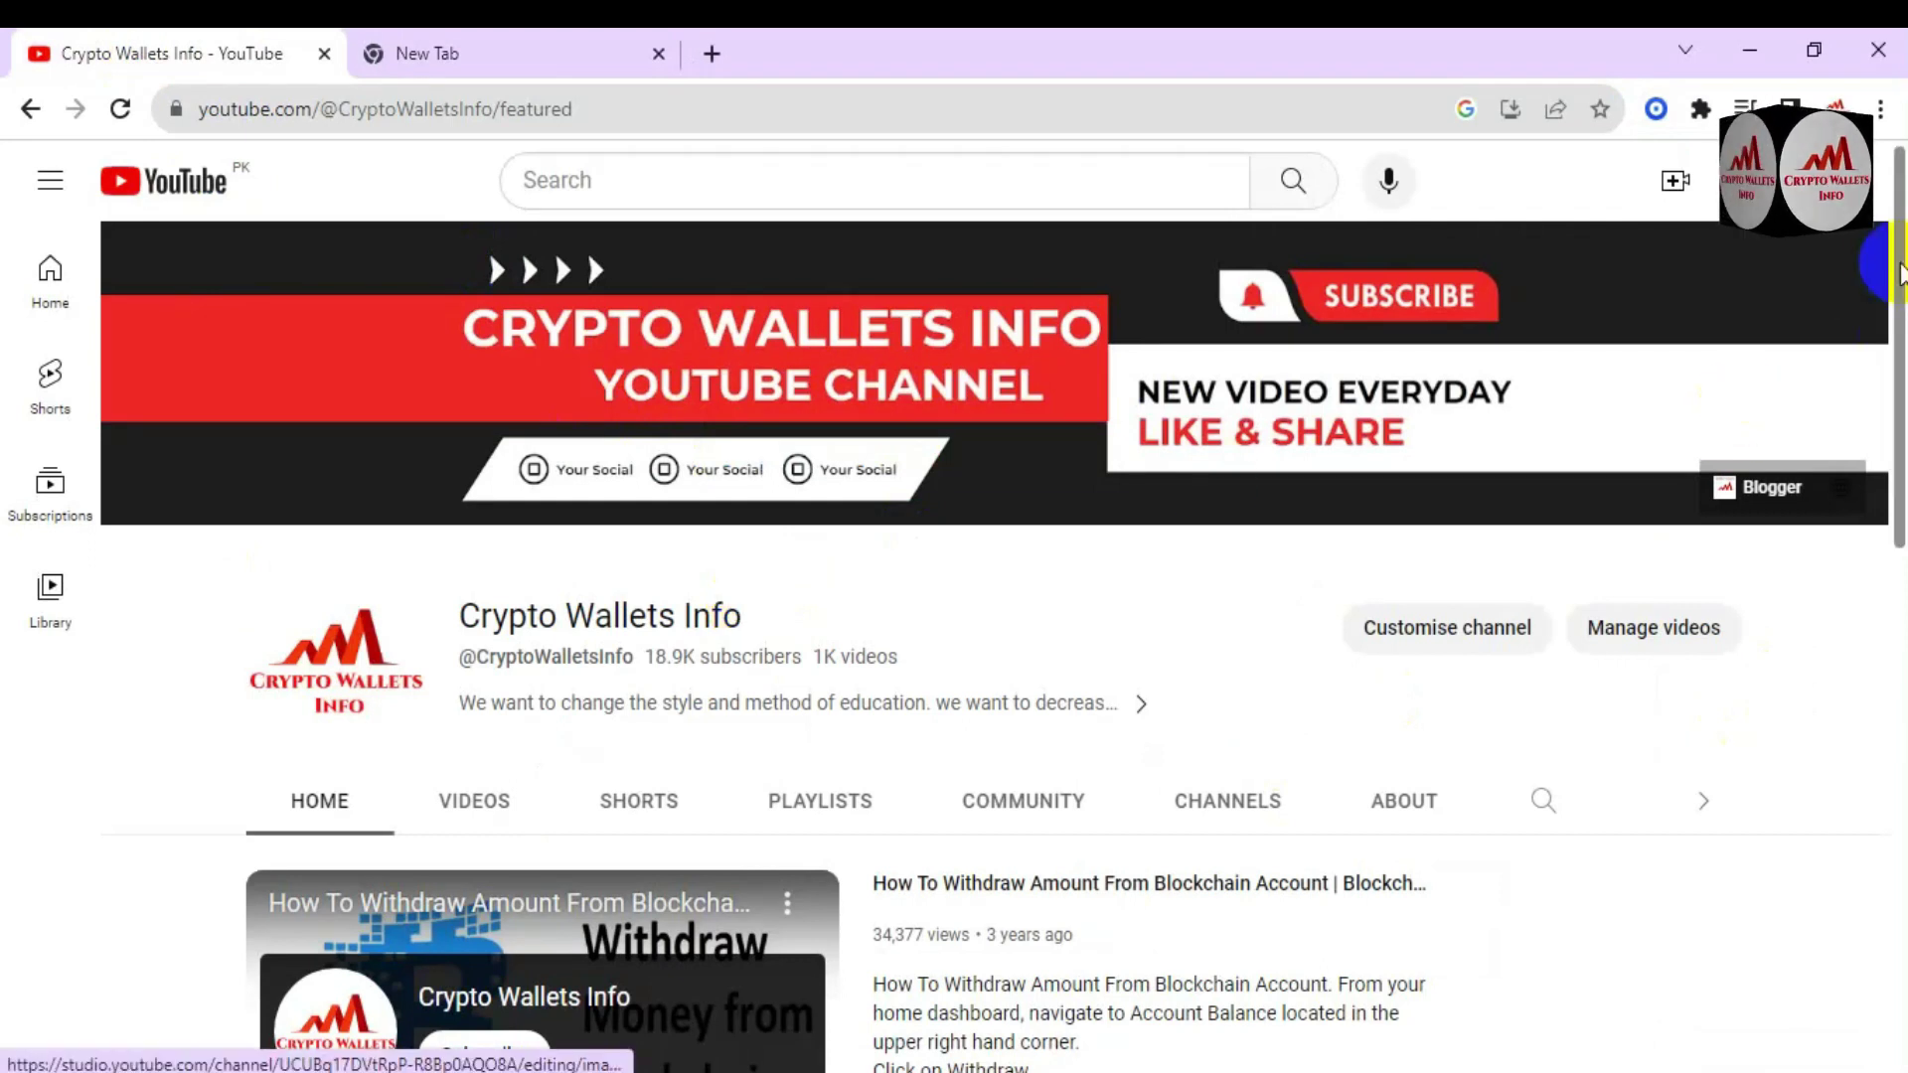
scroll(1216, 489, "down", 5)
scroll(1894, 656, "down", 5)
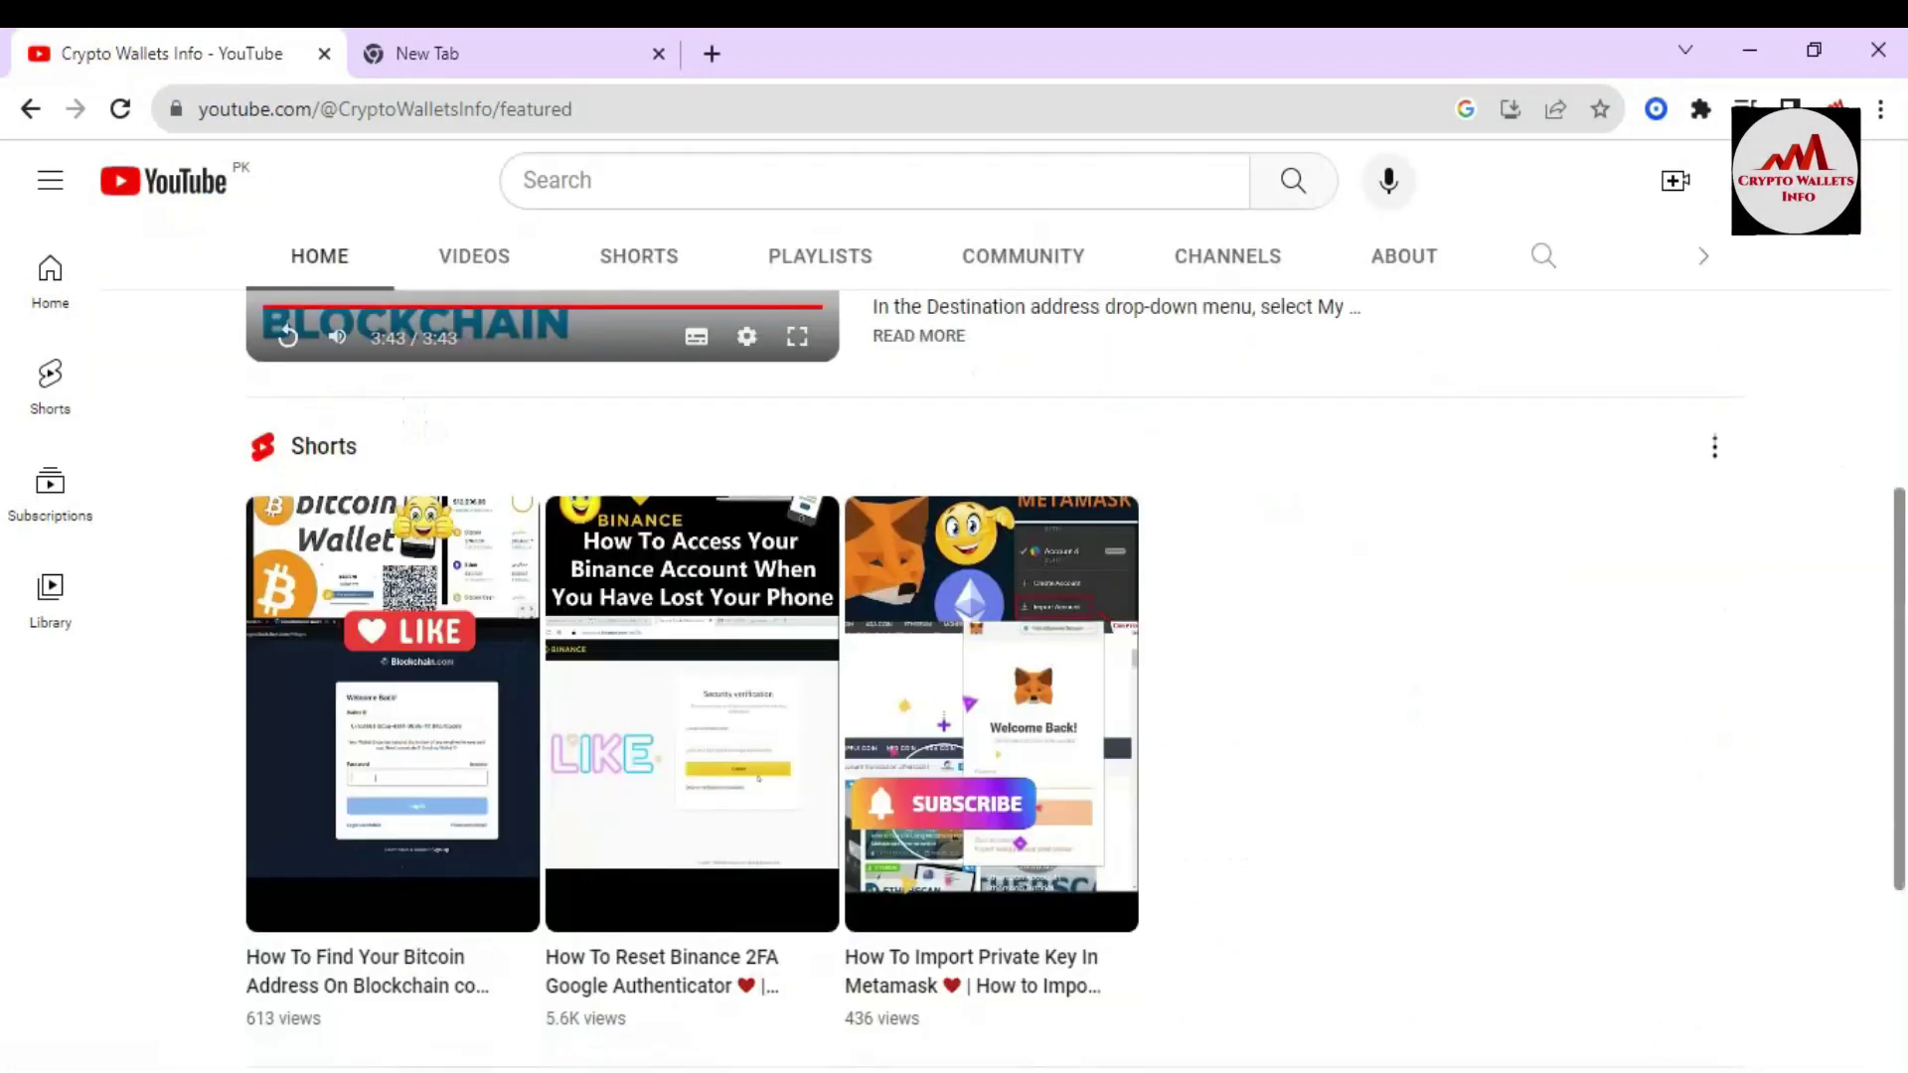